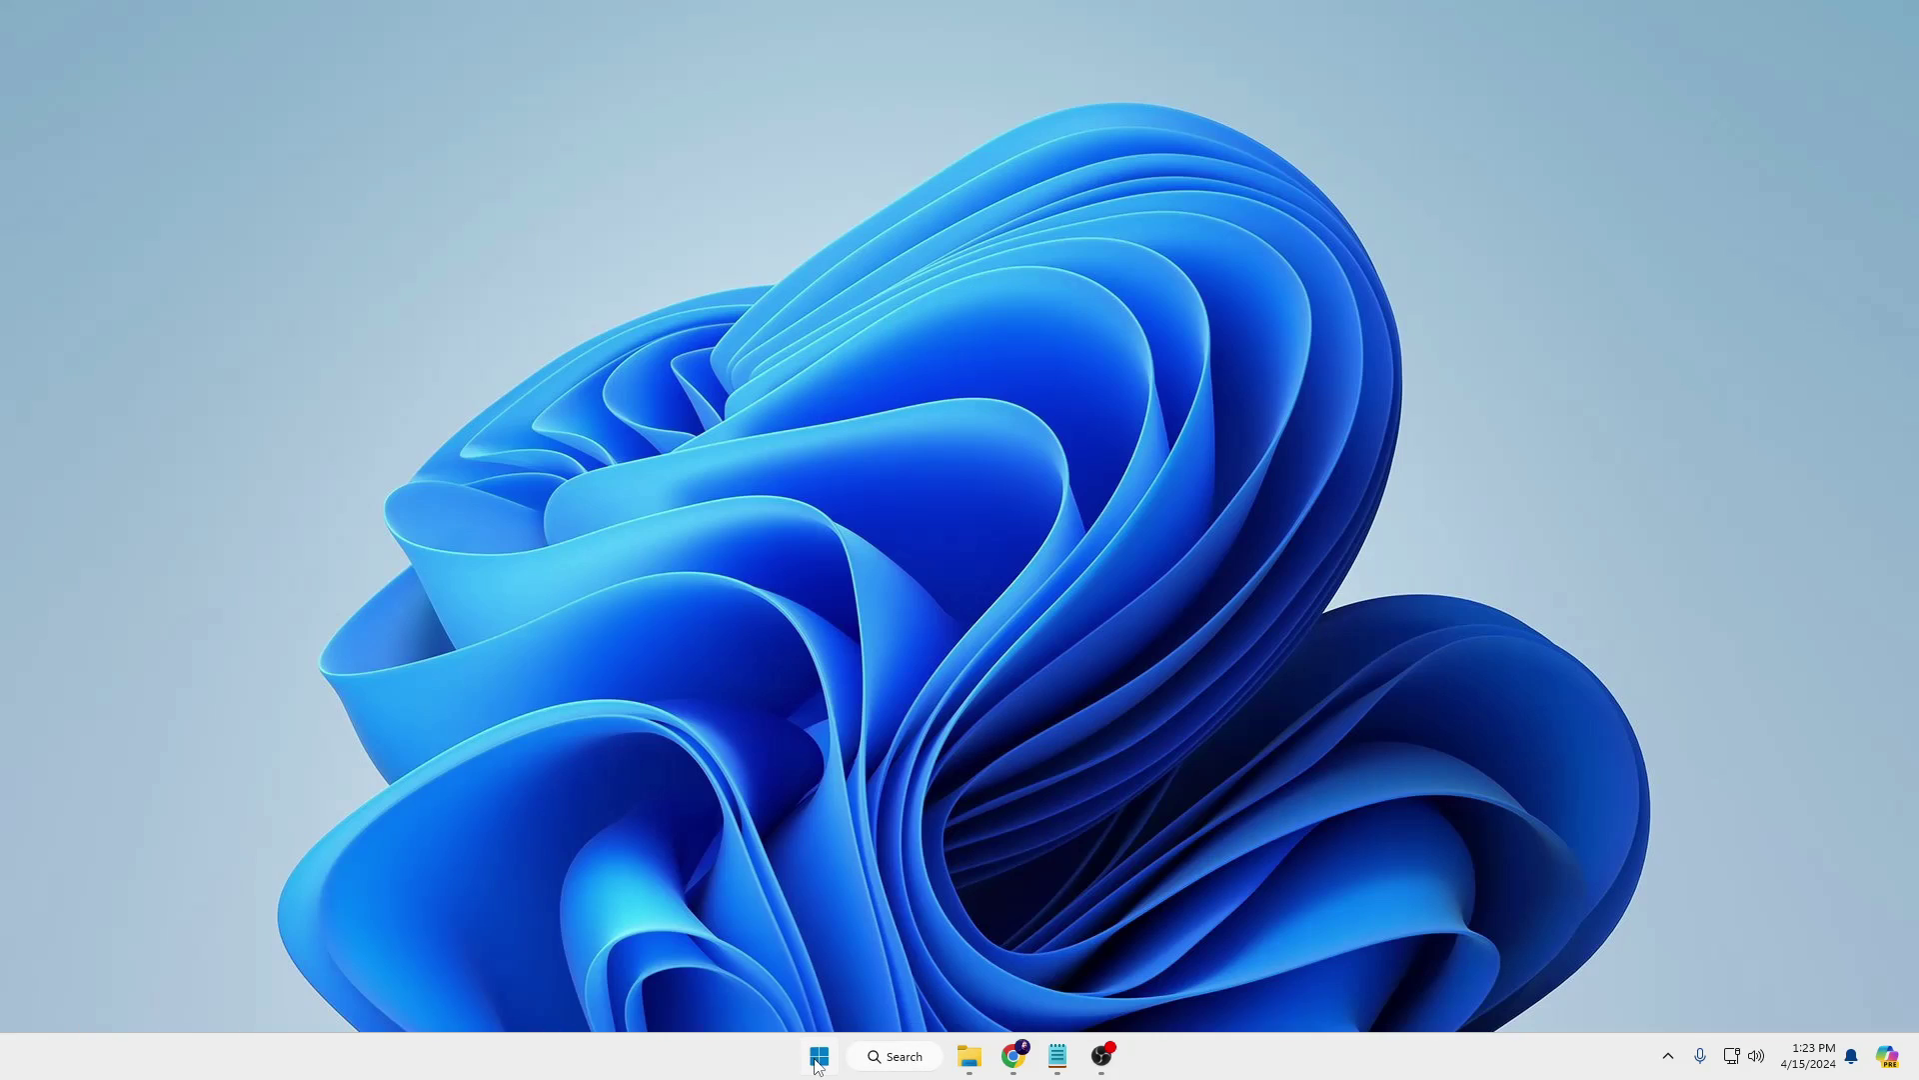
Open Task Manager and reposition its window so the running processes can be reviewed.
{"action": "right_click", "coordinate": [817, 1062]}
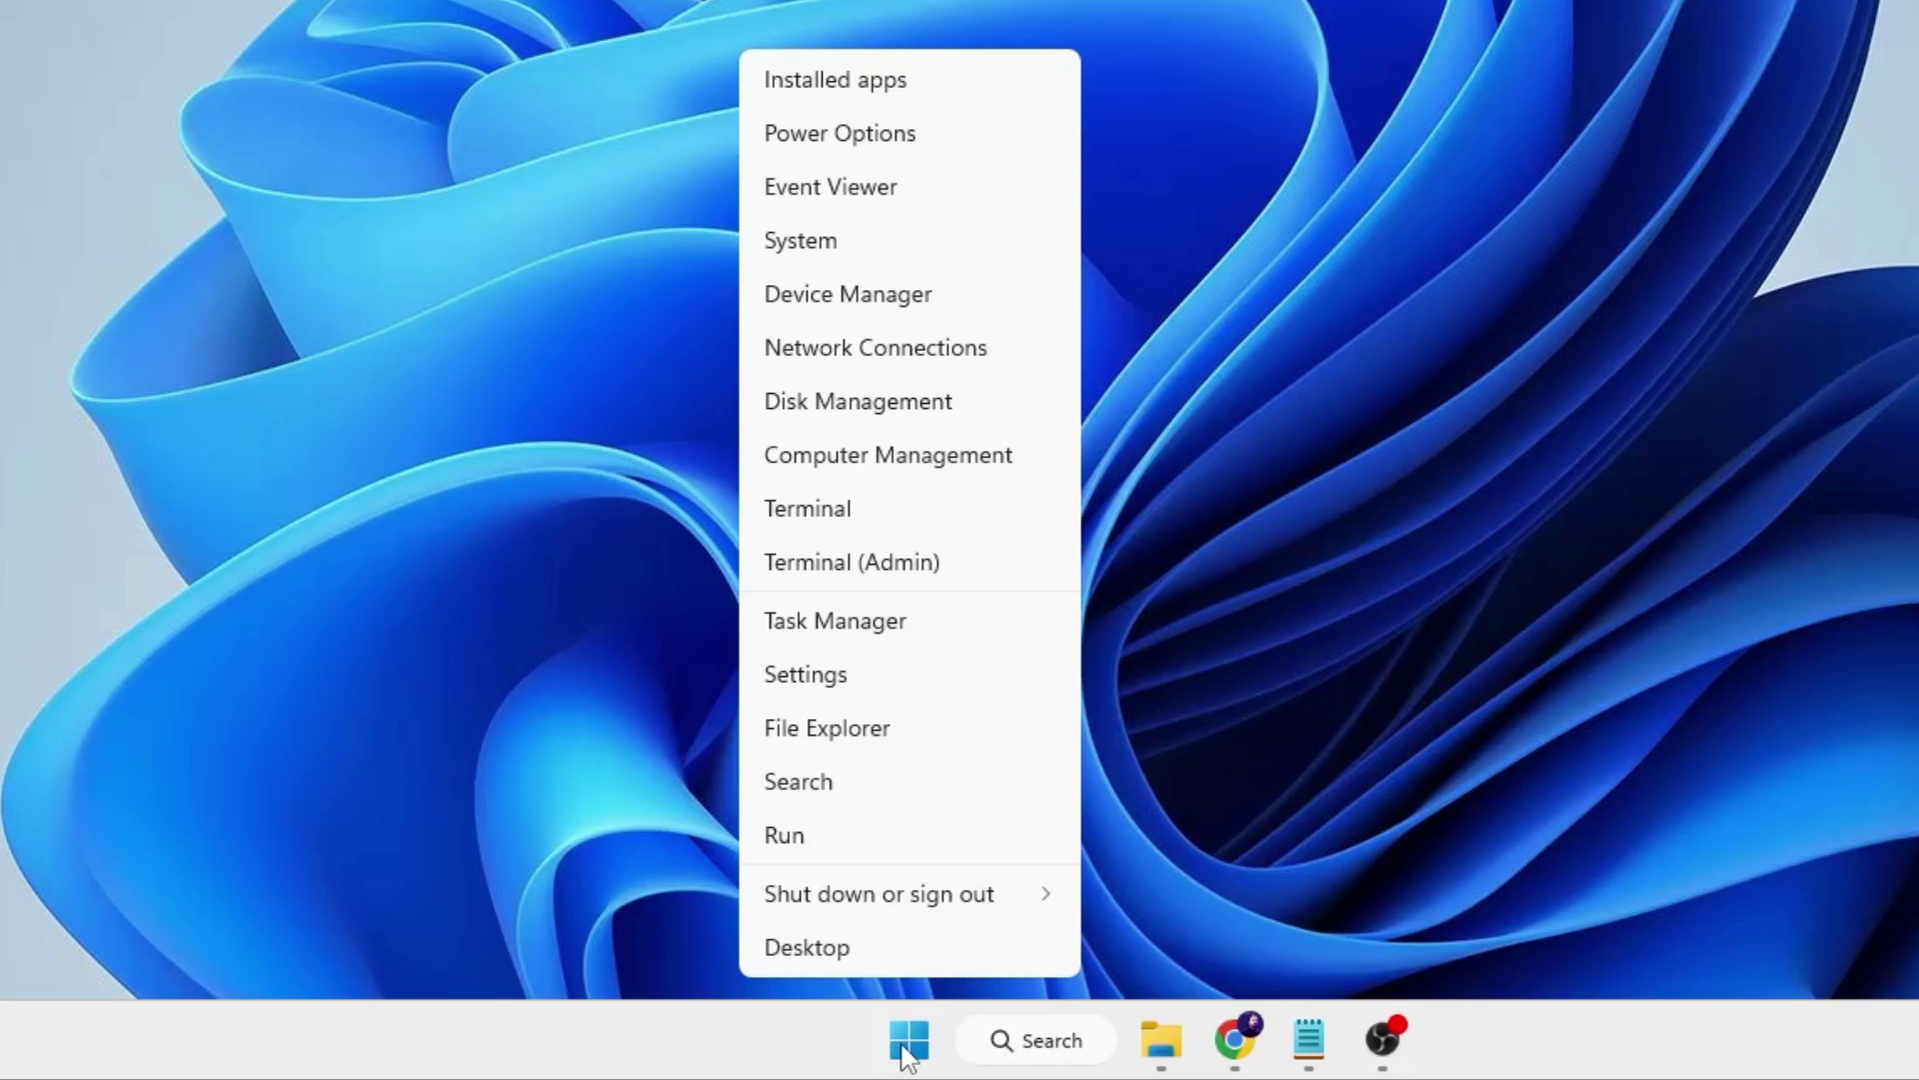
{"action": "left_click", "coordinate": [857, 630]}
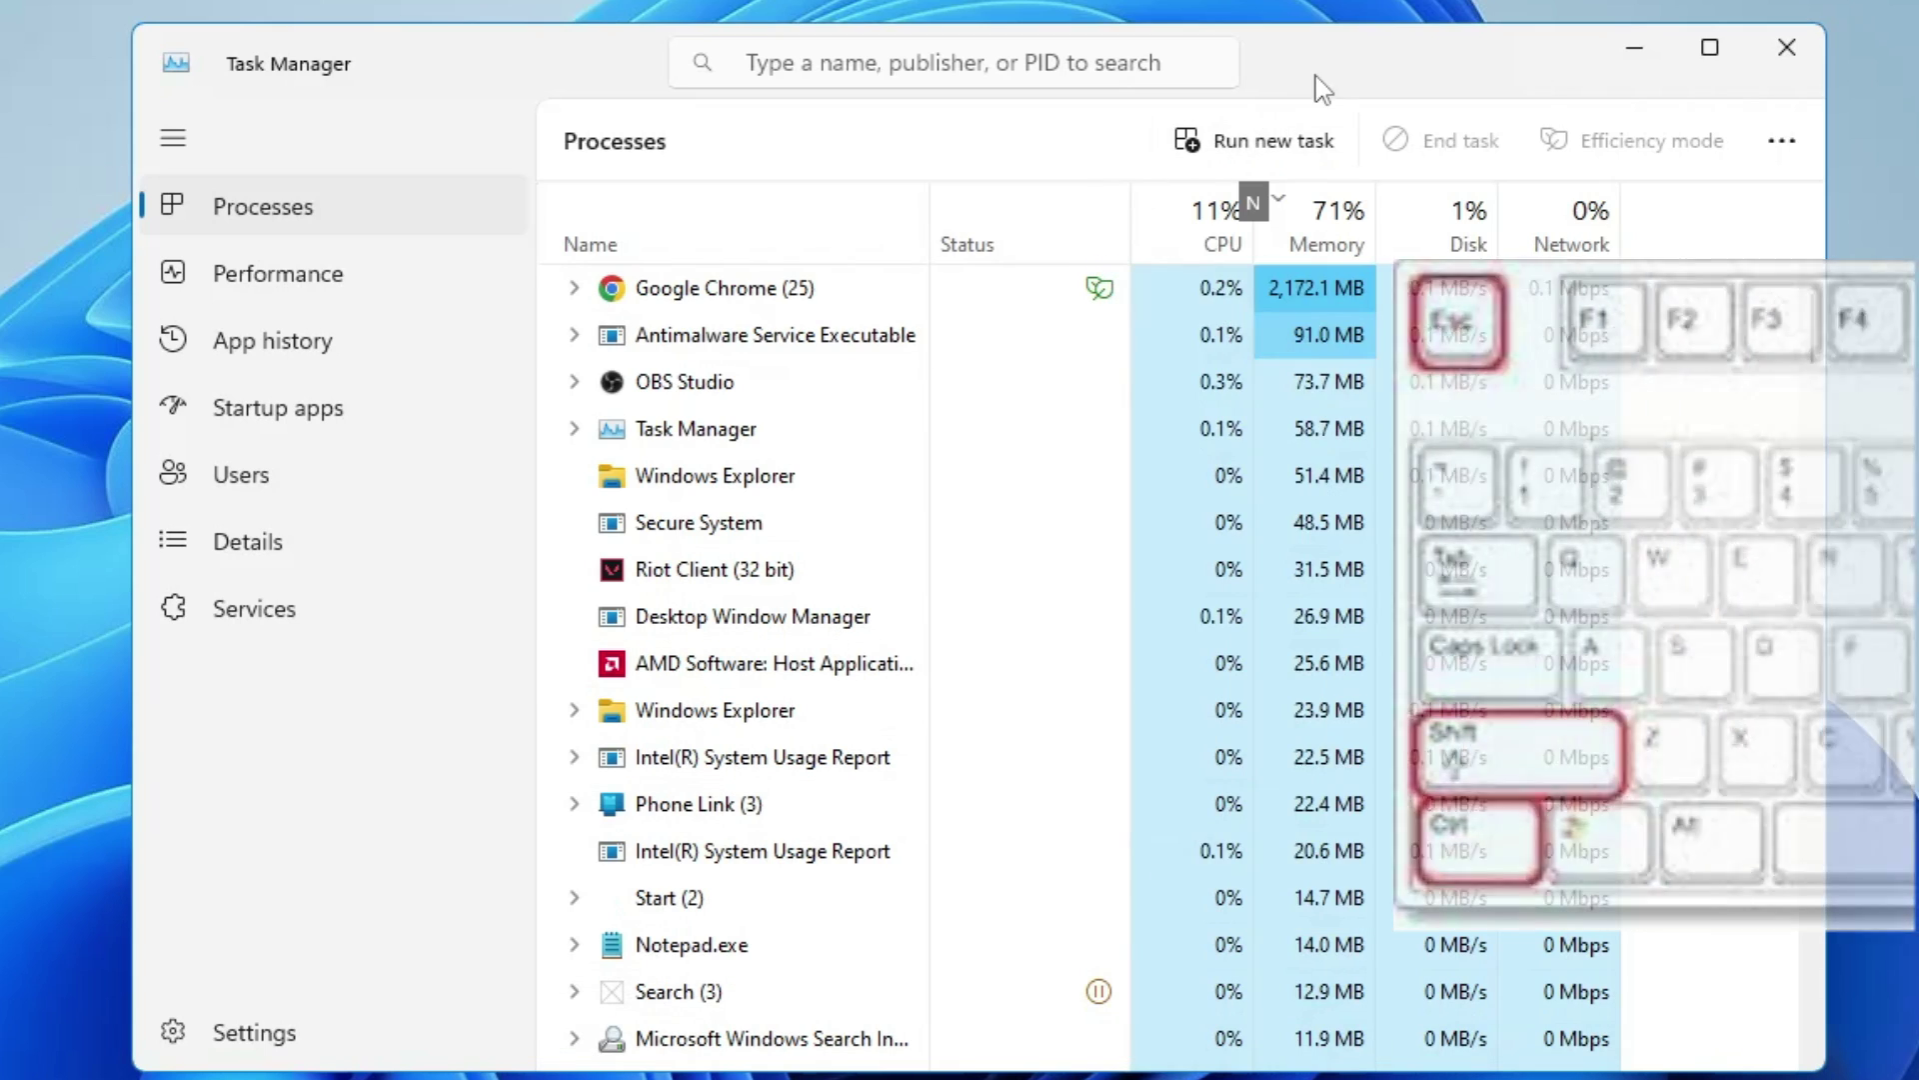
{"action": "left_click_drag", "start_coordinate": [1327, 82], "coordinate": [1373, 71]}
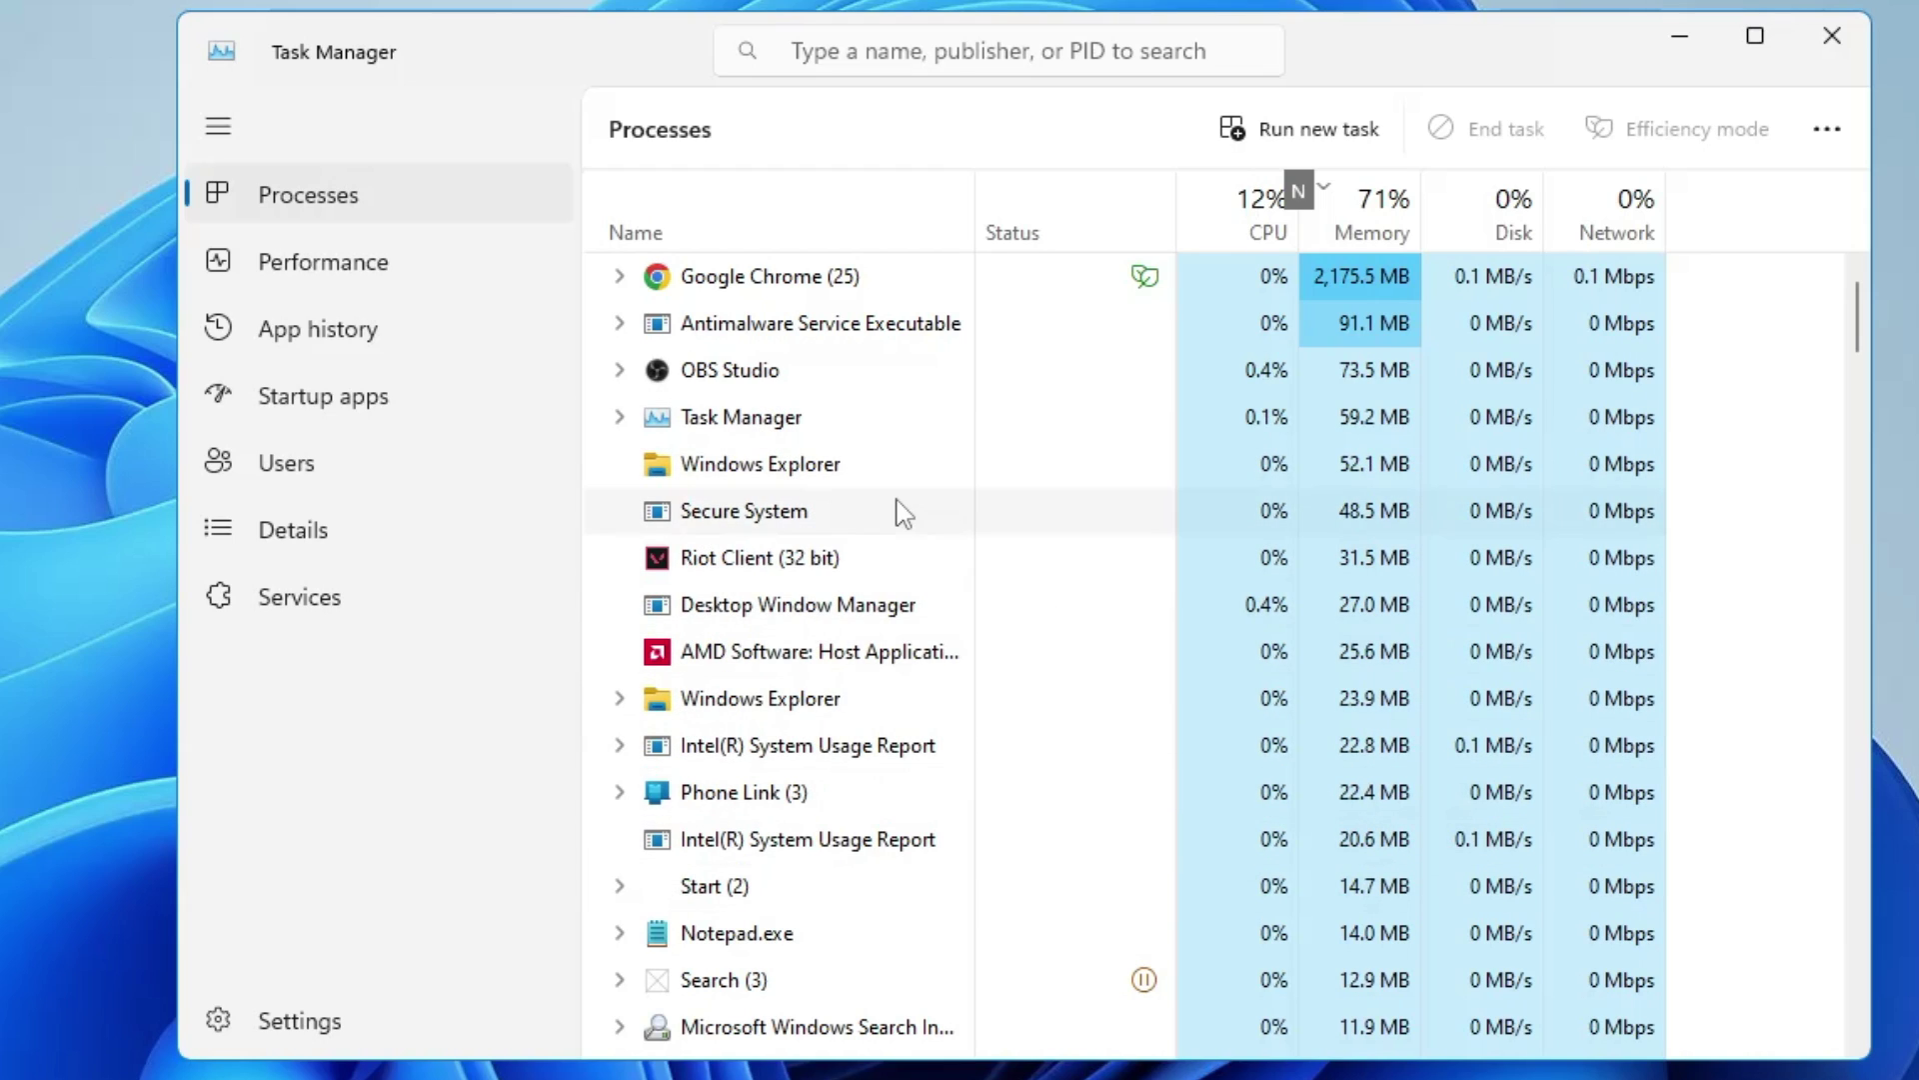
Go through the running processes and end the Riot Client (32 bit) task.
{"action": "left_click", "coordinate": [809, 333]}
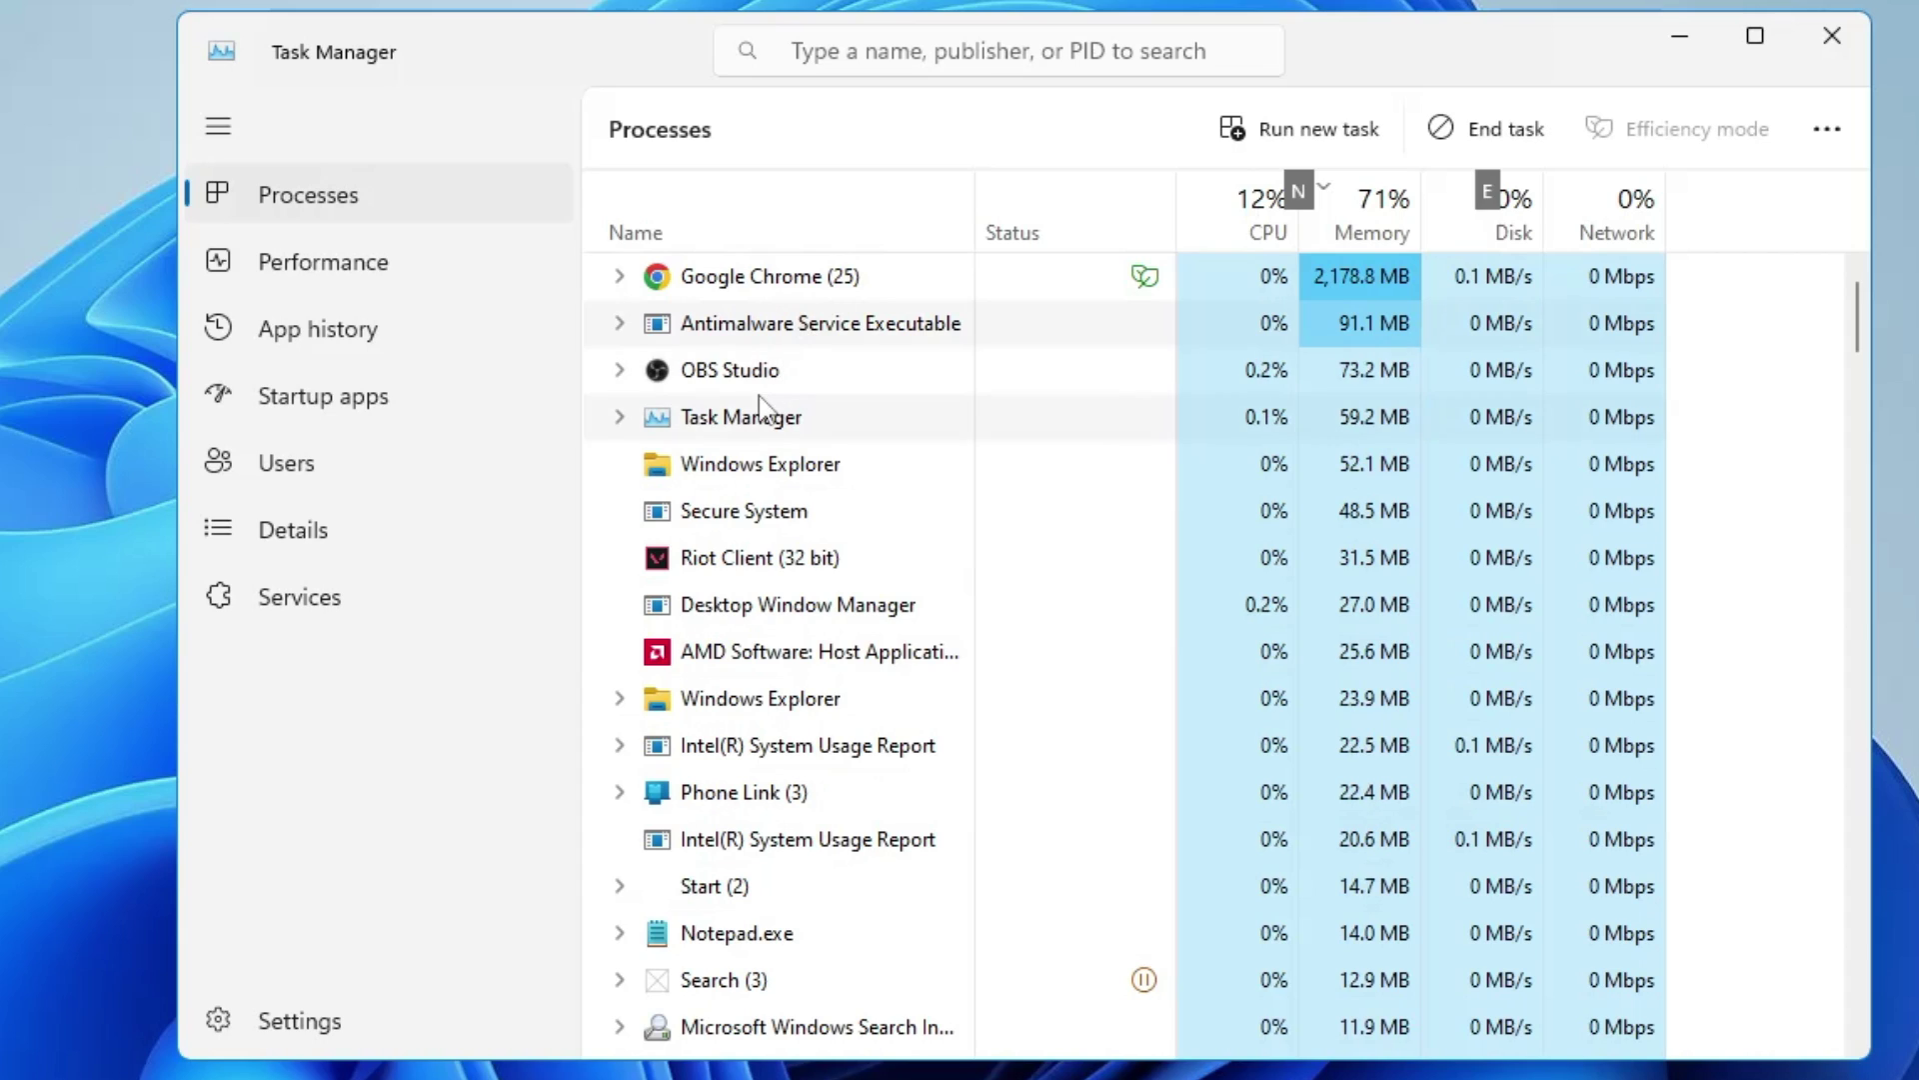
{"action": "left_click", "coordinate": [745, 468]}
{"action": "left_click", "coordinate": [750, 515]}
{"action": "left_click", "coordinate": [745, 578]}
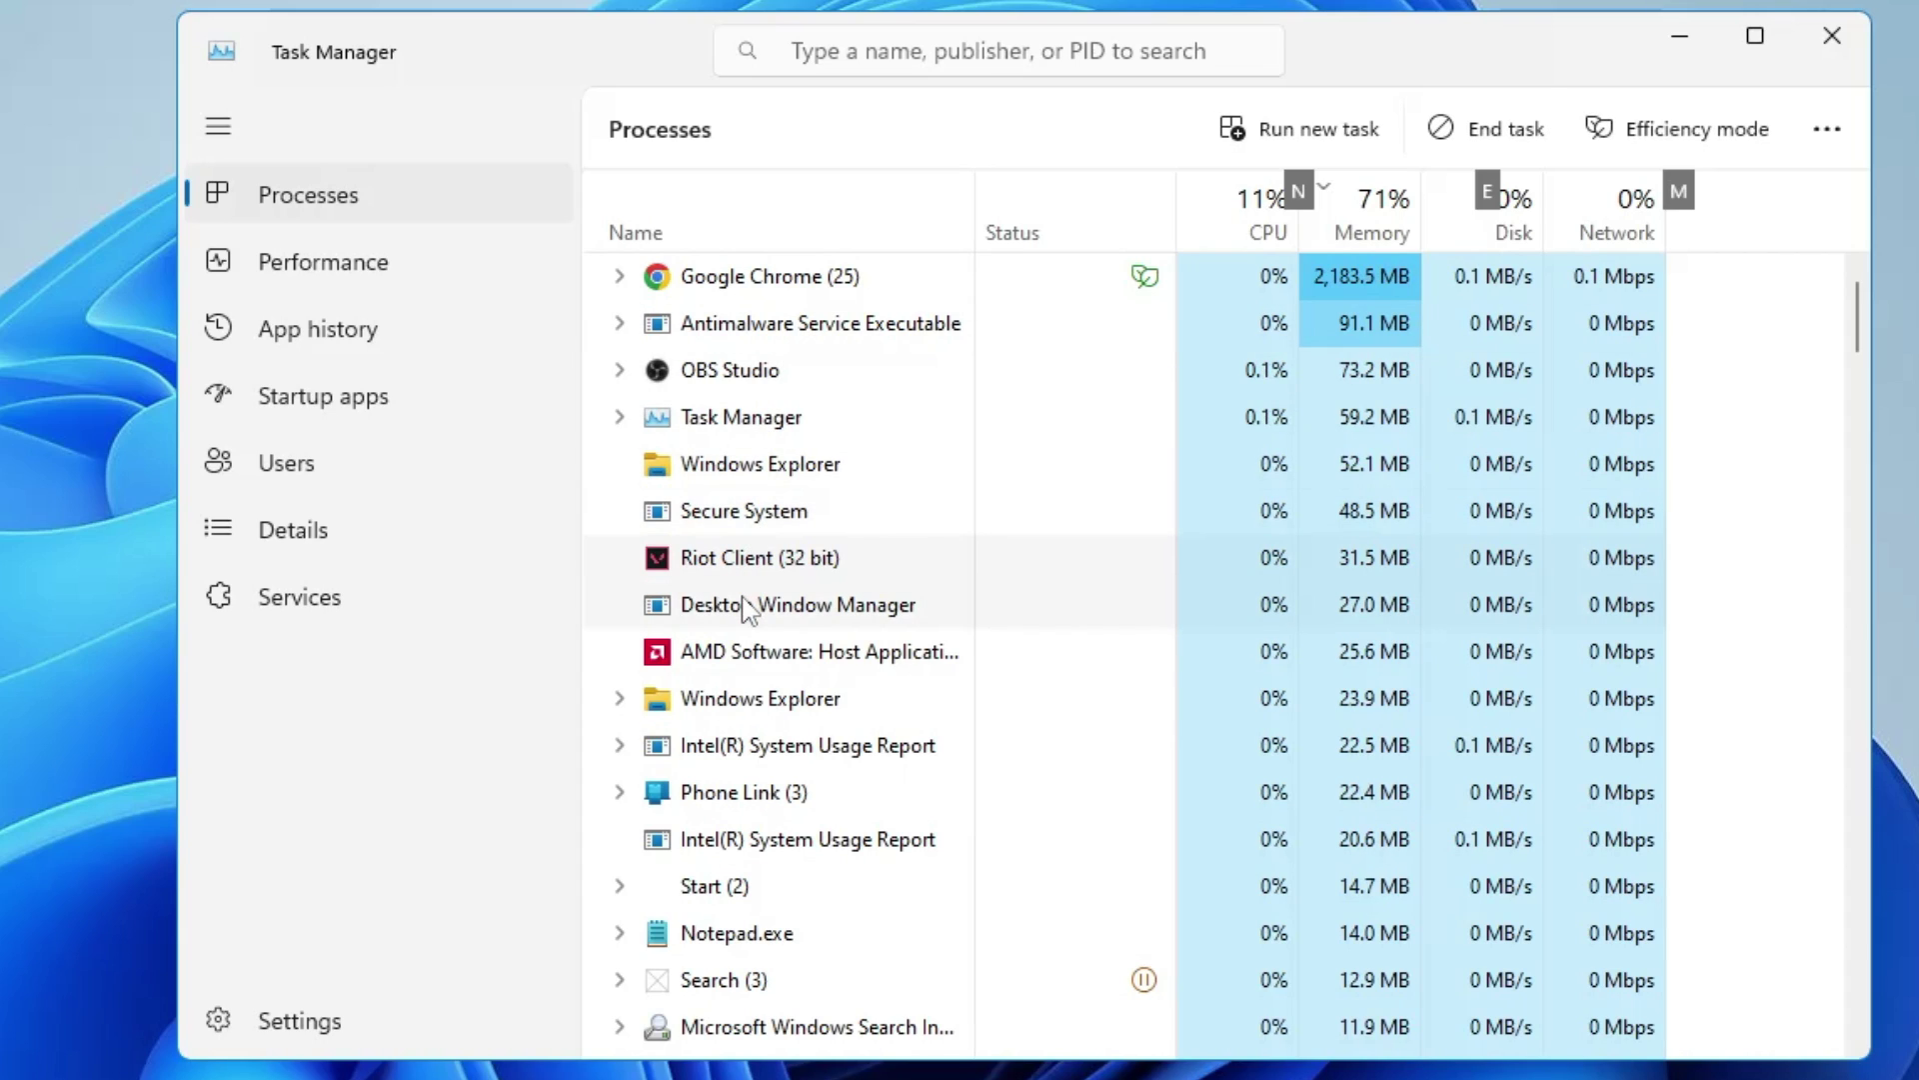
{"action": "left_click", "coordinate": [741, 603]}
{"action": "left_click", "coordinate": [742, 561]}
{"action": "right_click", "coordinate": [746, 566]}
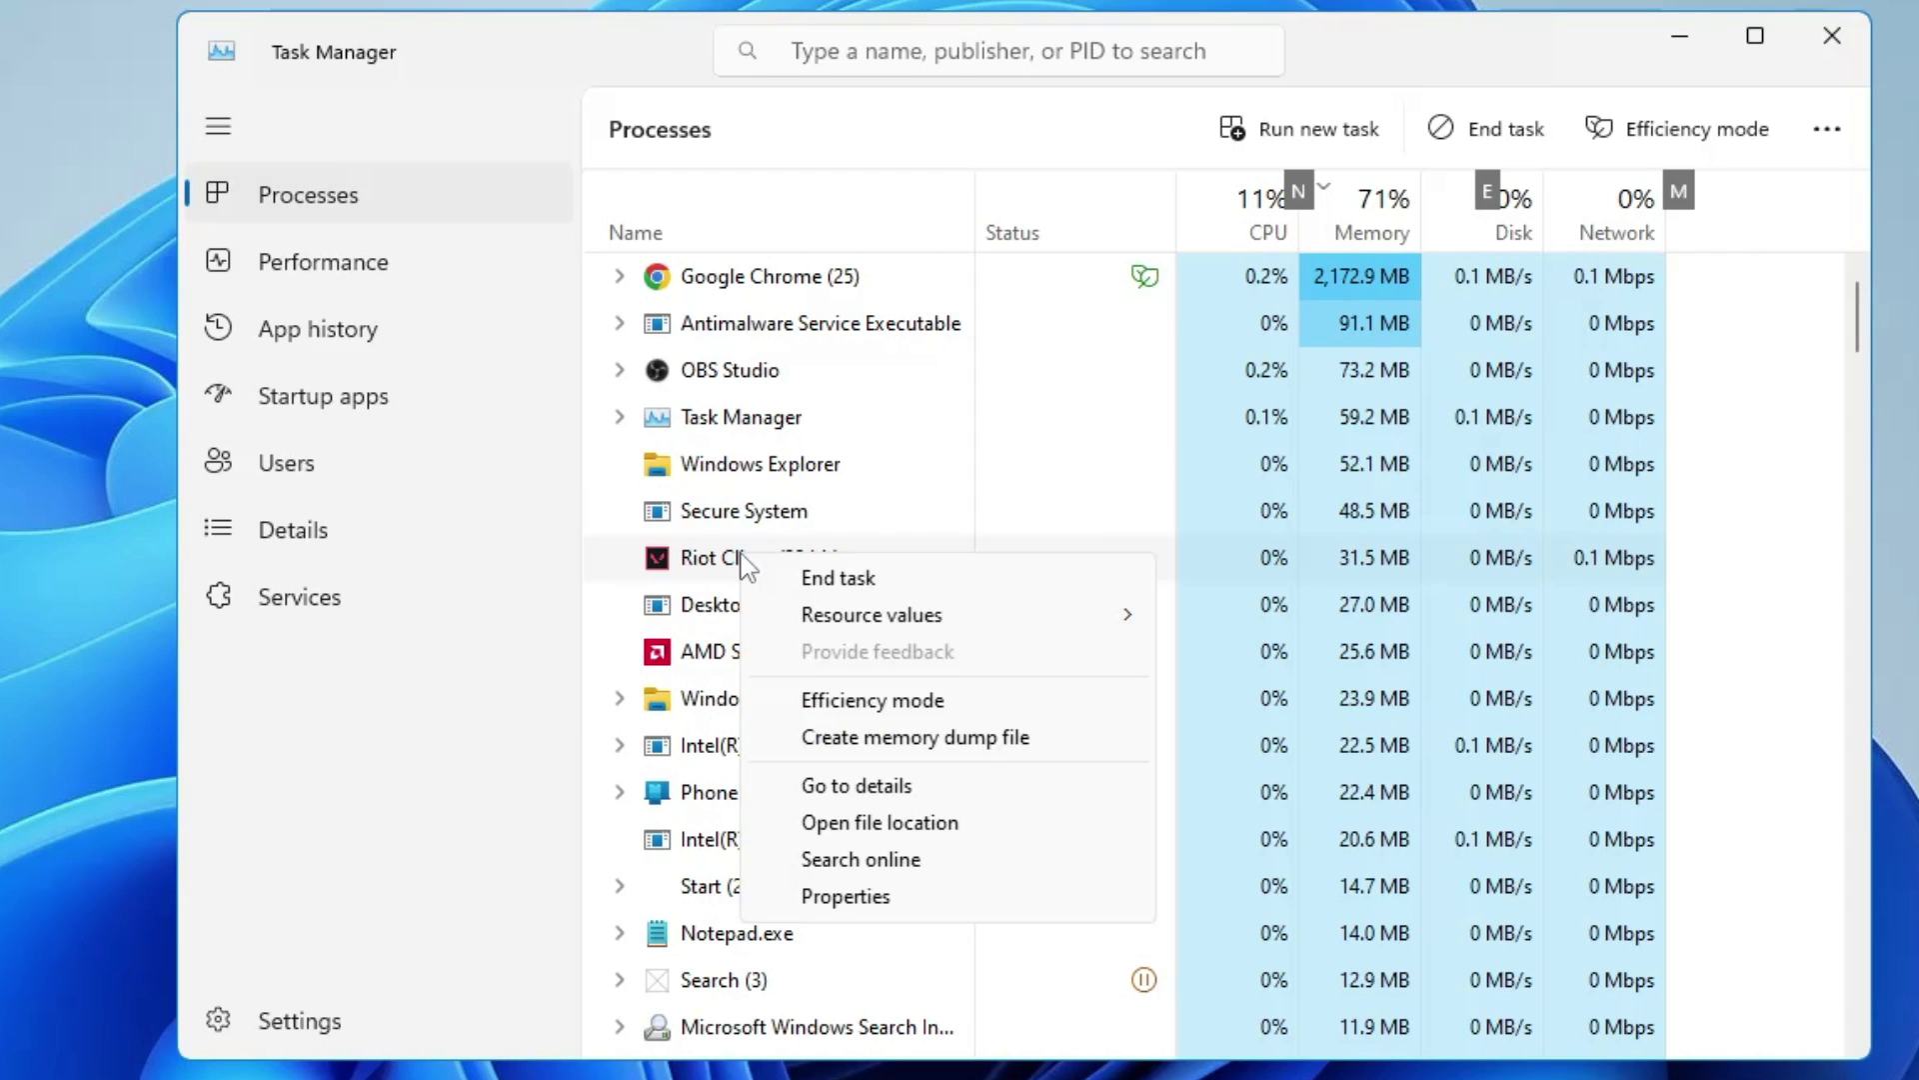
{"action": "left_click", "coordinate": [815, 577]}
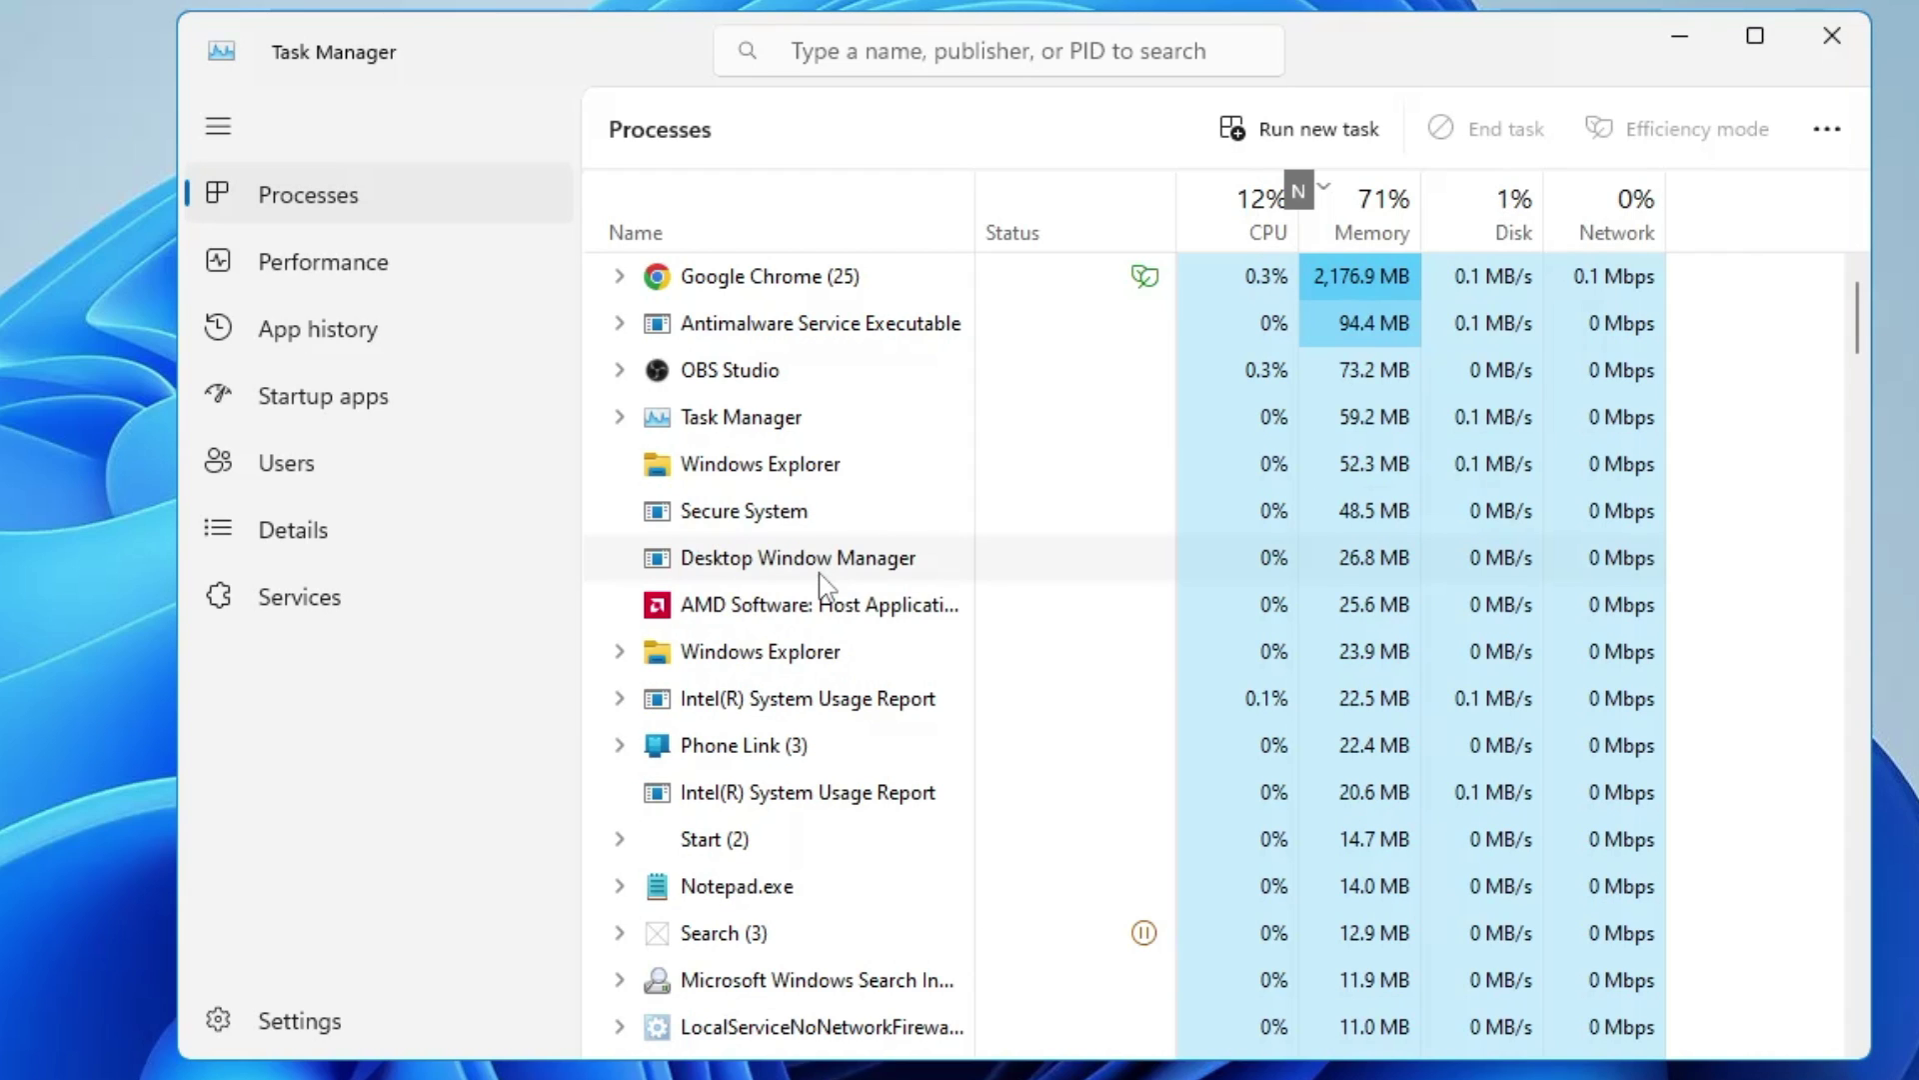
Look through the rest of the running processes and close Task Manager.
{"action": "scroll", "coordinate": [831, 629], "scroll_direction": "down", "scroll_amount": 4}
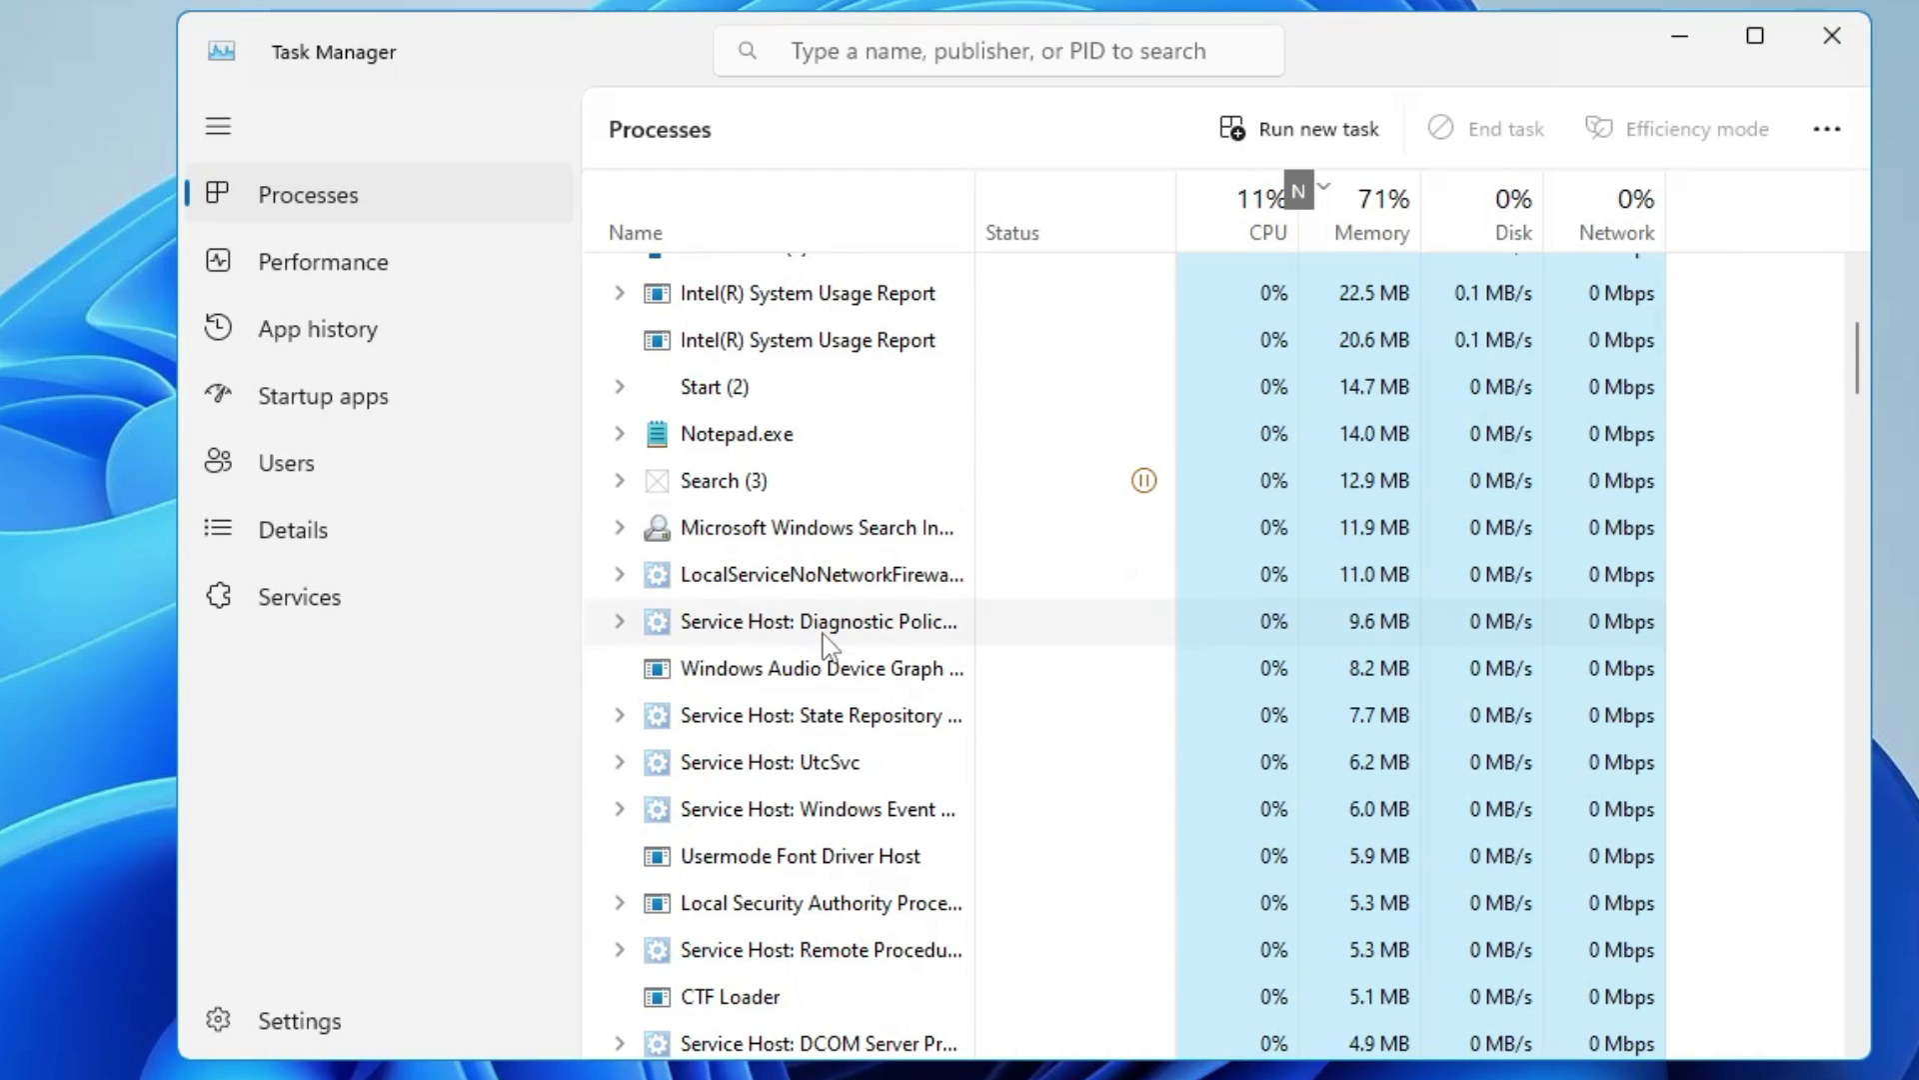
{"action": "scroll", "coordinate": [823, 652], "scroll_direction": "down", "scroll_amount": 1}
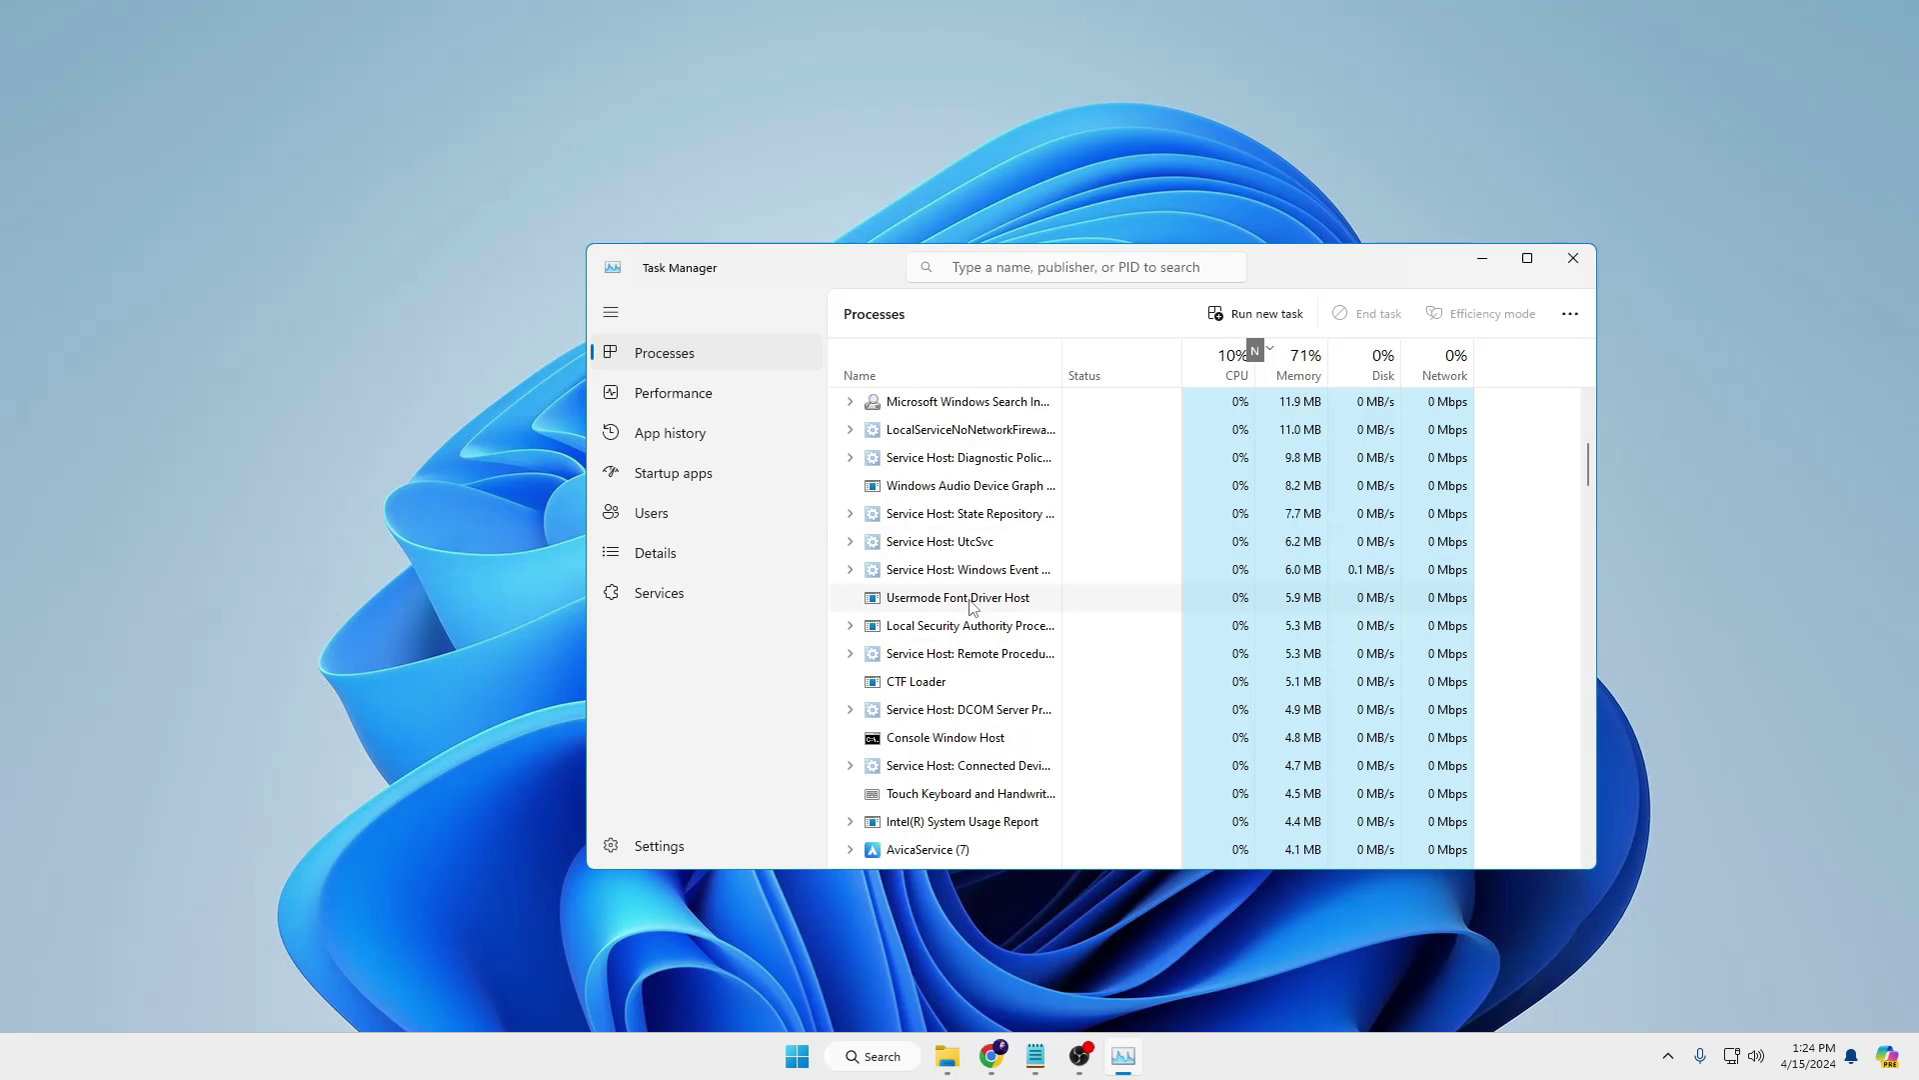
{"action": "left_click", "coordinate": [1573, 258]}
Search Windows for Resource Monitor and open it.
{"action": "left_click", "coordinate": [907, 1065]}
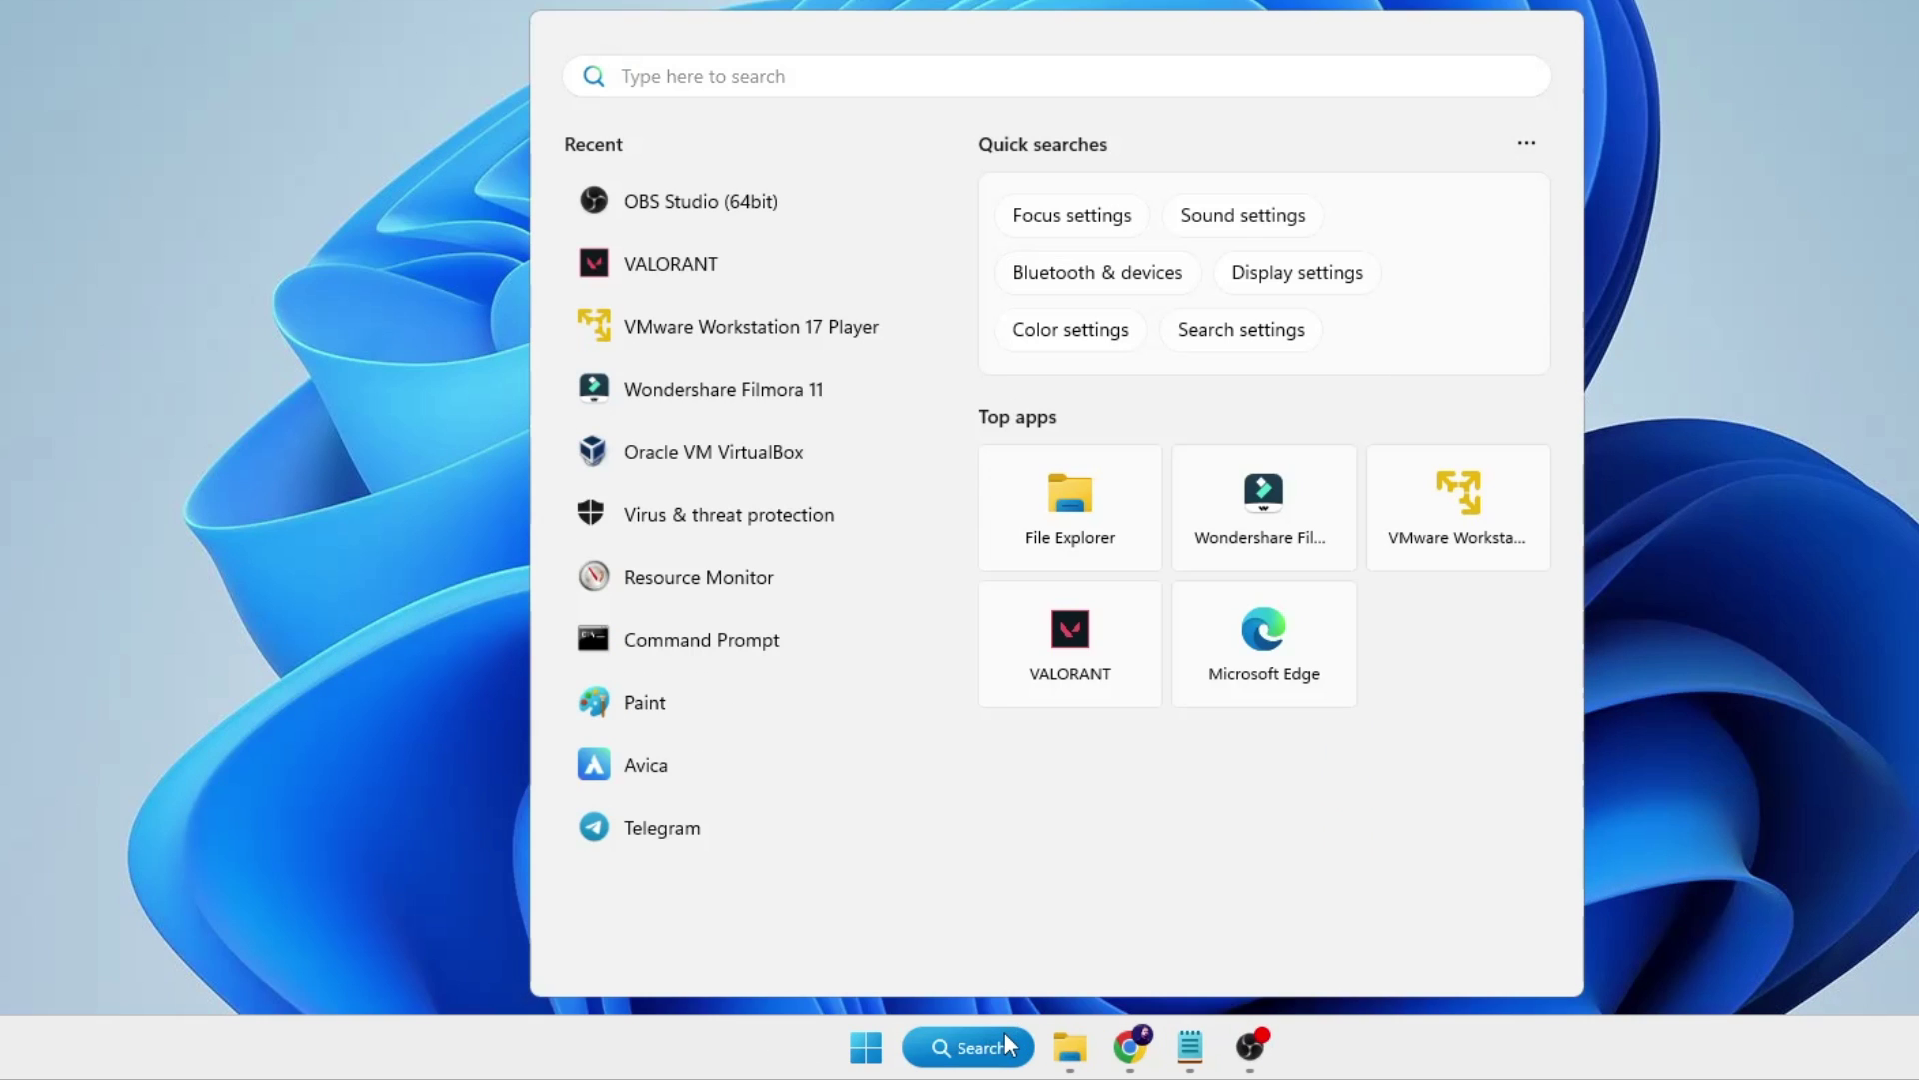
{"action": "type", "text": "resour"}
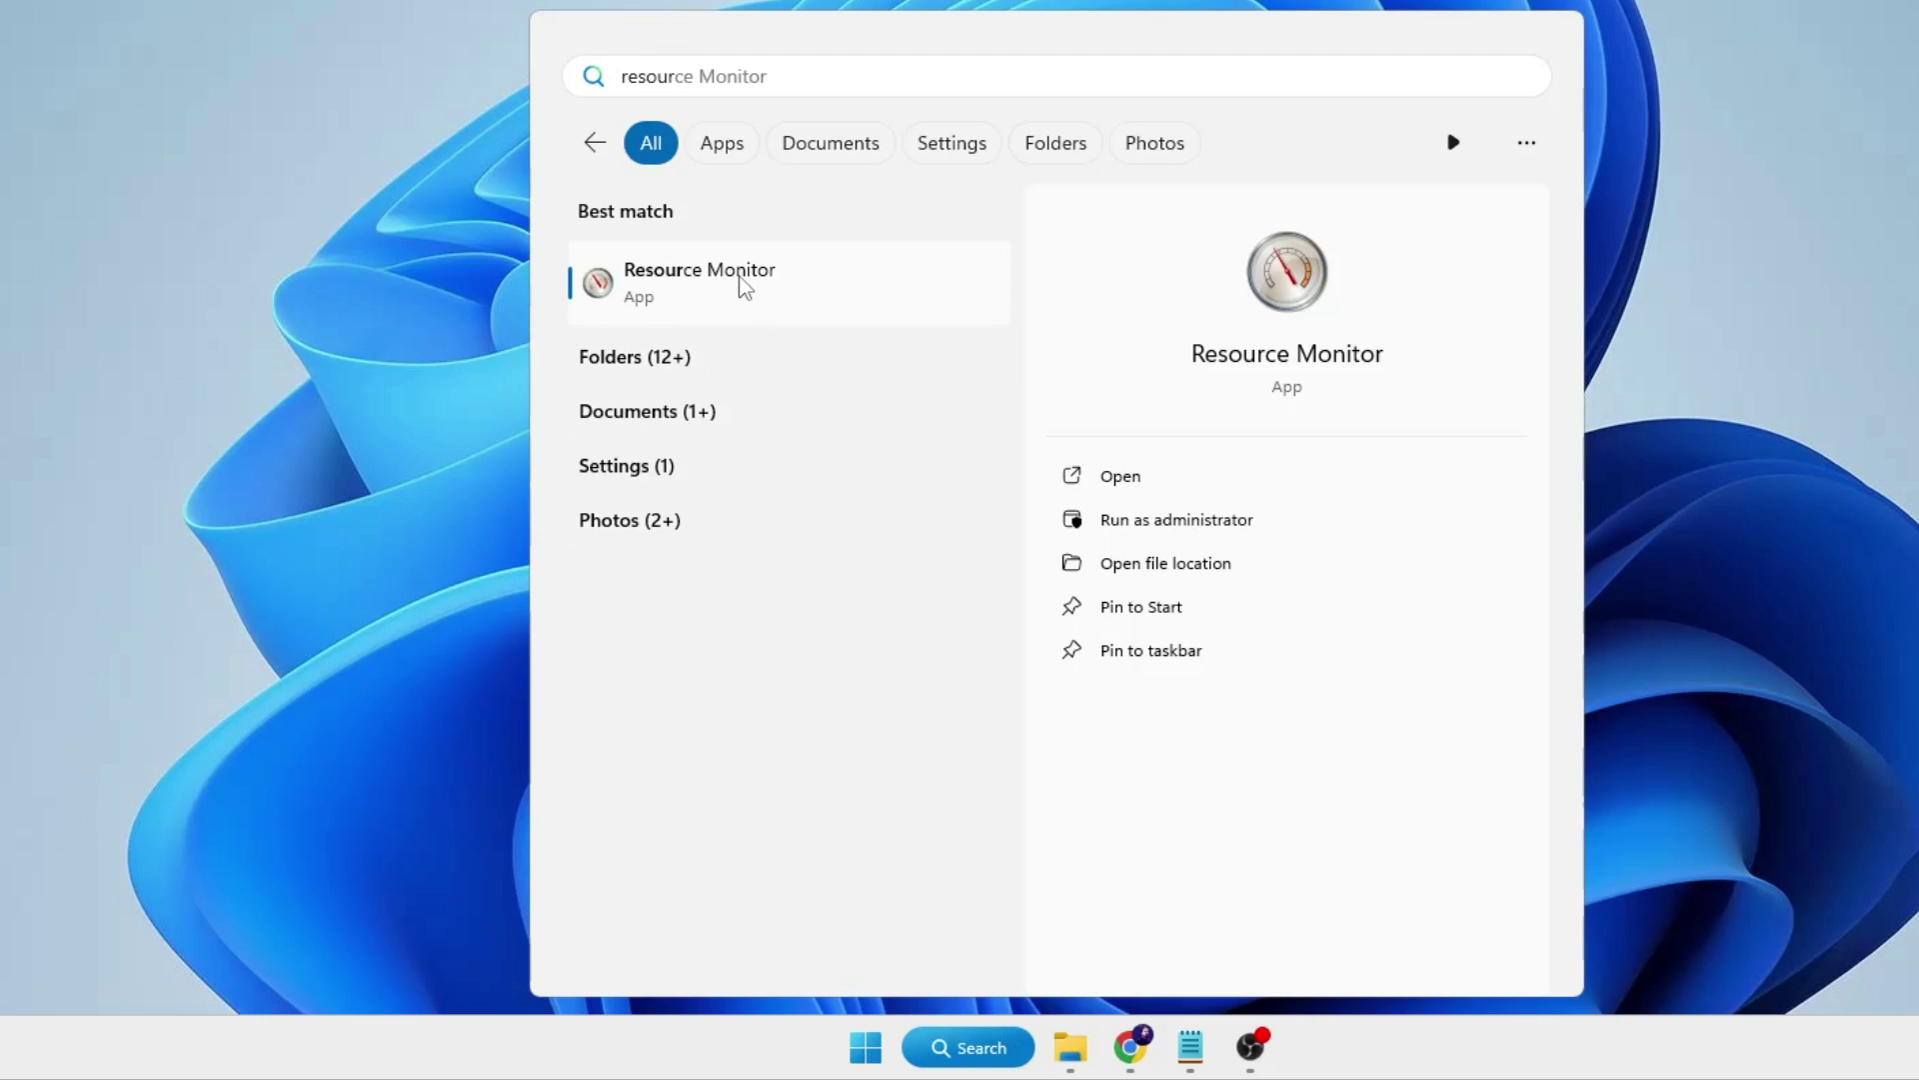
{"action": "left_click", "coordinate": [735, 302]}
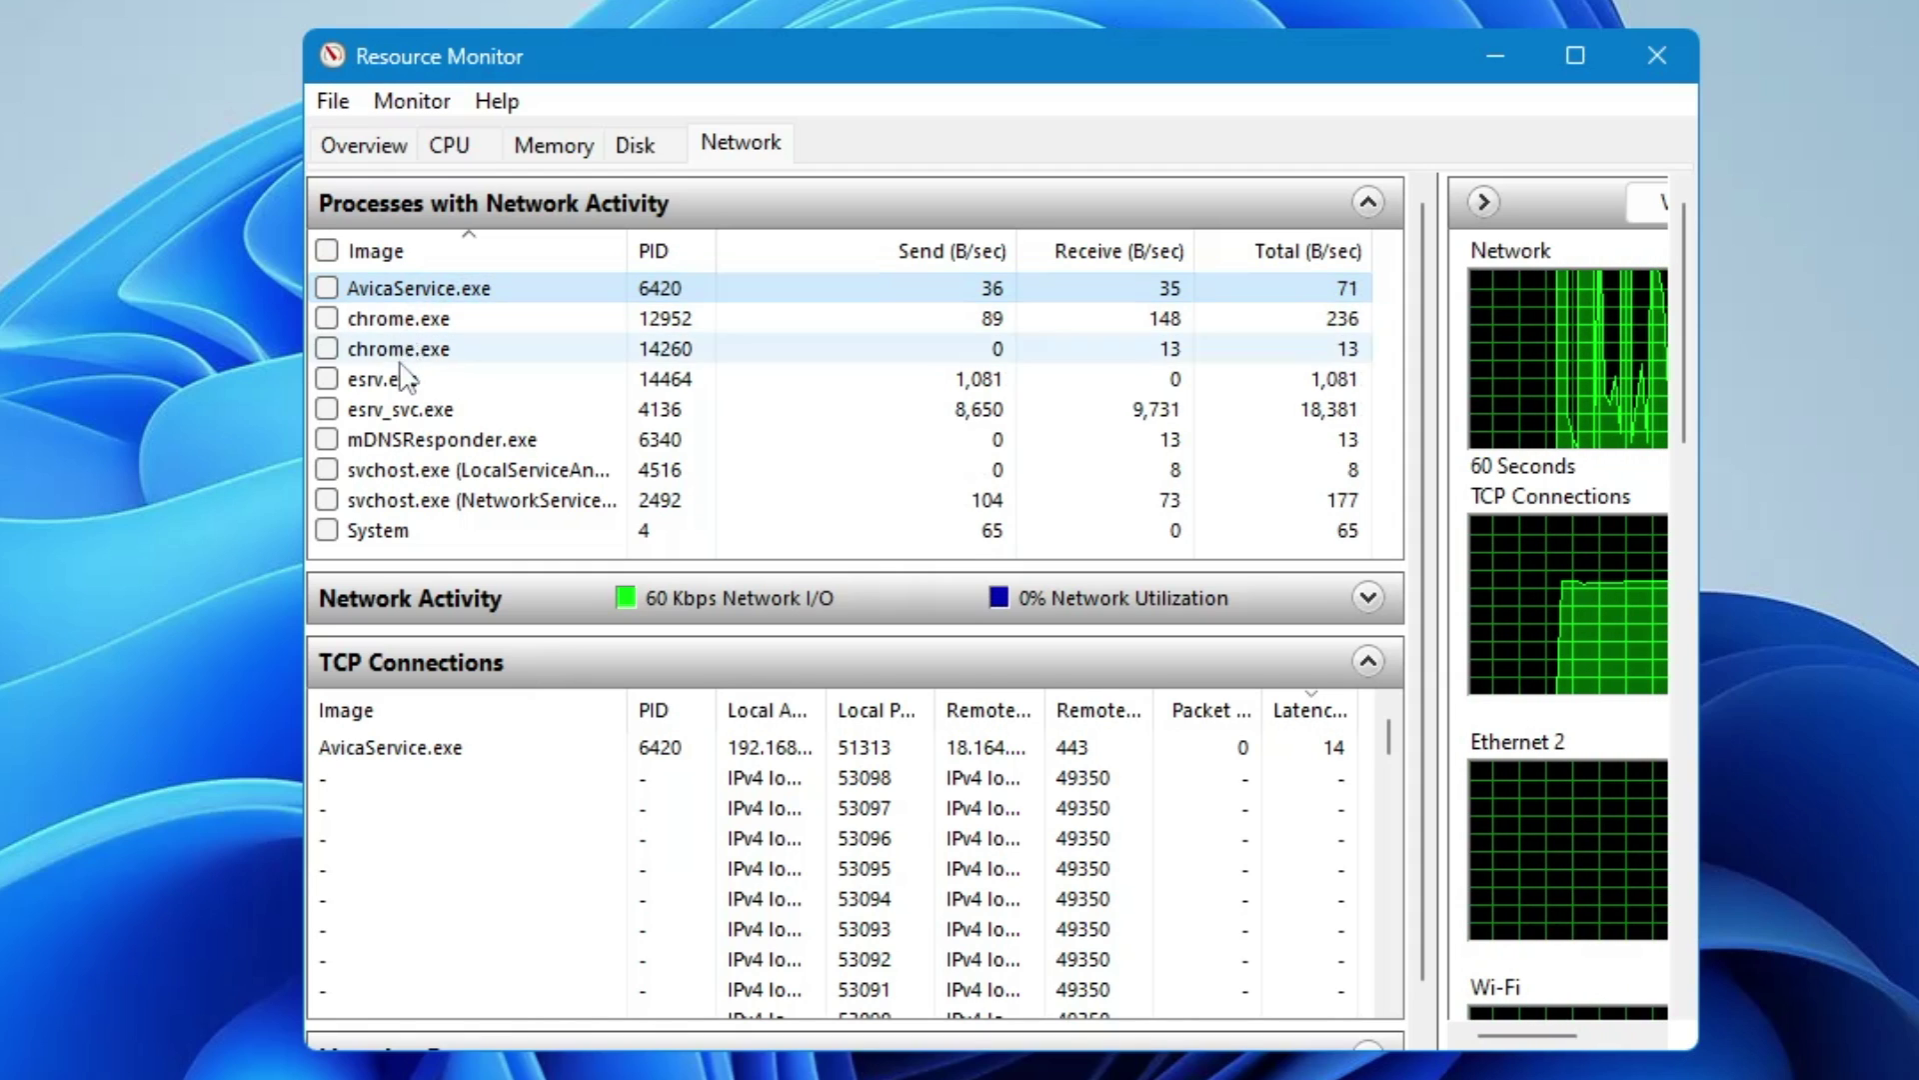
End the whole process tree of AvicaService.exe from the processes with network activity.
{"action": "right_click", "coordinate": [546, 294]}
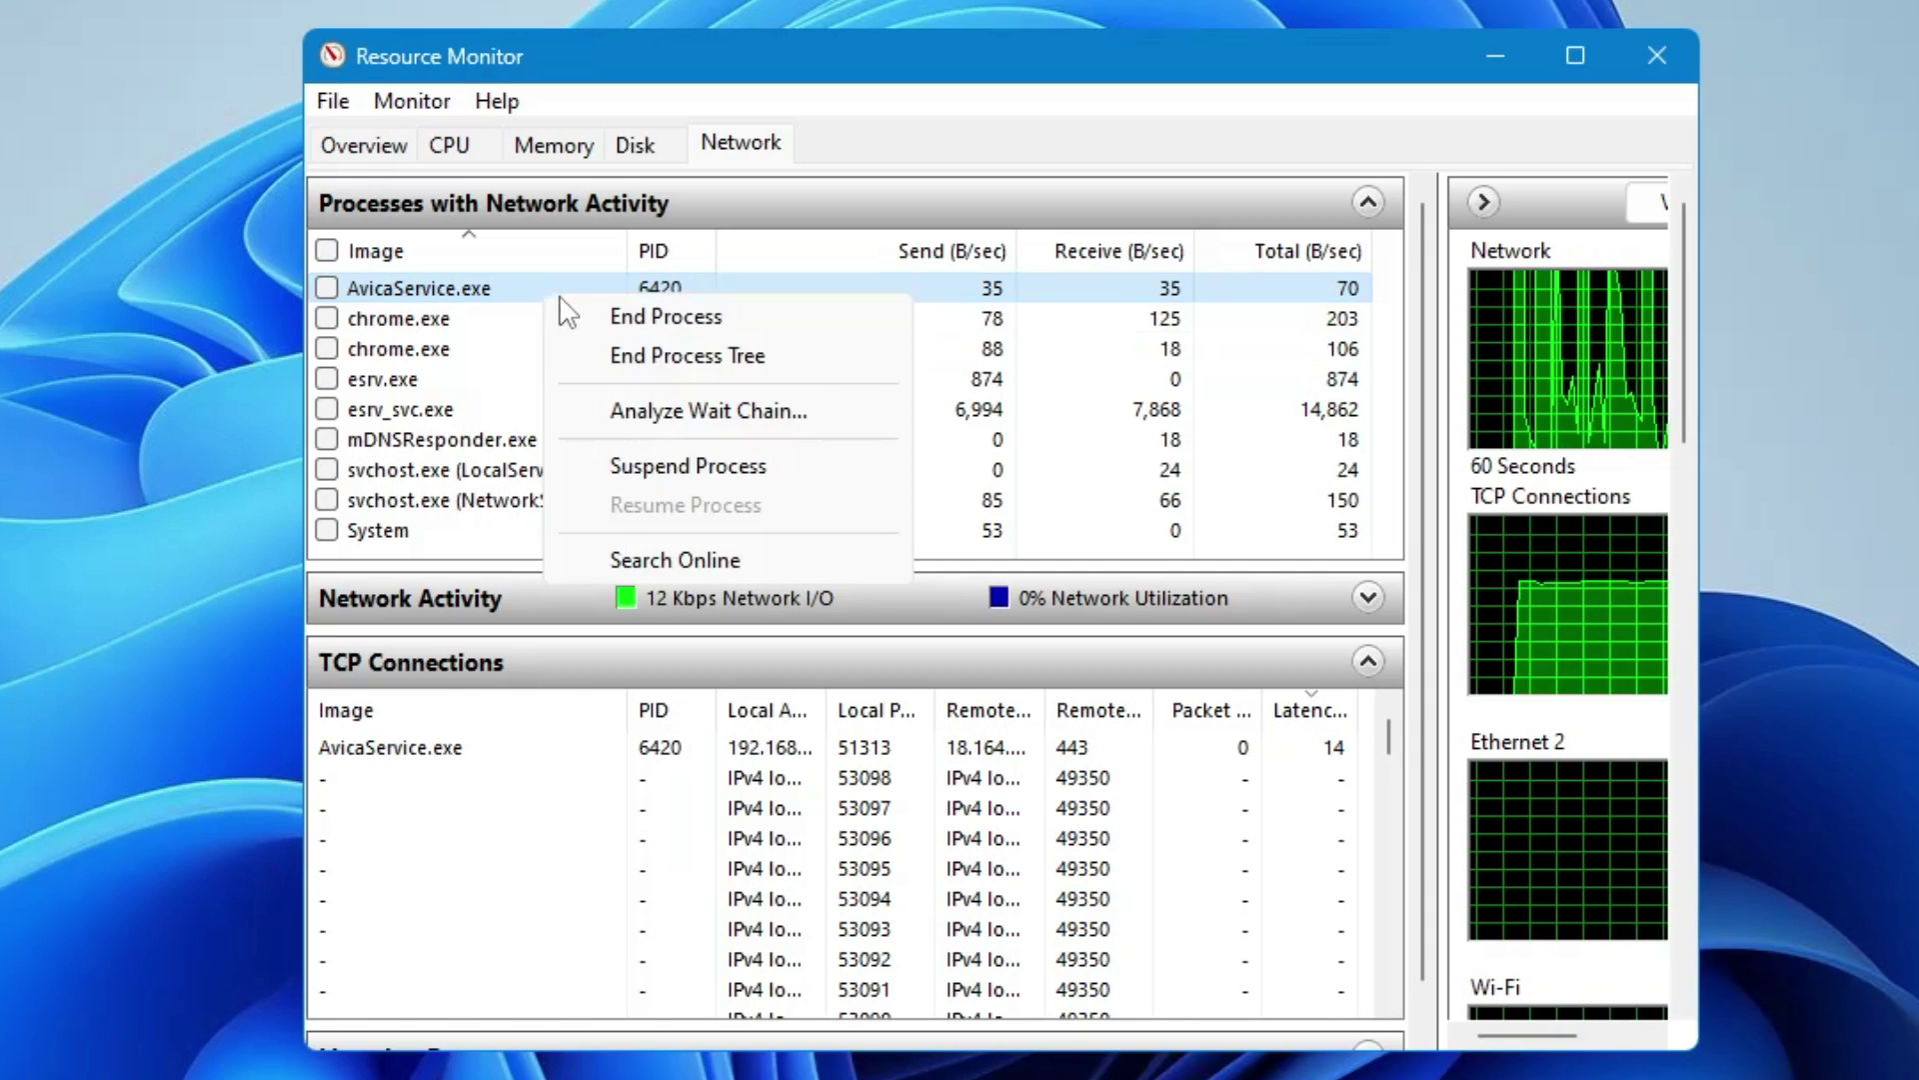
{"action": "left_click", "coordinate": [687, 356]}
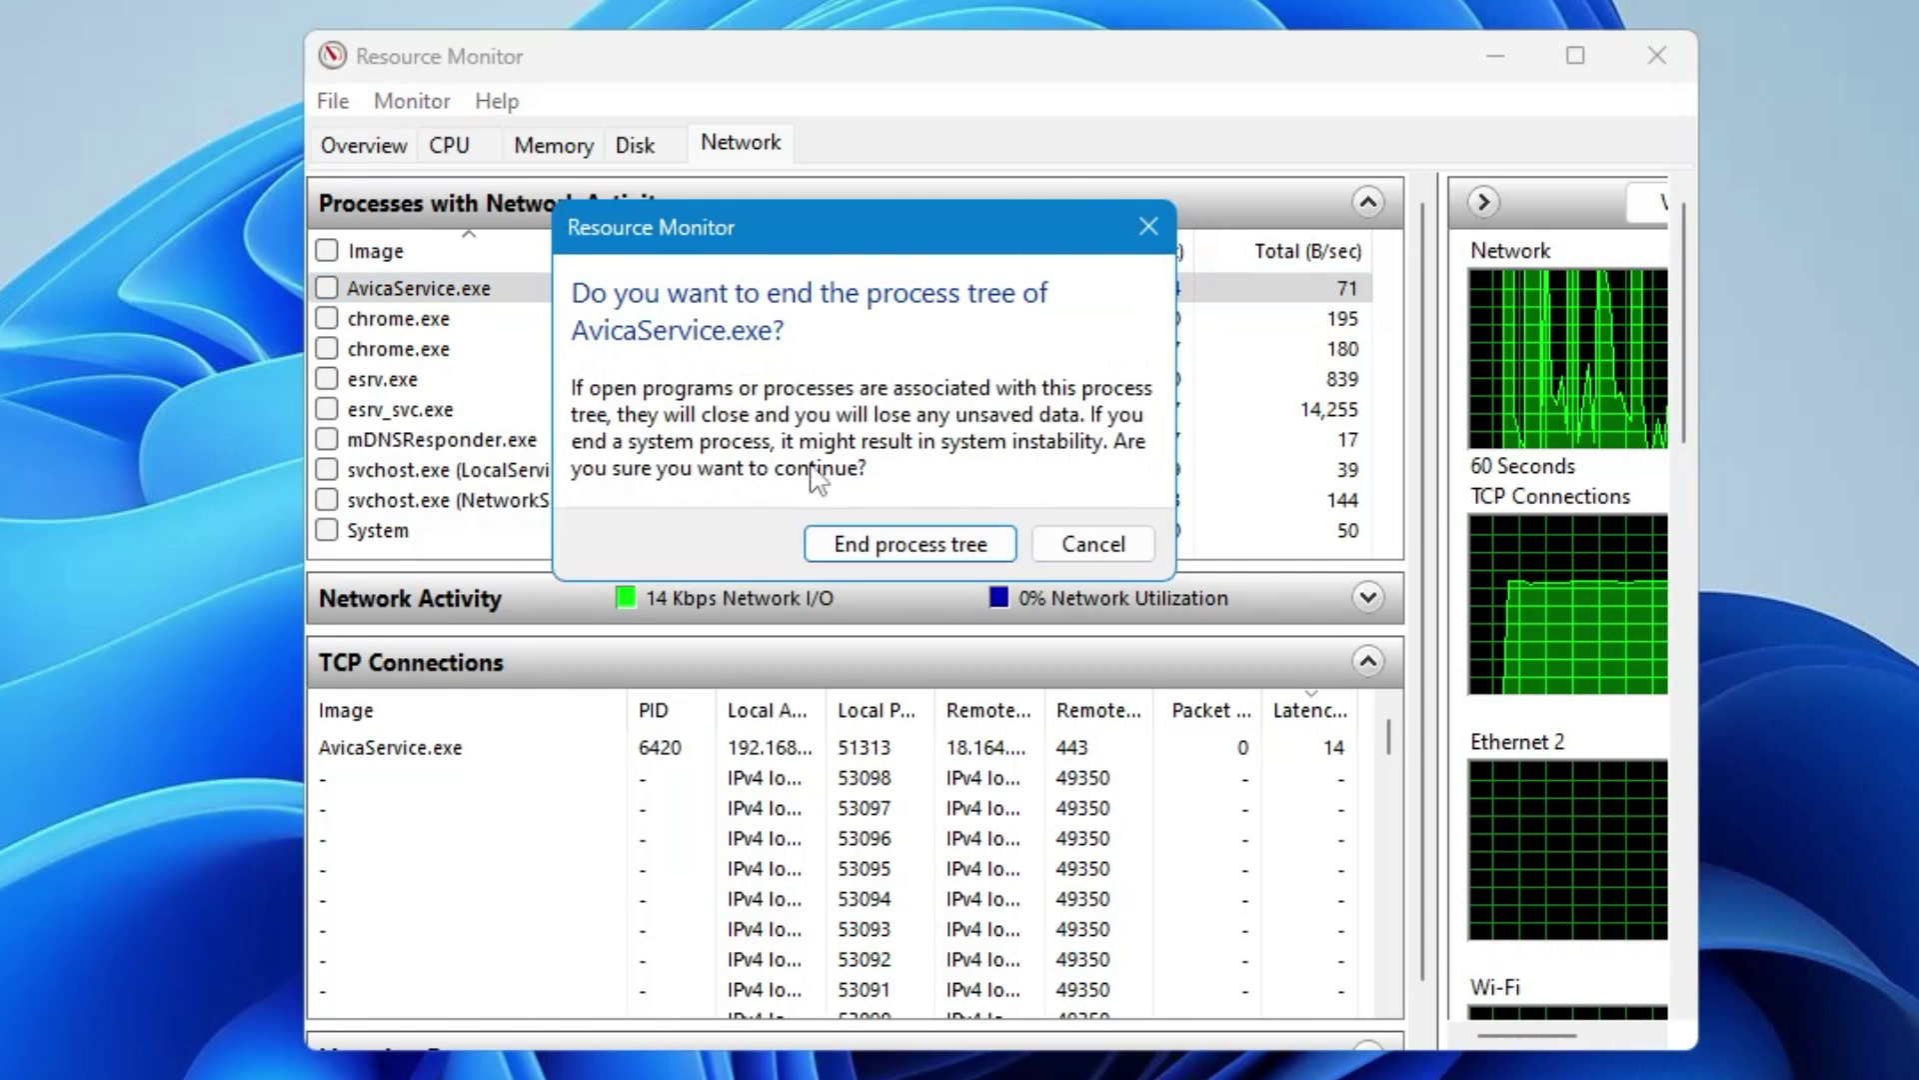
{"action": "left_click", "coordinate": [890, 544]}
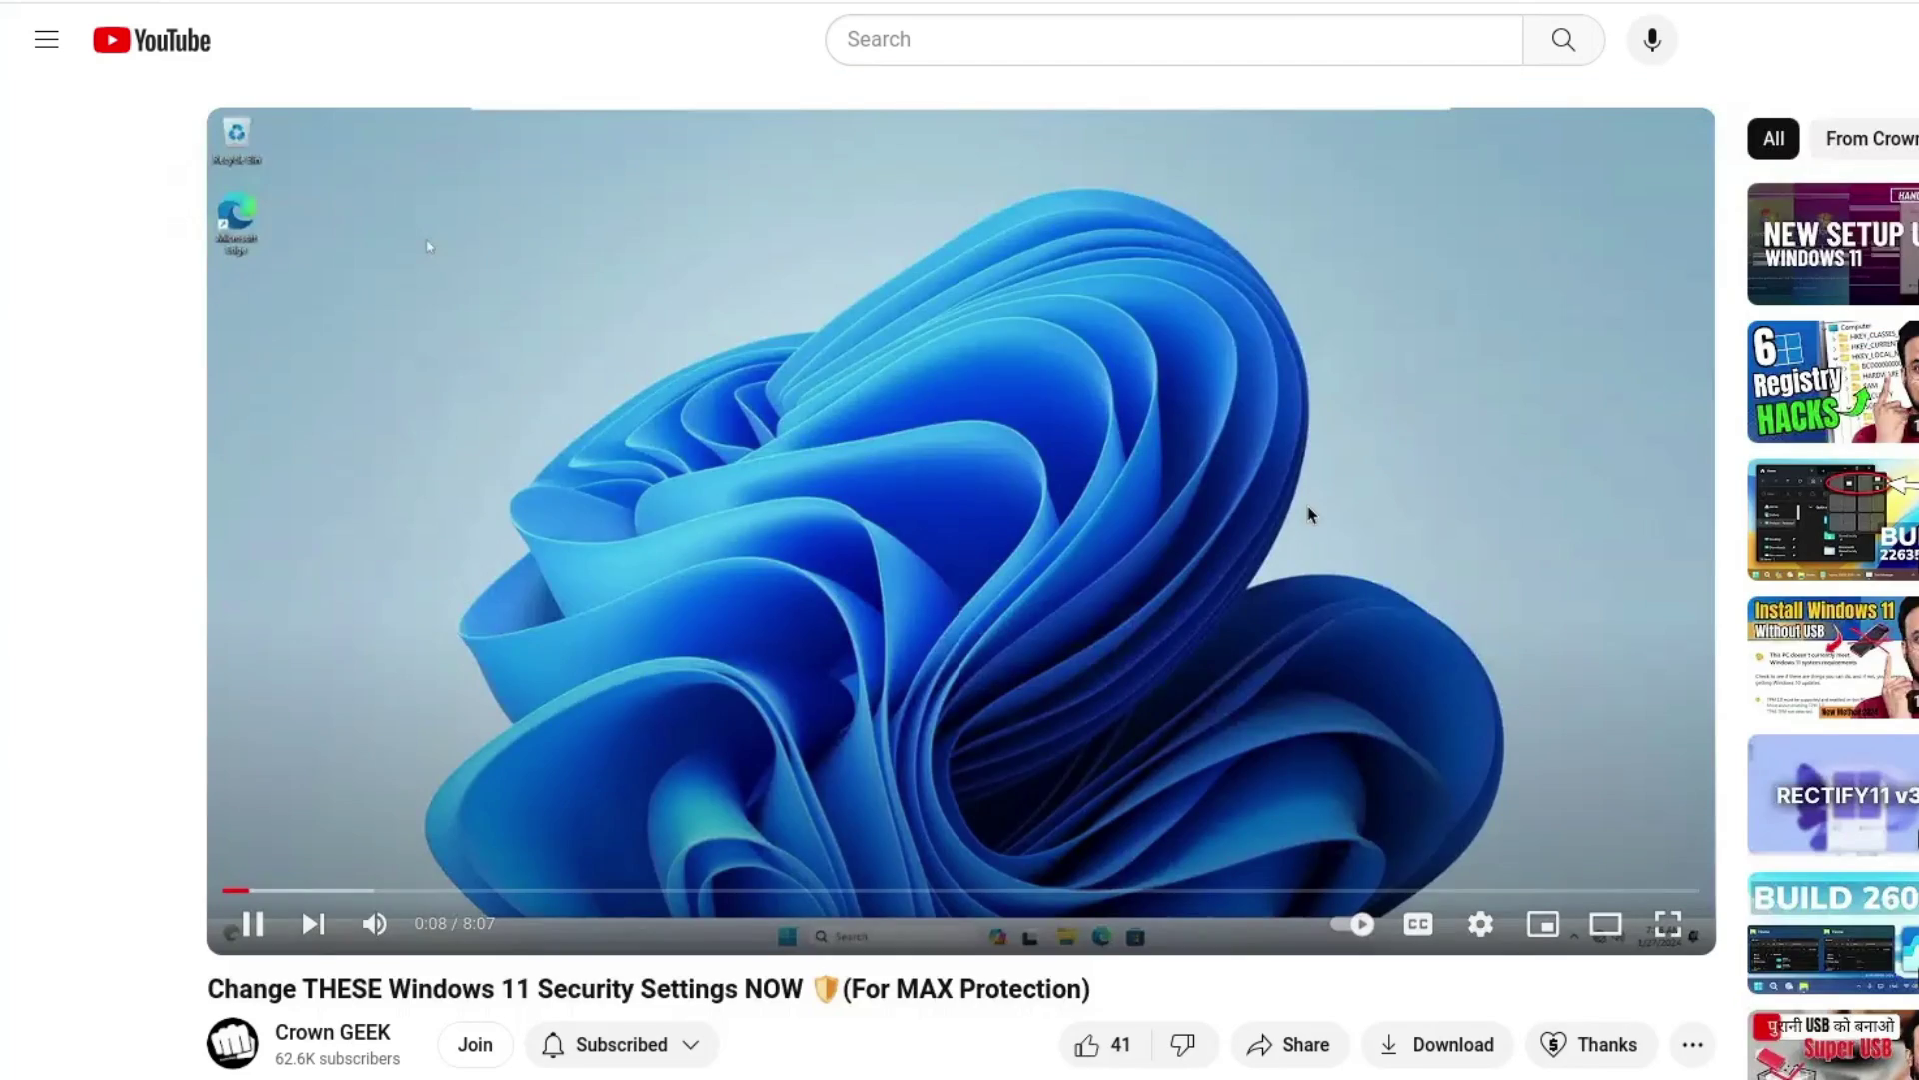
Switch to YouTube and review the CrownGeek King Members perks in the Crown GEEK channel's membership offer.
{"action": "scroll", "coordinate": [1307, 514], "scroll_direction": "down", "scroll_amount": 3}
{"action": "left_click", "coordinate": [474, 732]}
{"action": "left_click", "coordinate": [933, 853]}
{"action": "scroll", "coordinate": [1195, 797], "scroll_direction": "down", "scroll_amount": 3}
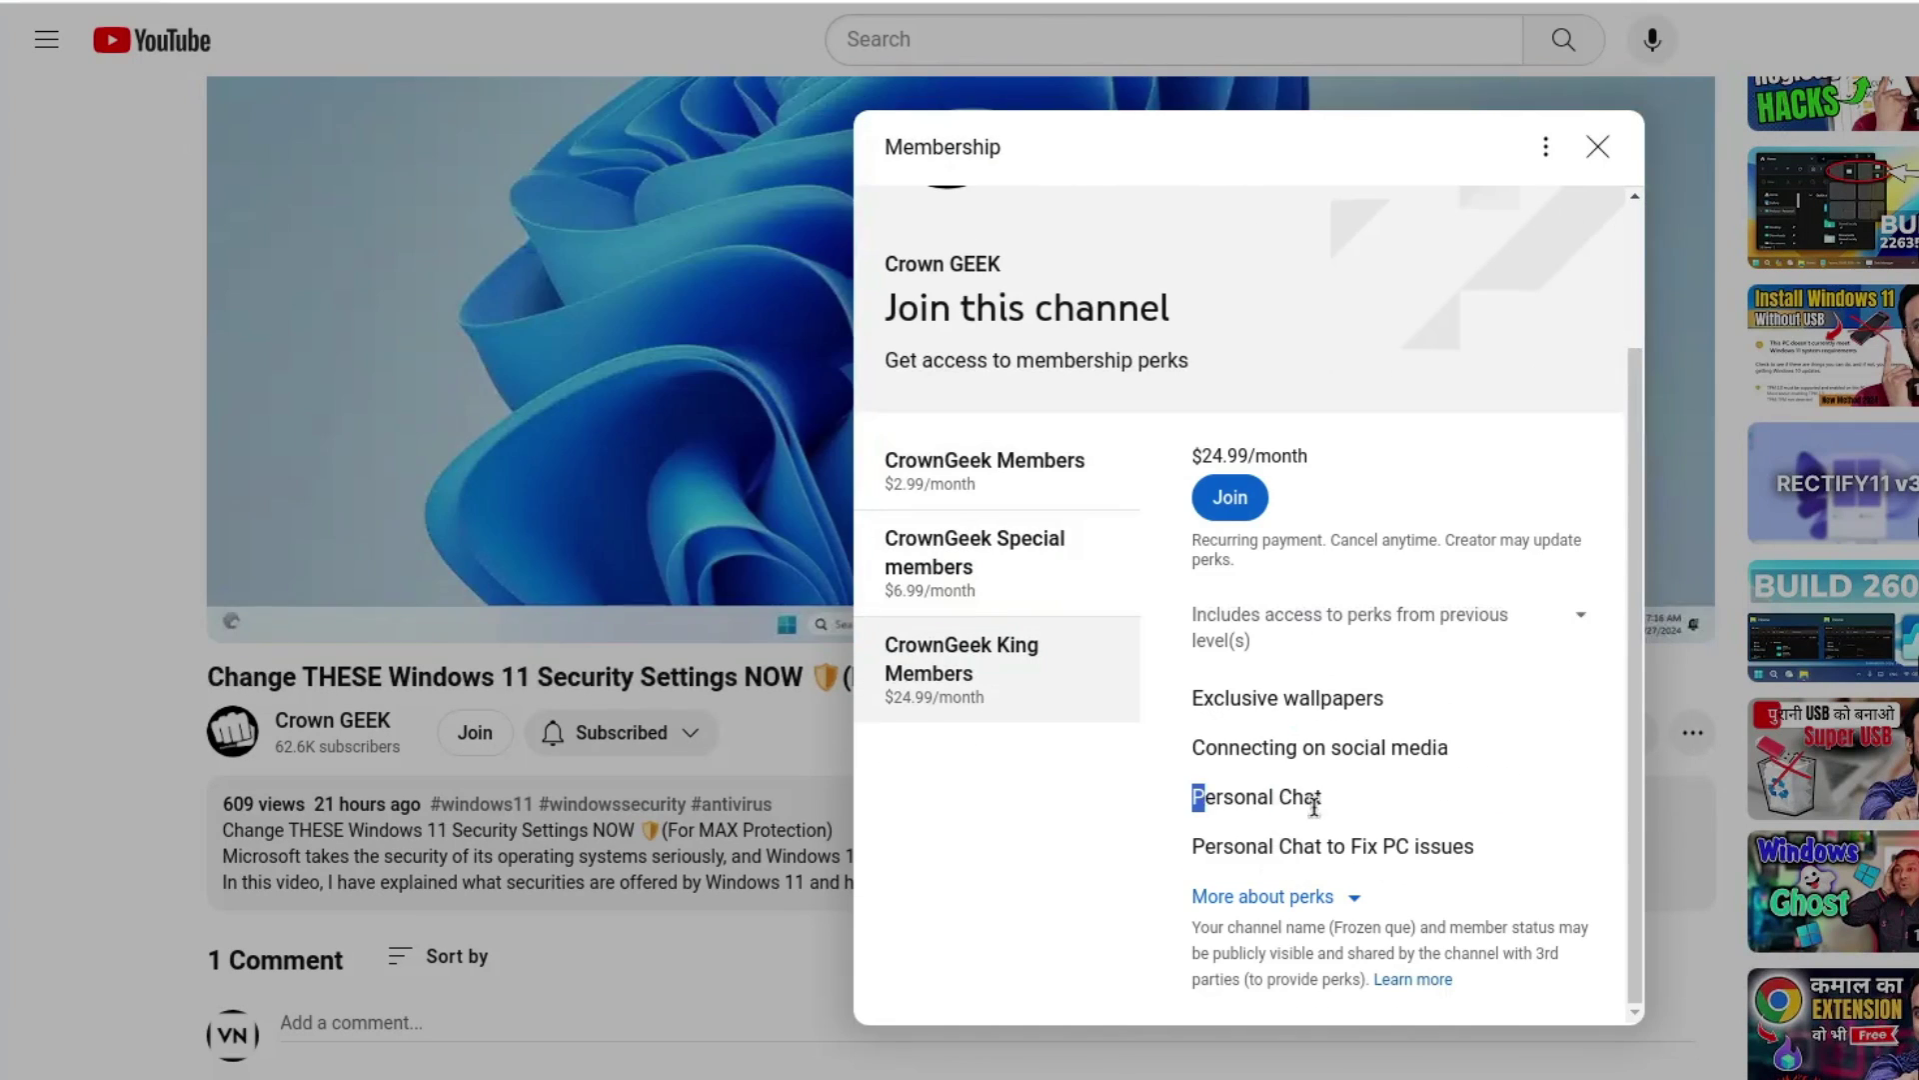
{"action": "left_click_drag", "start_coordinate": [1191, 846], "coordinate": [1508, 849]}
{"action": "left_click", "coordinate": [1512, 860]}
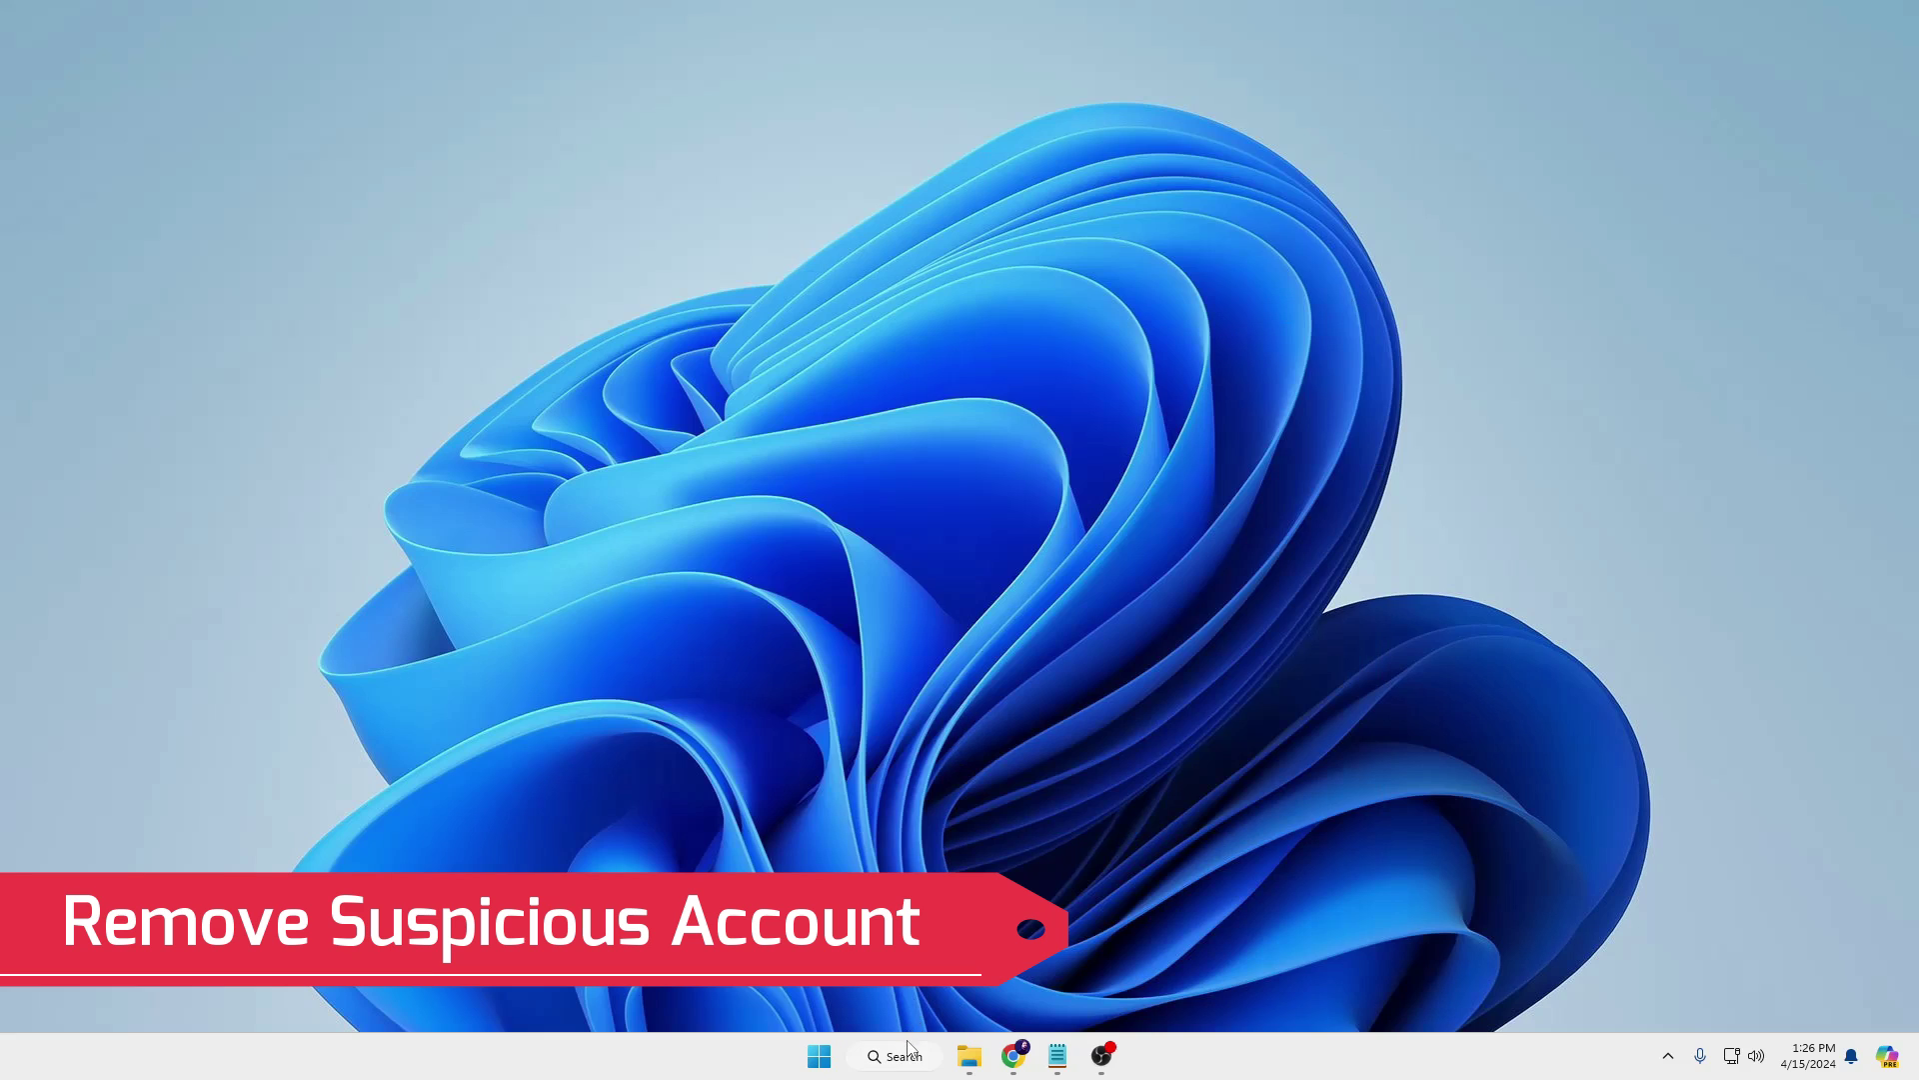
Run netplwiz from Windows search and move the User Accounts window to the middle of the desktop.
{"action": "left_click", "coordinate": [905, 1054]}
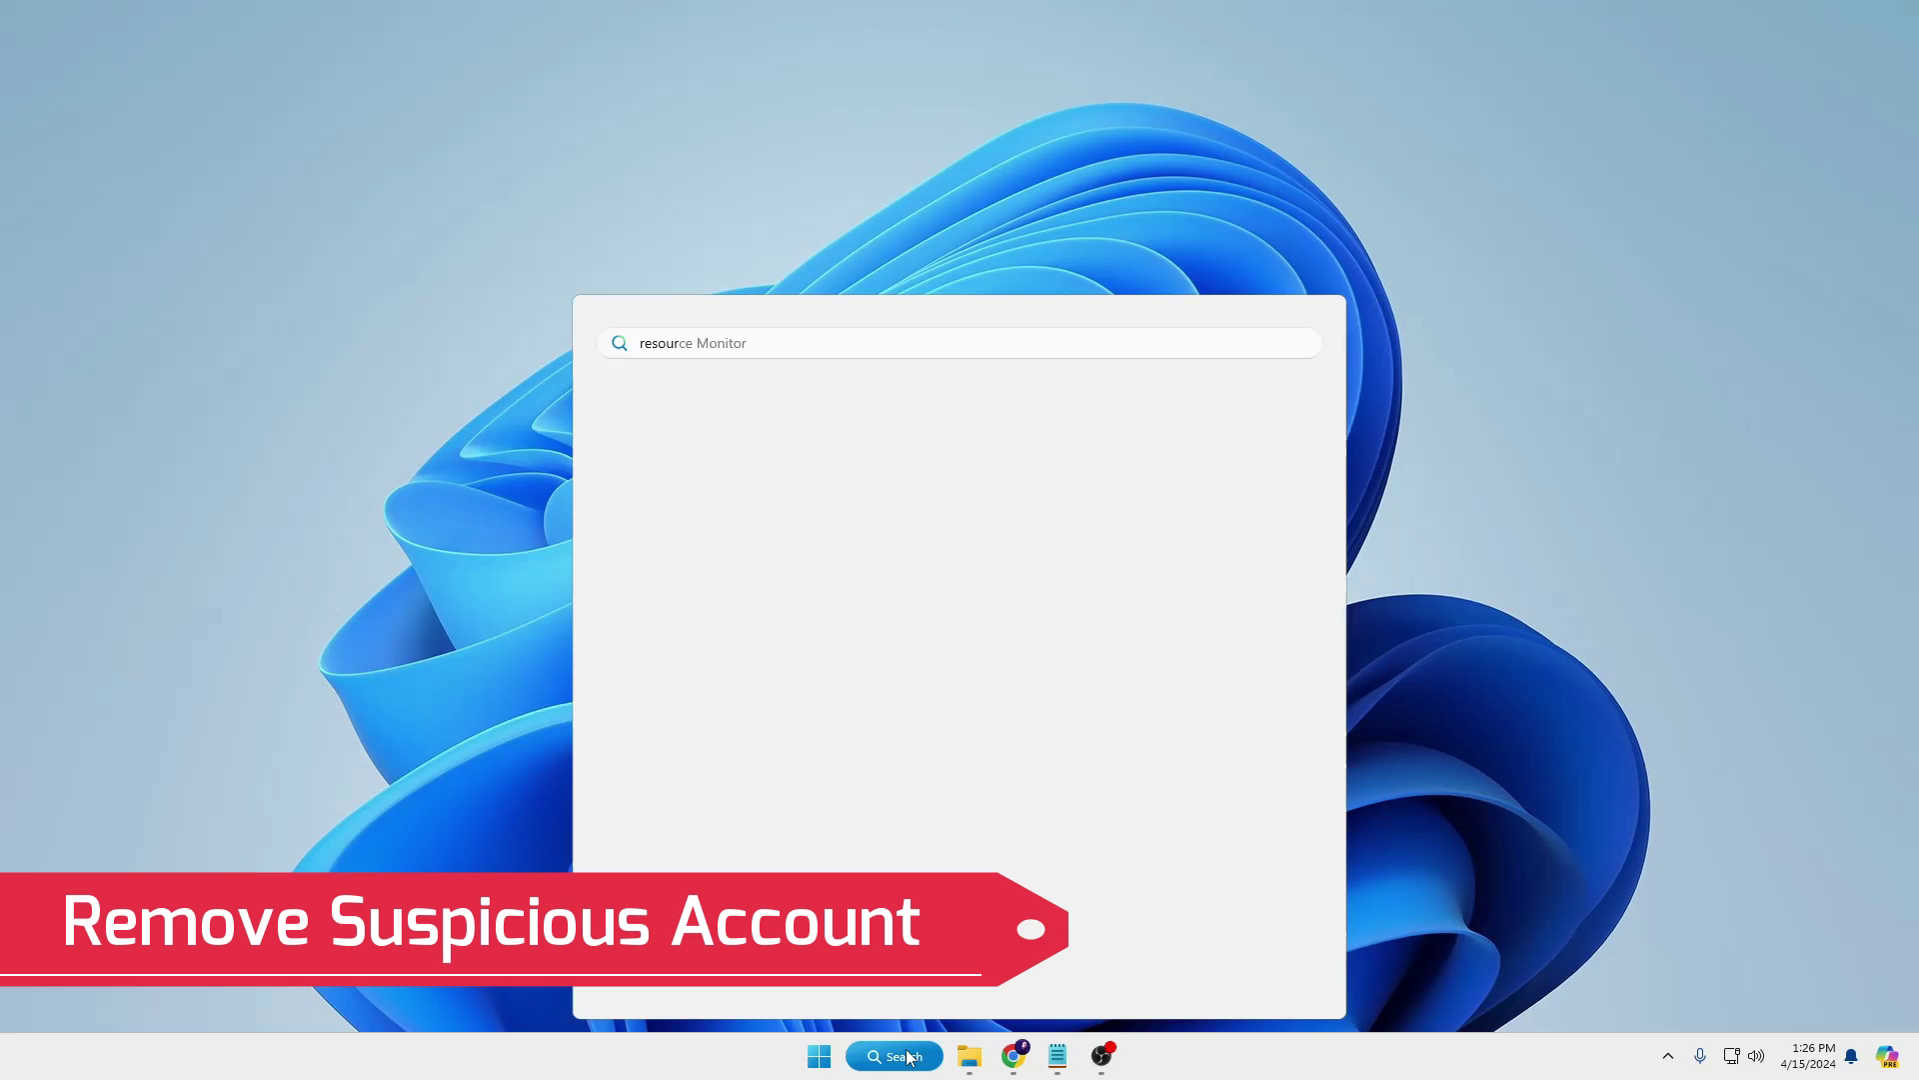
{"action": "mouse_move", "coordinate": [948, 1042]}
{"action": "type", "text": "netplwiz"}
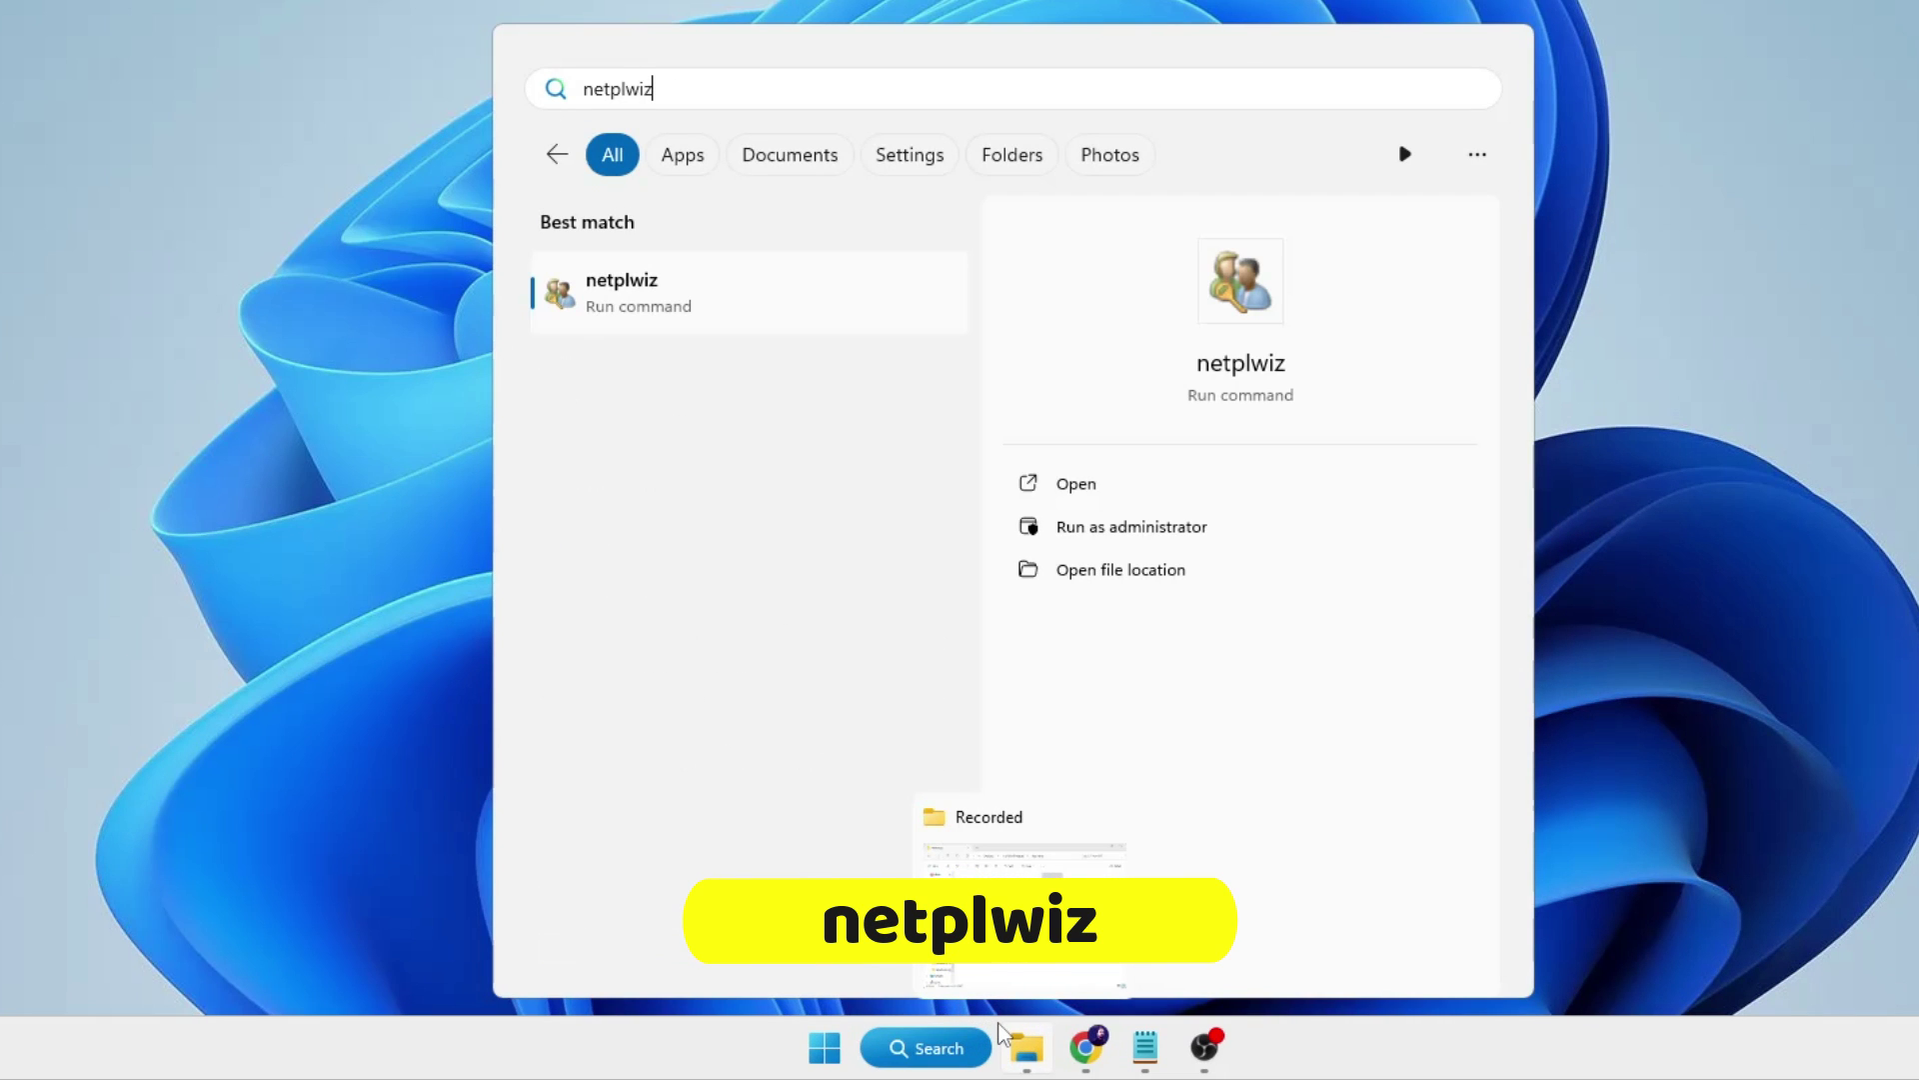
{"action": "key", "text": "Return"}
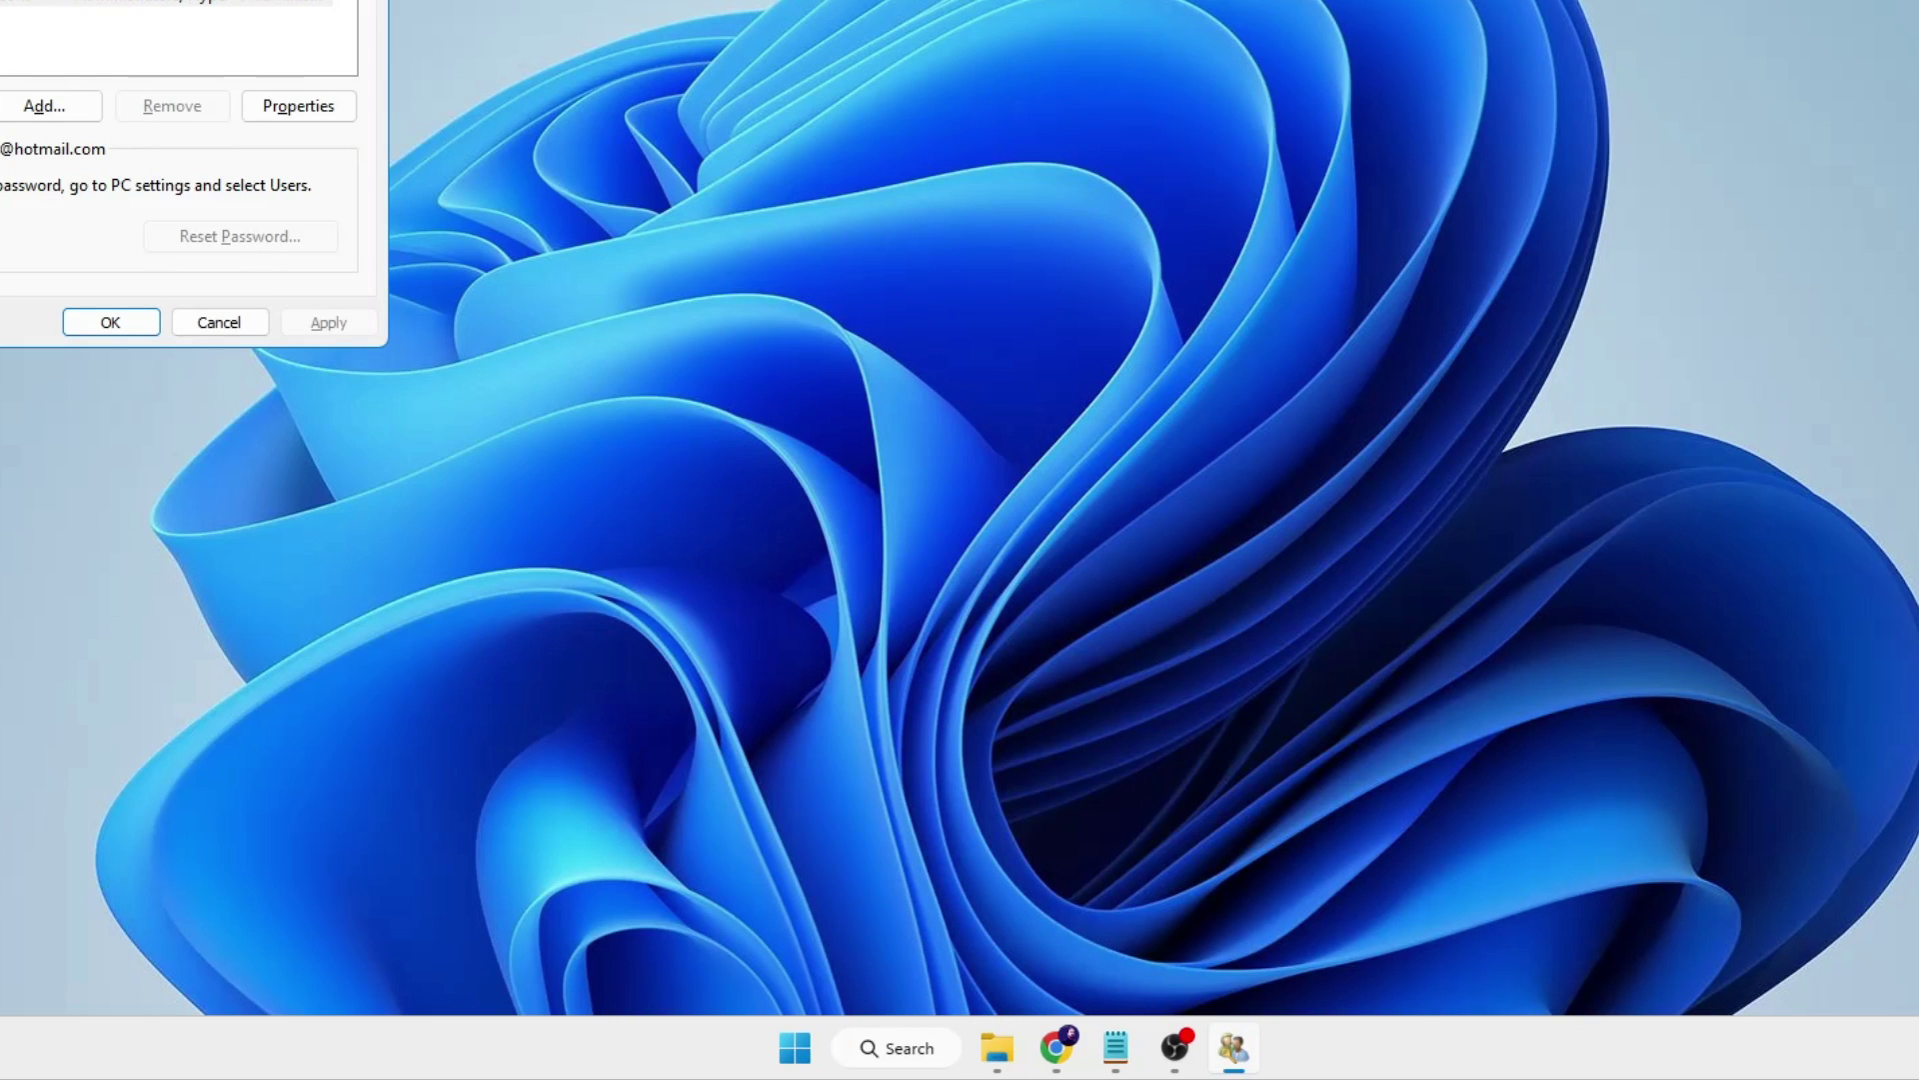
{"action": "left_click_drag", "start_coordinate": [180, 5], "coordinate": [880, 30]}
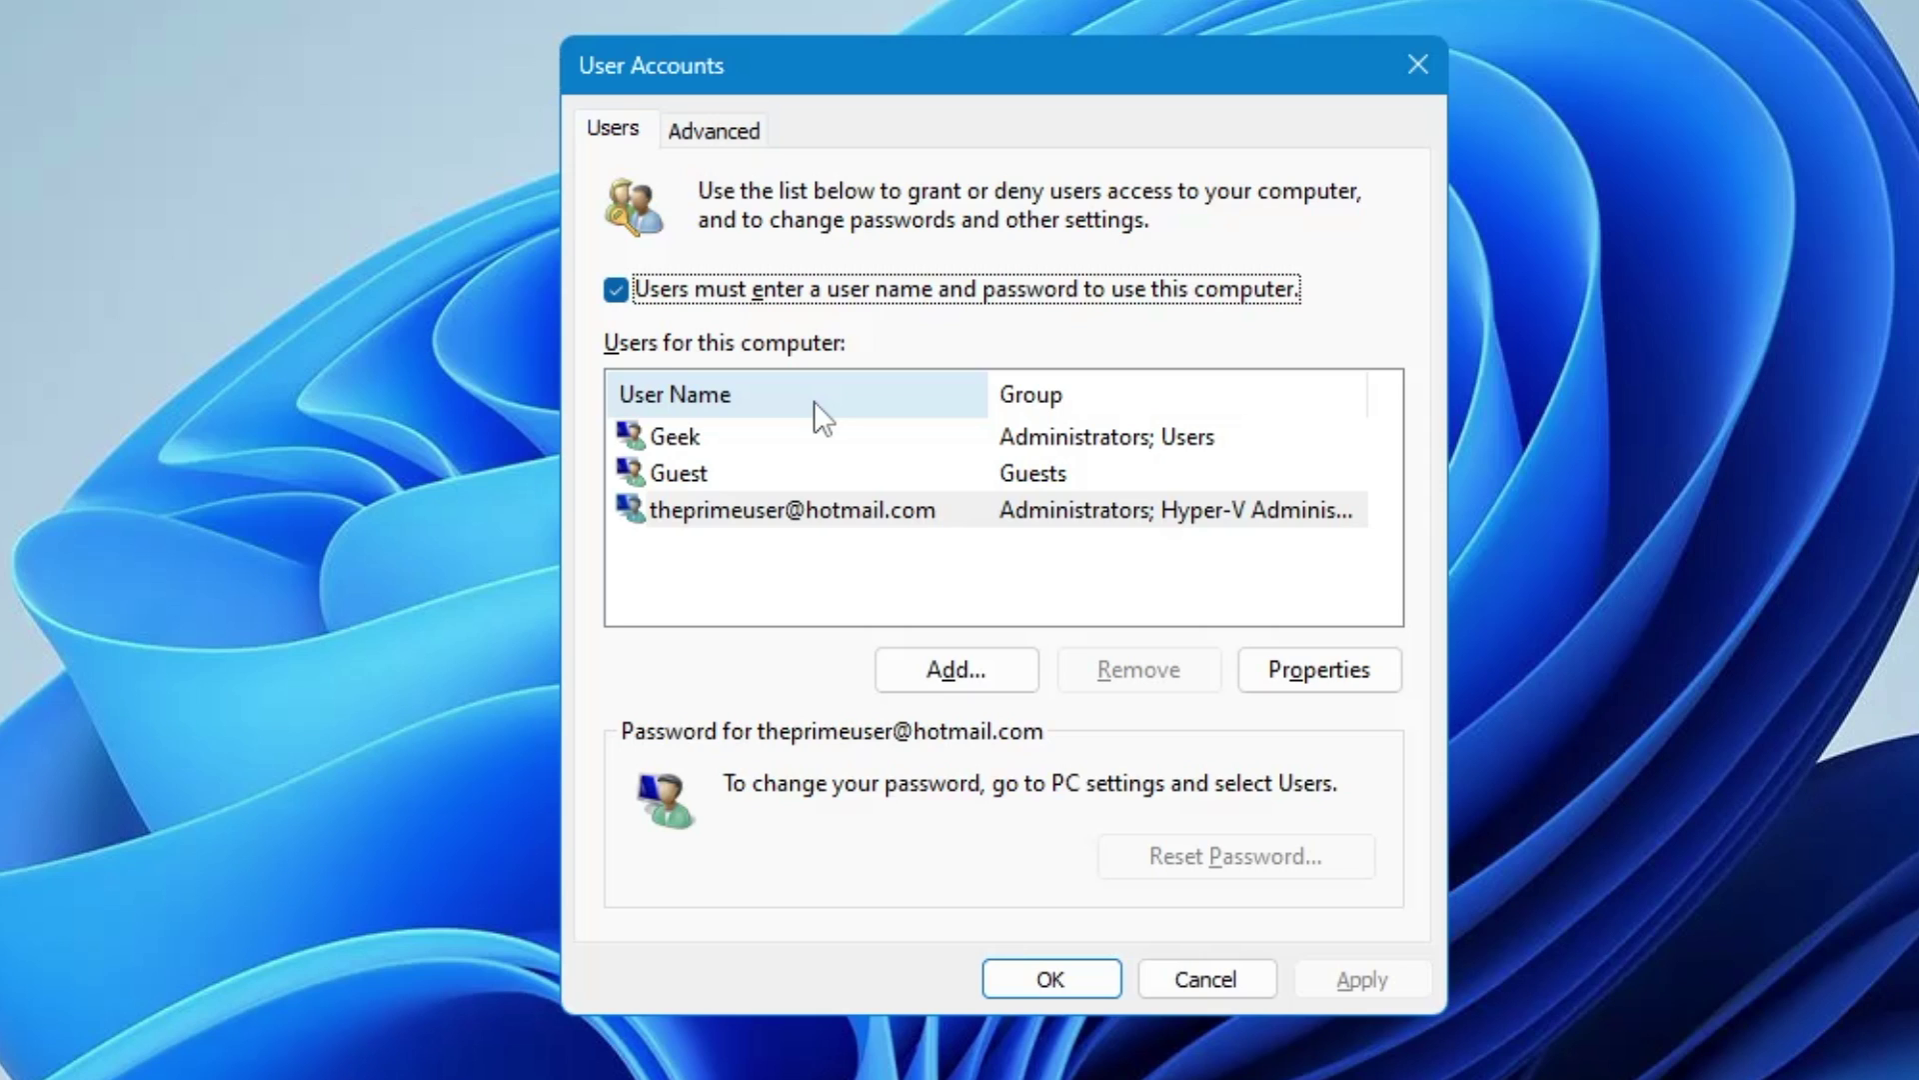
Check the computer's user accounts for suspicious entries, select the Geek account, and close the User Accounts window.
{"action": "left_click", "coordinate": [746, 472]}
{"action": "left_click", "coordinate": [718, 439]}
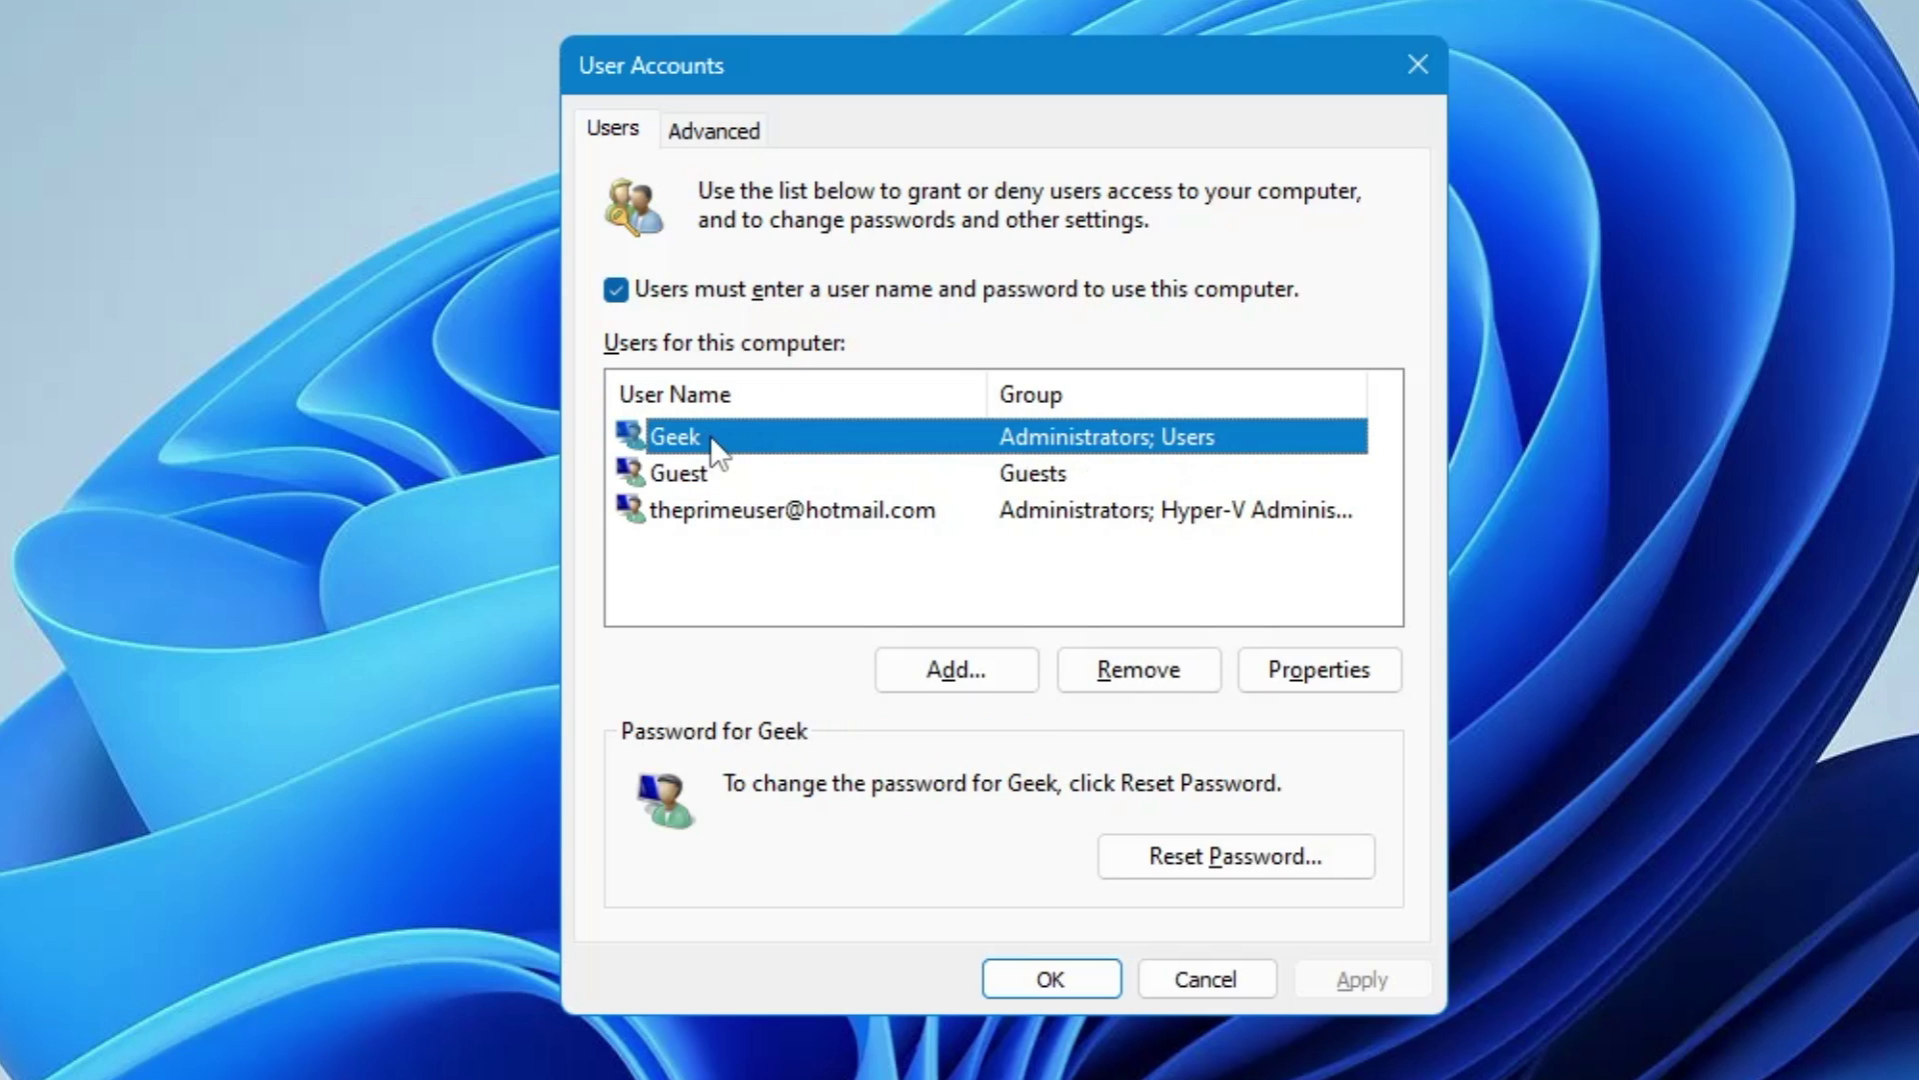
{"action": "left_click", "coordinate": [704, 515]}
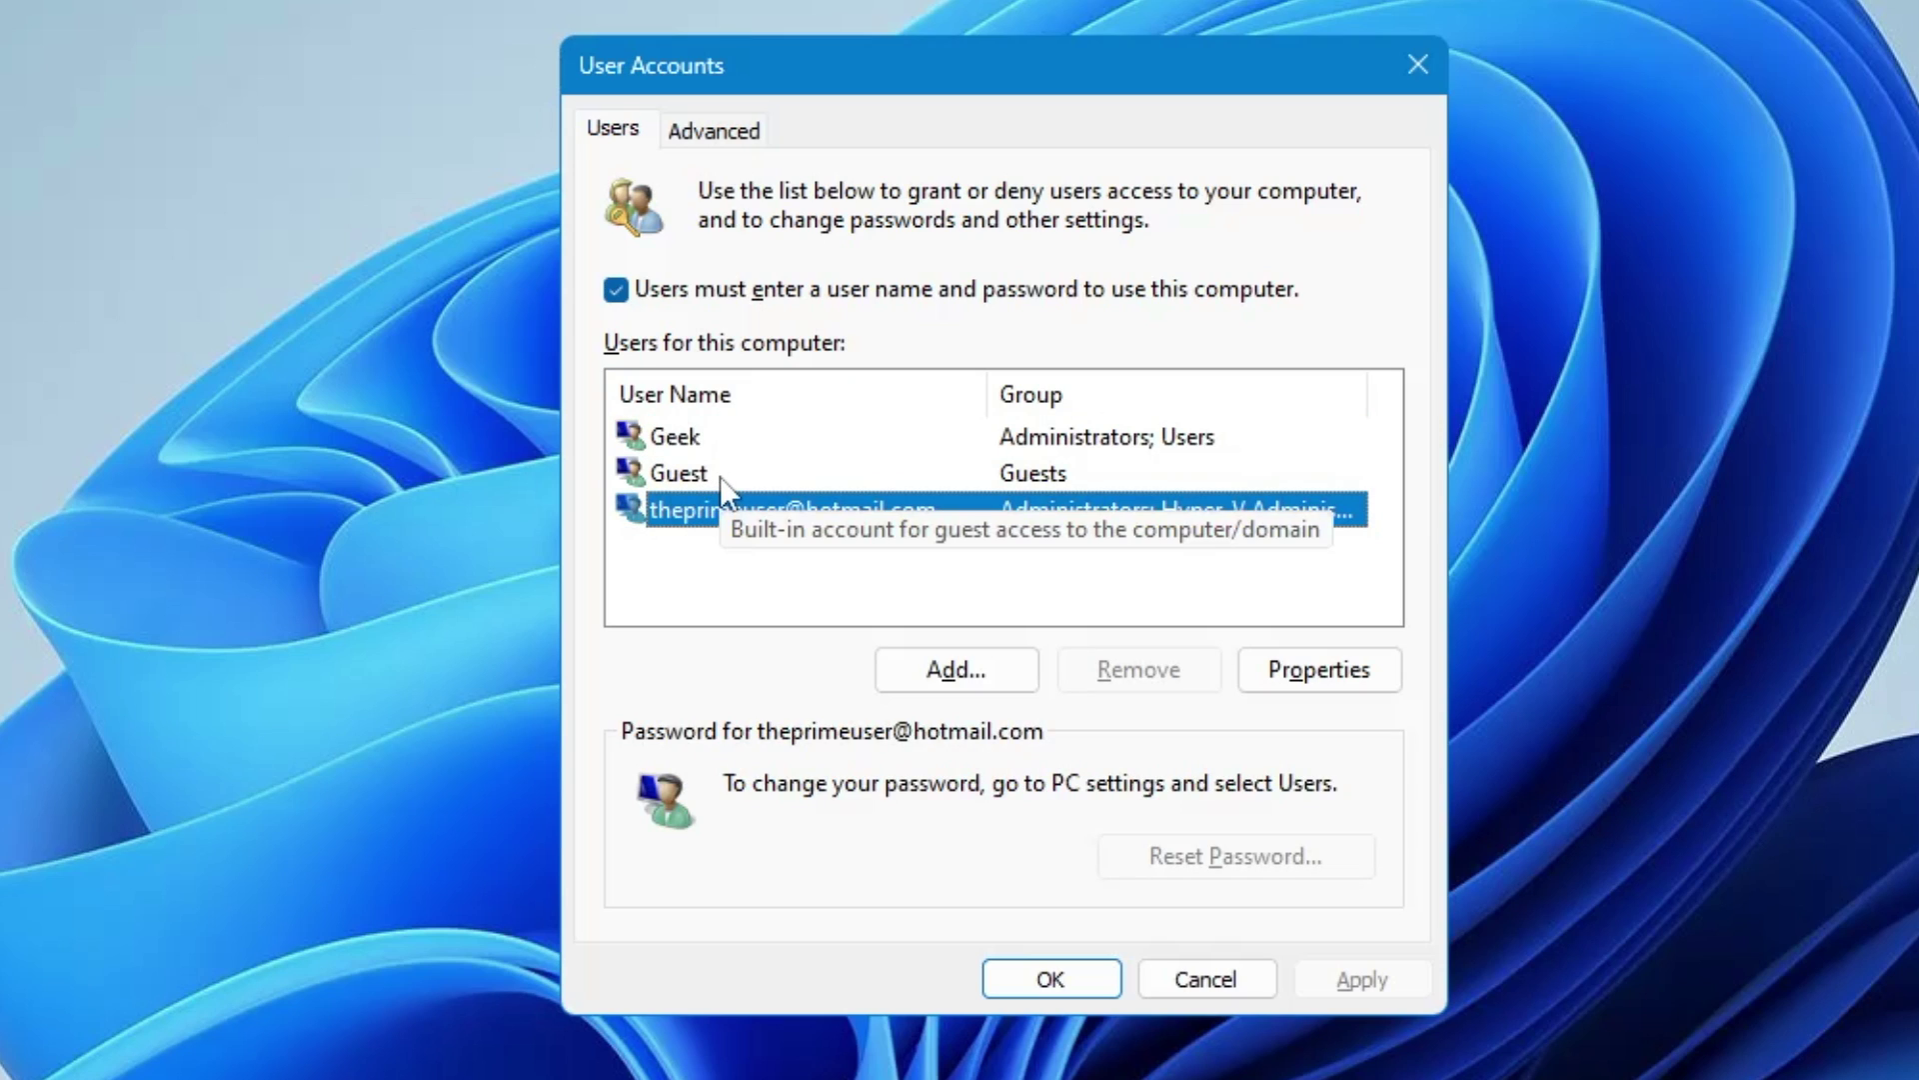
{"action": "left_click", "coordinate": [681, 438]}
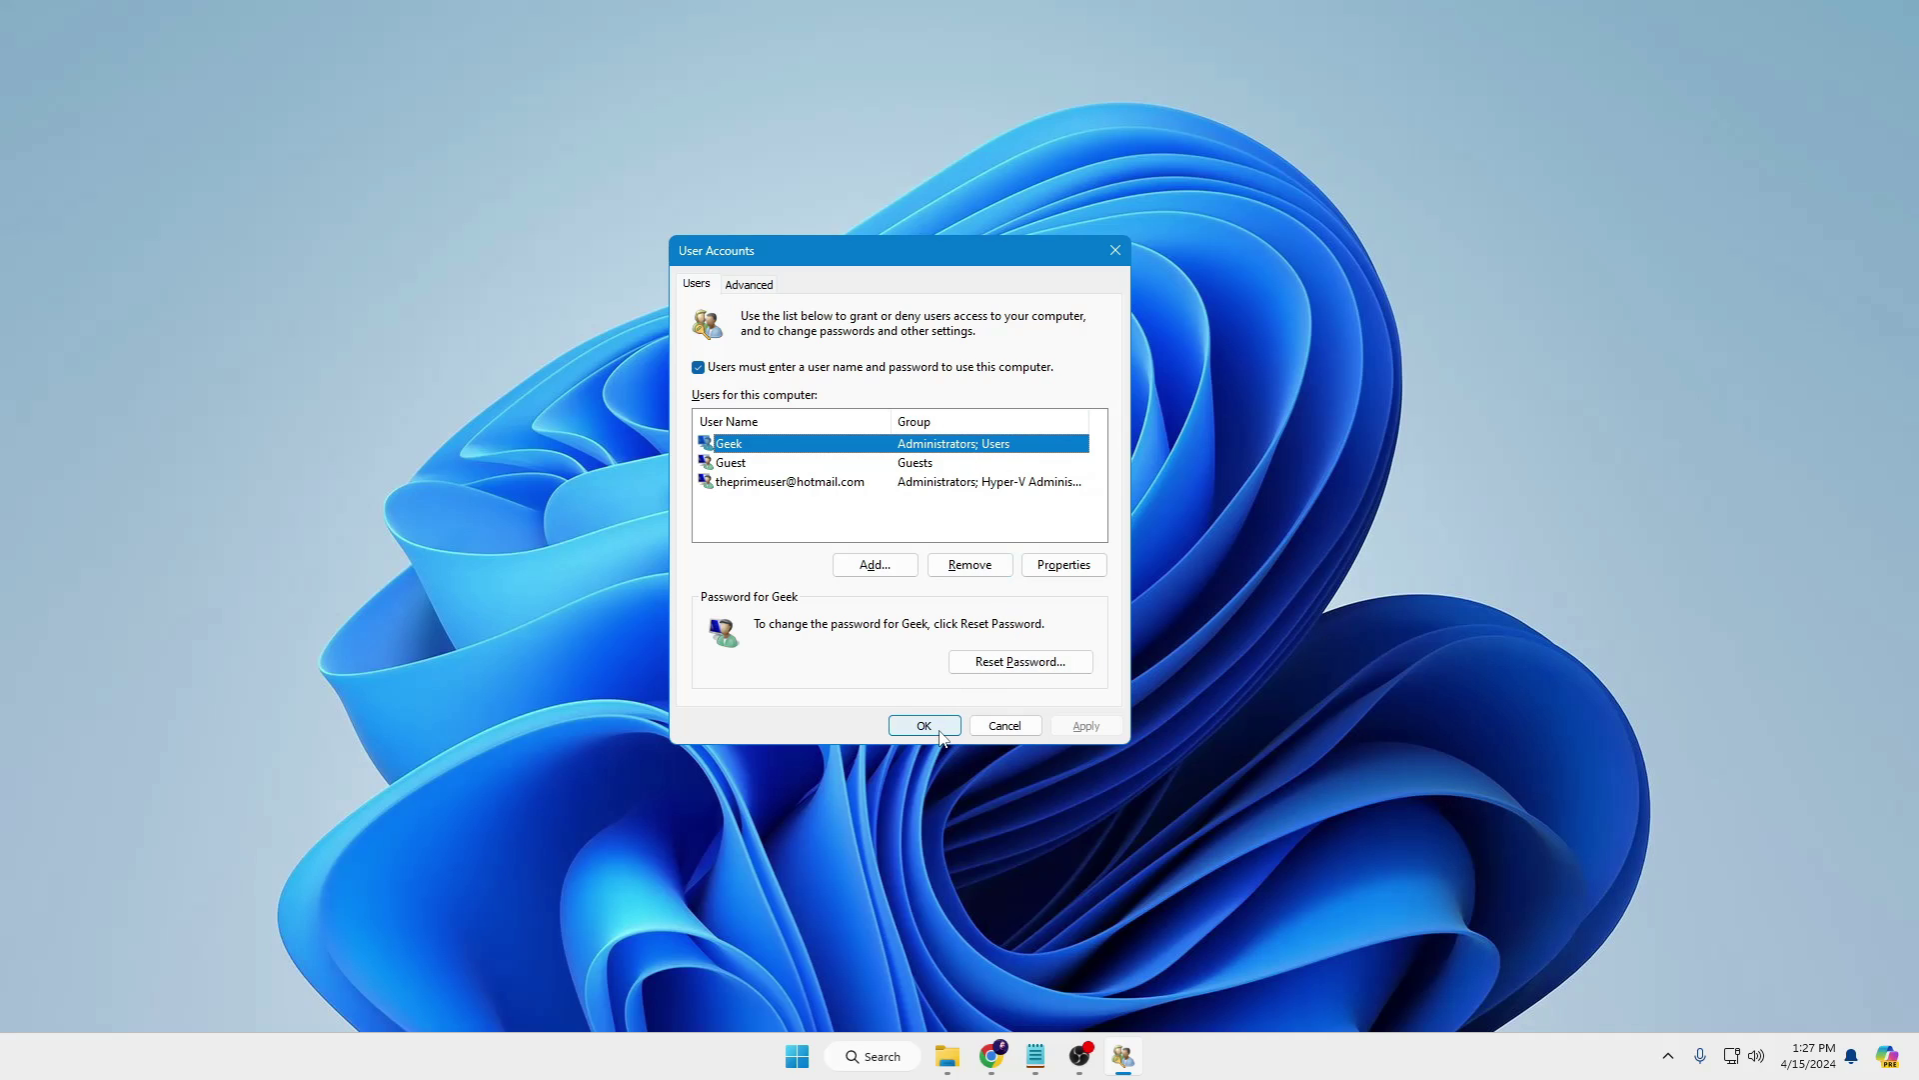
{"action": "left_click", "coordinate": [1076, 987]}
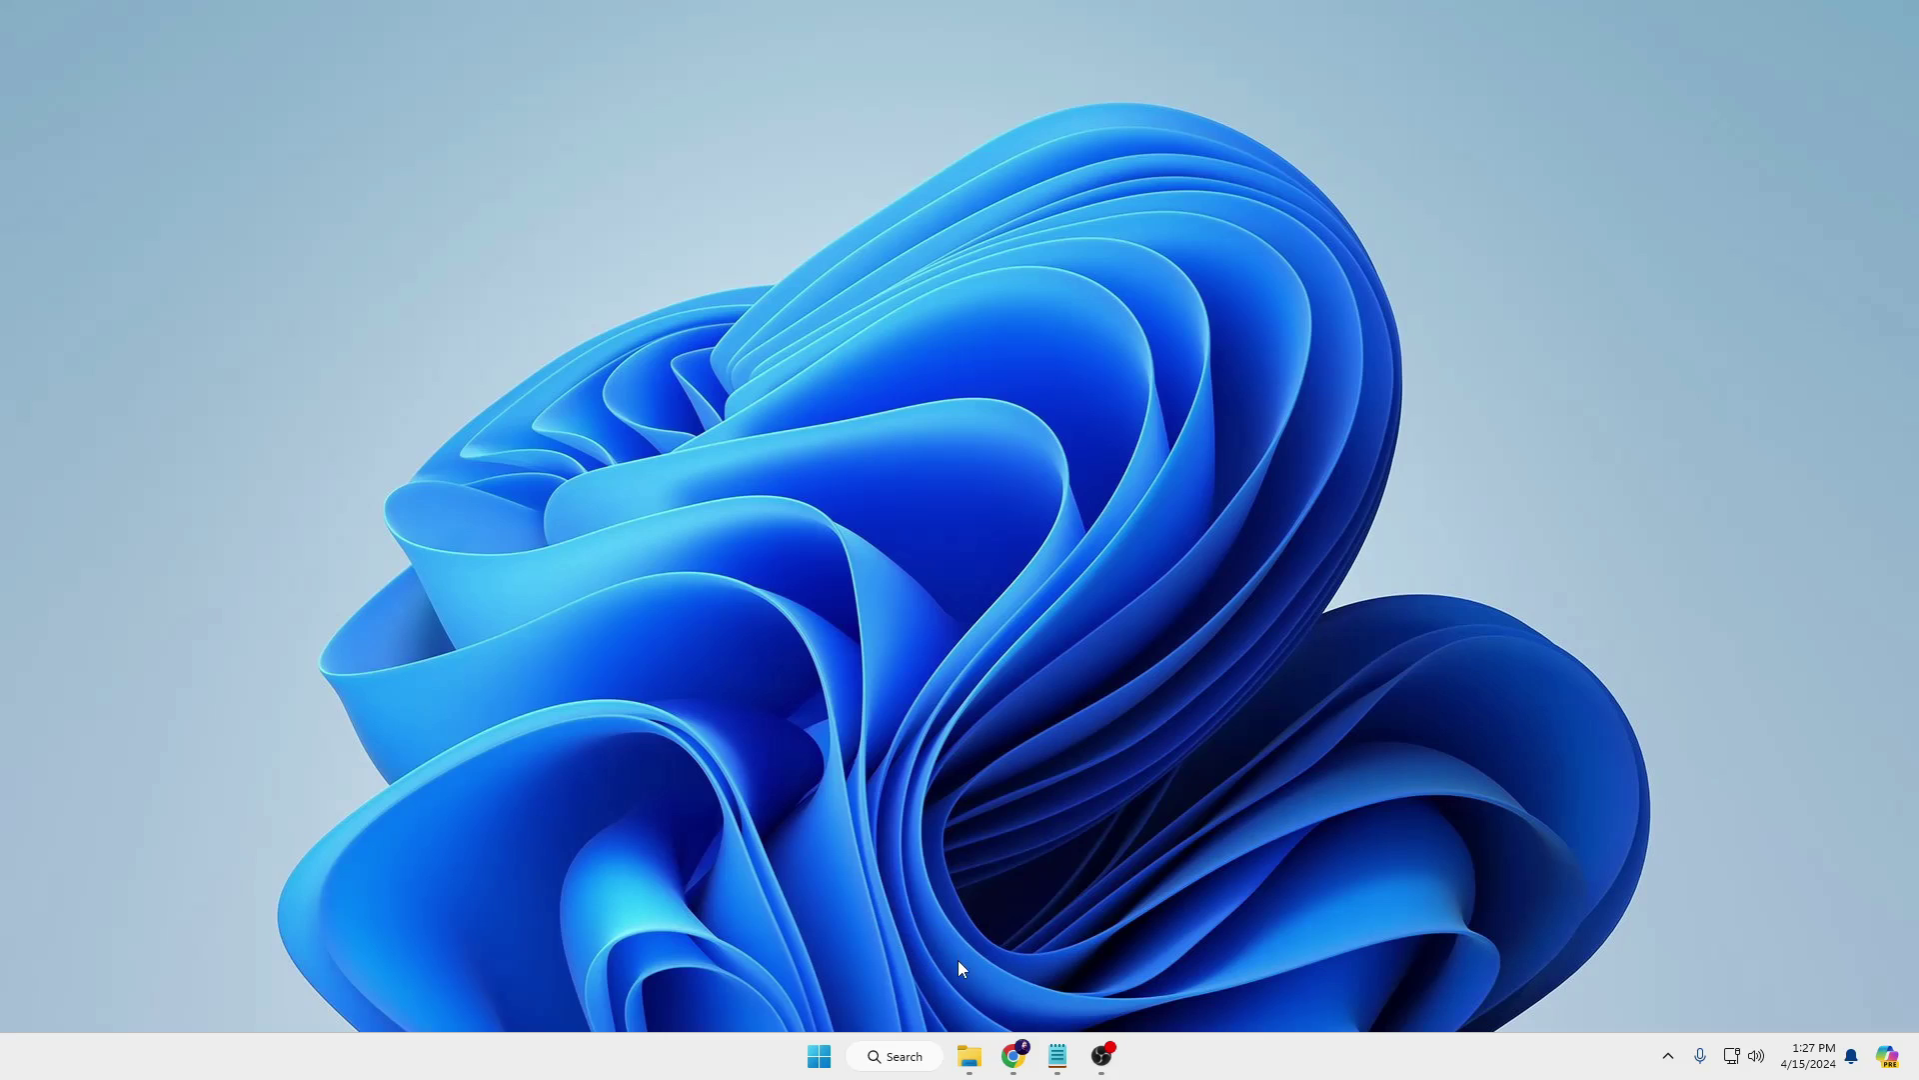
Run appwiz.cpl from Windows search to open the list of installed programs.
{"action": "left_click", "coordinate": [915, 1057]}
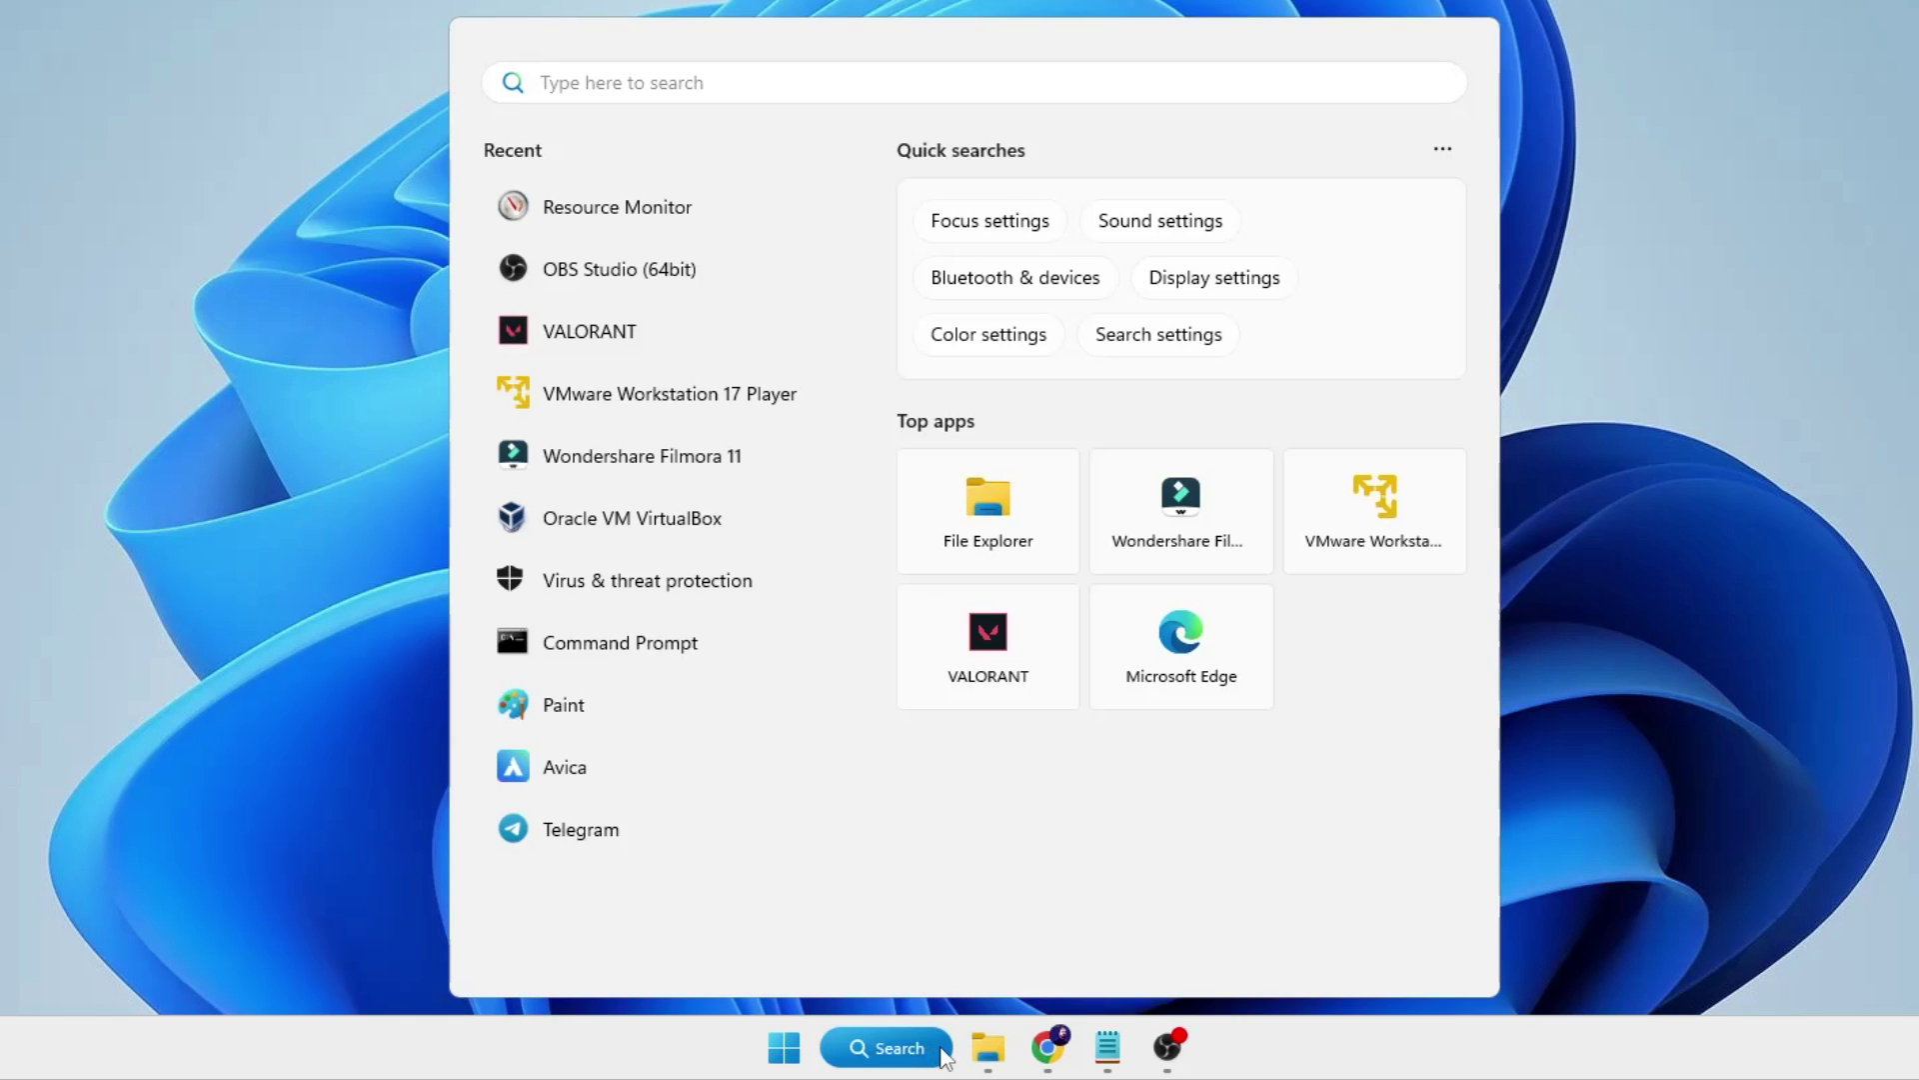
{"action": "type", "text": "appwiz"}
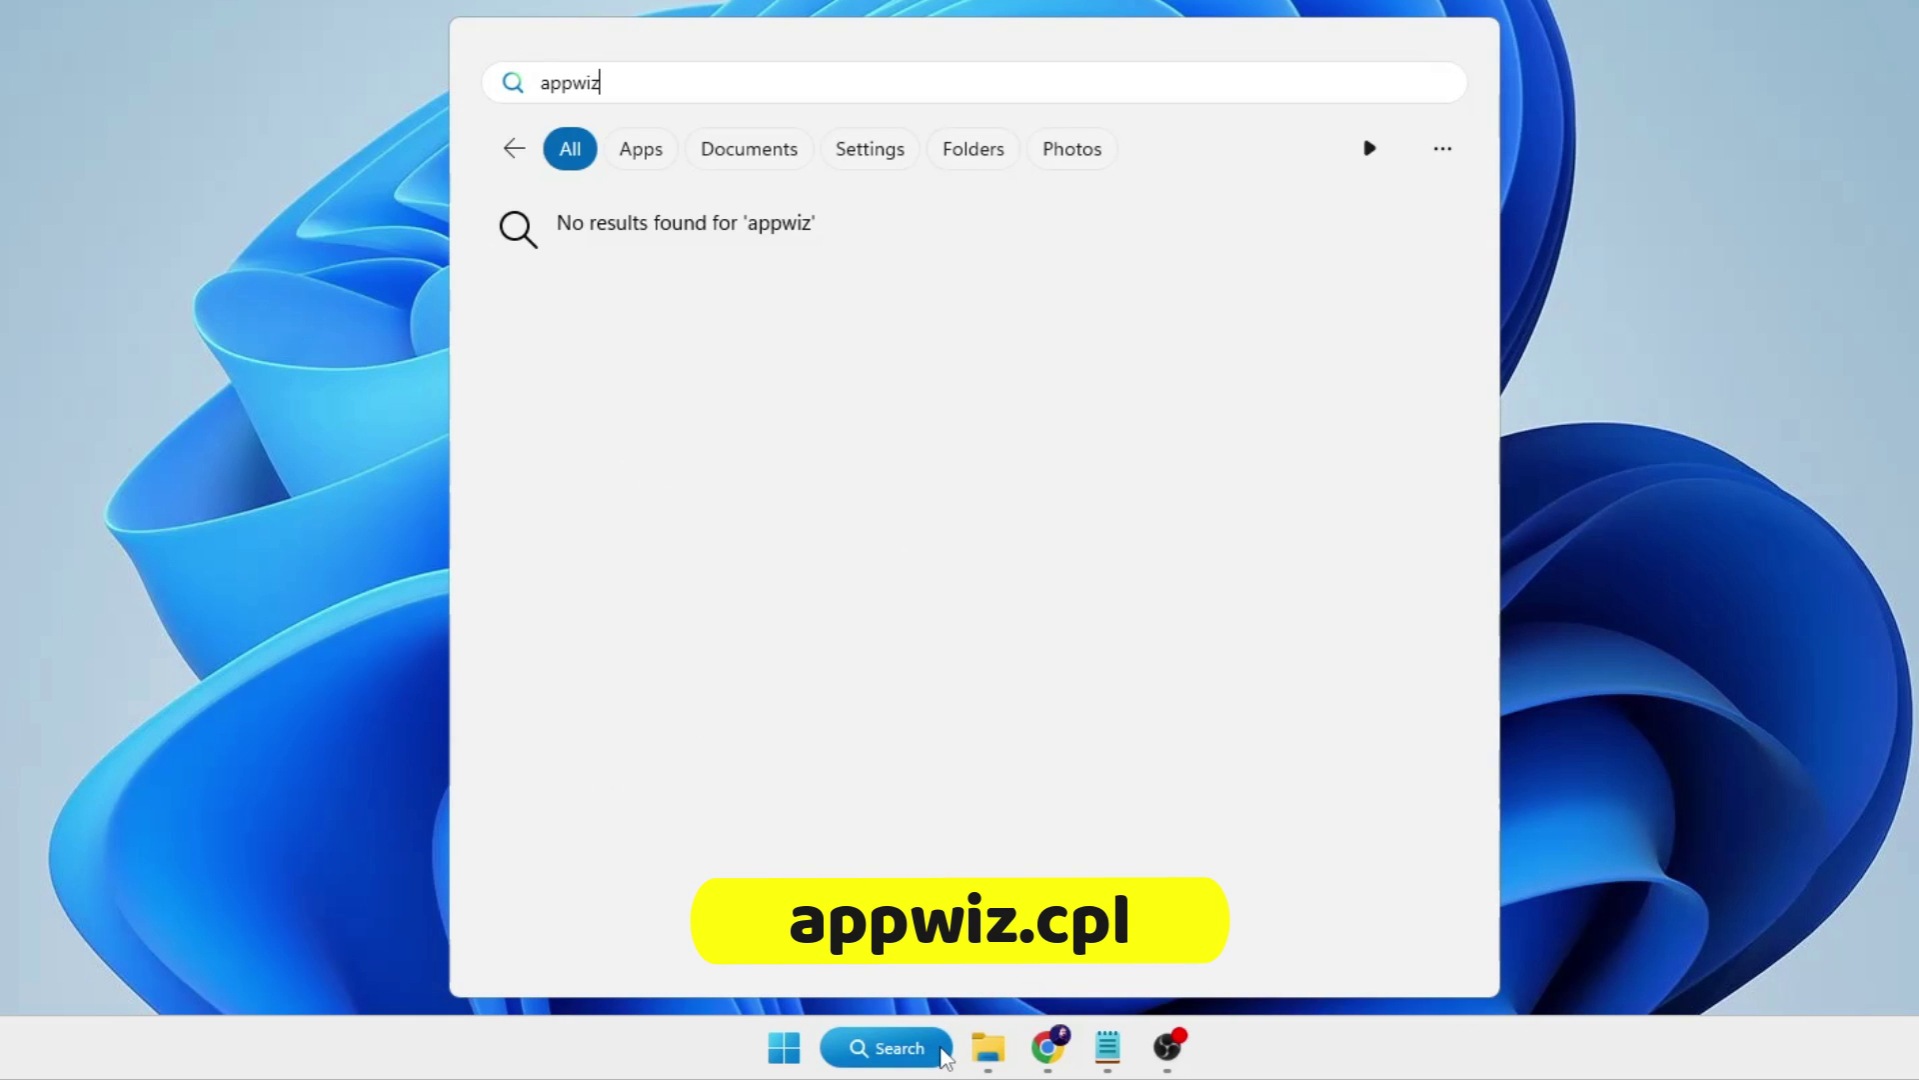
{"action": "type", "text": ".cpl"}
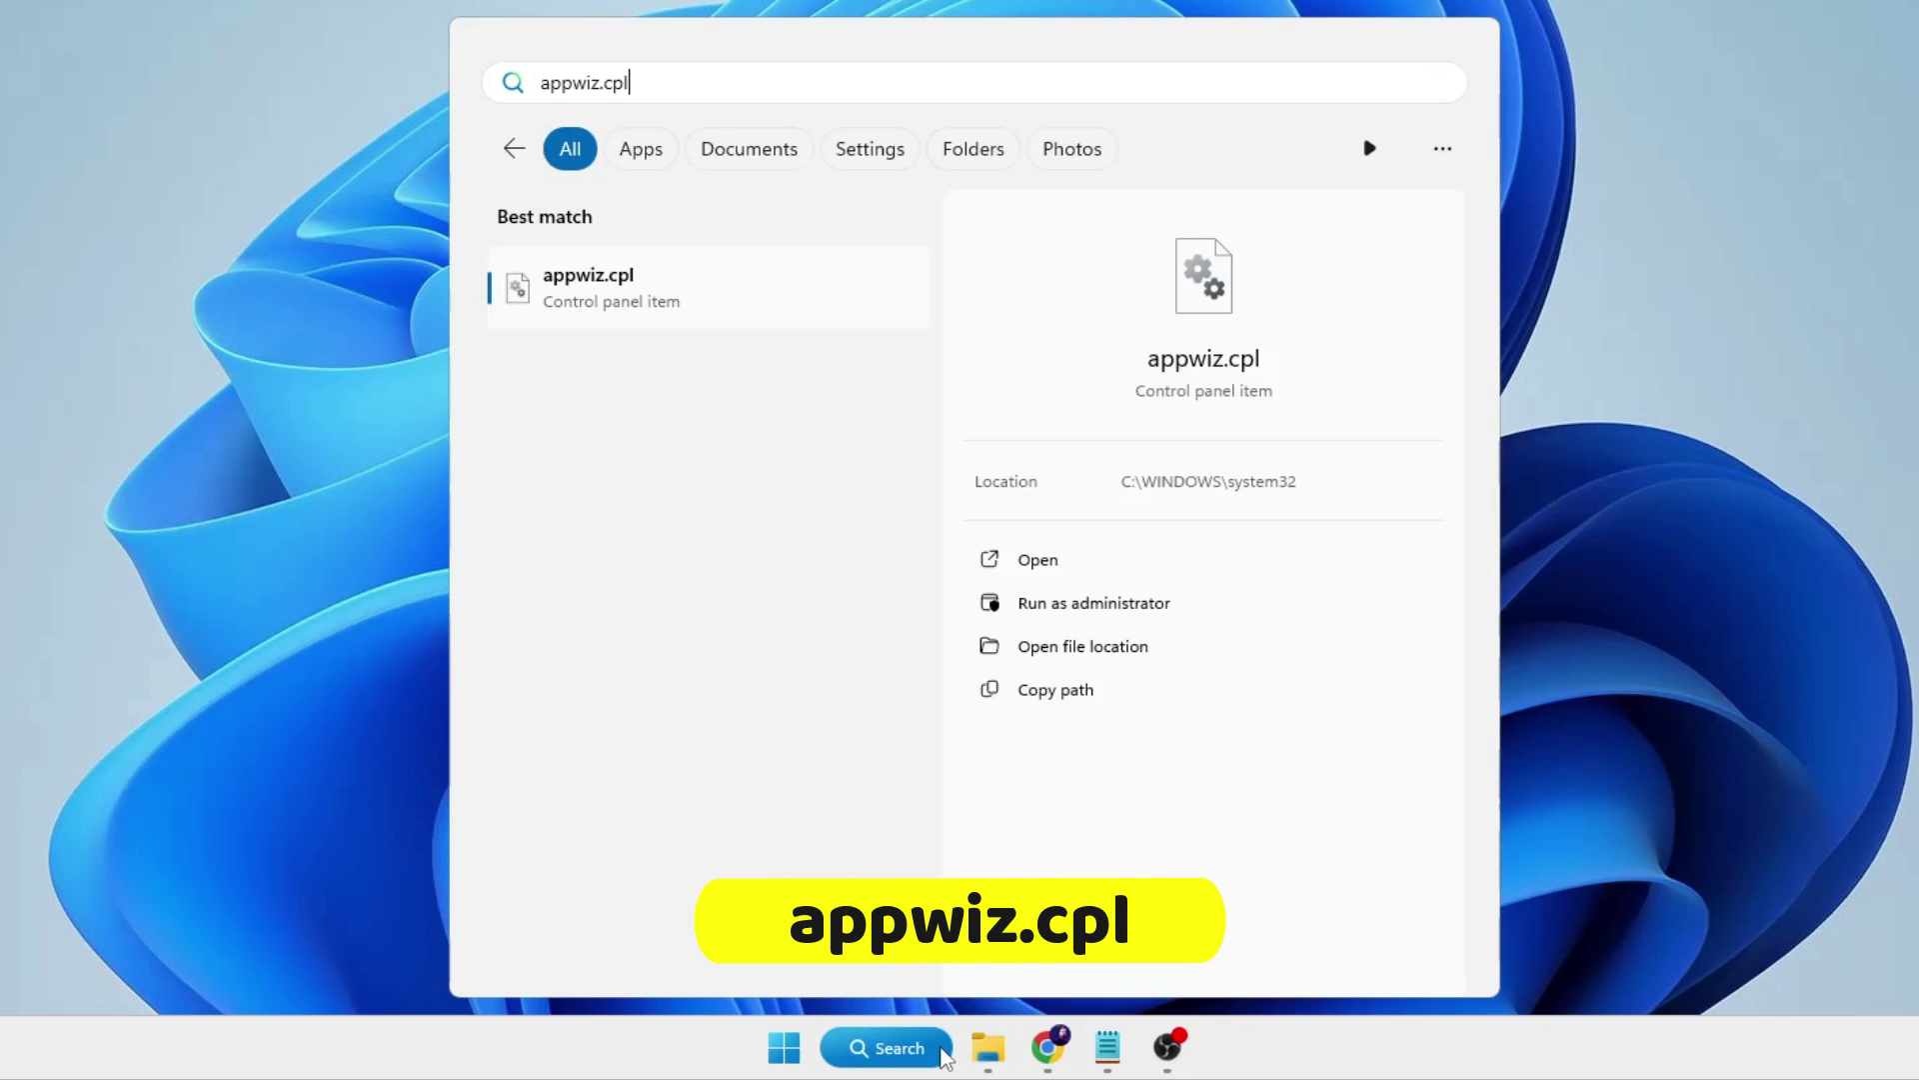
{"action": "key", "text": "Return"}
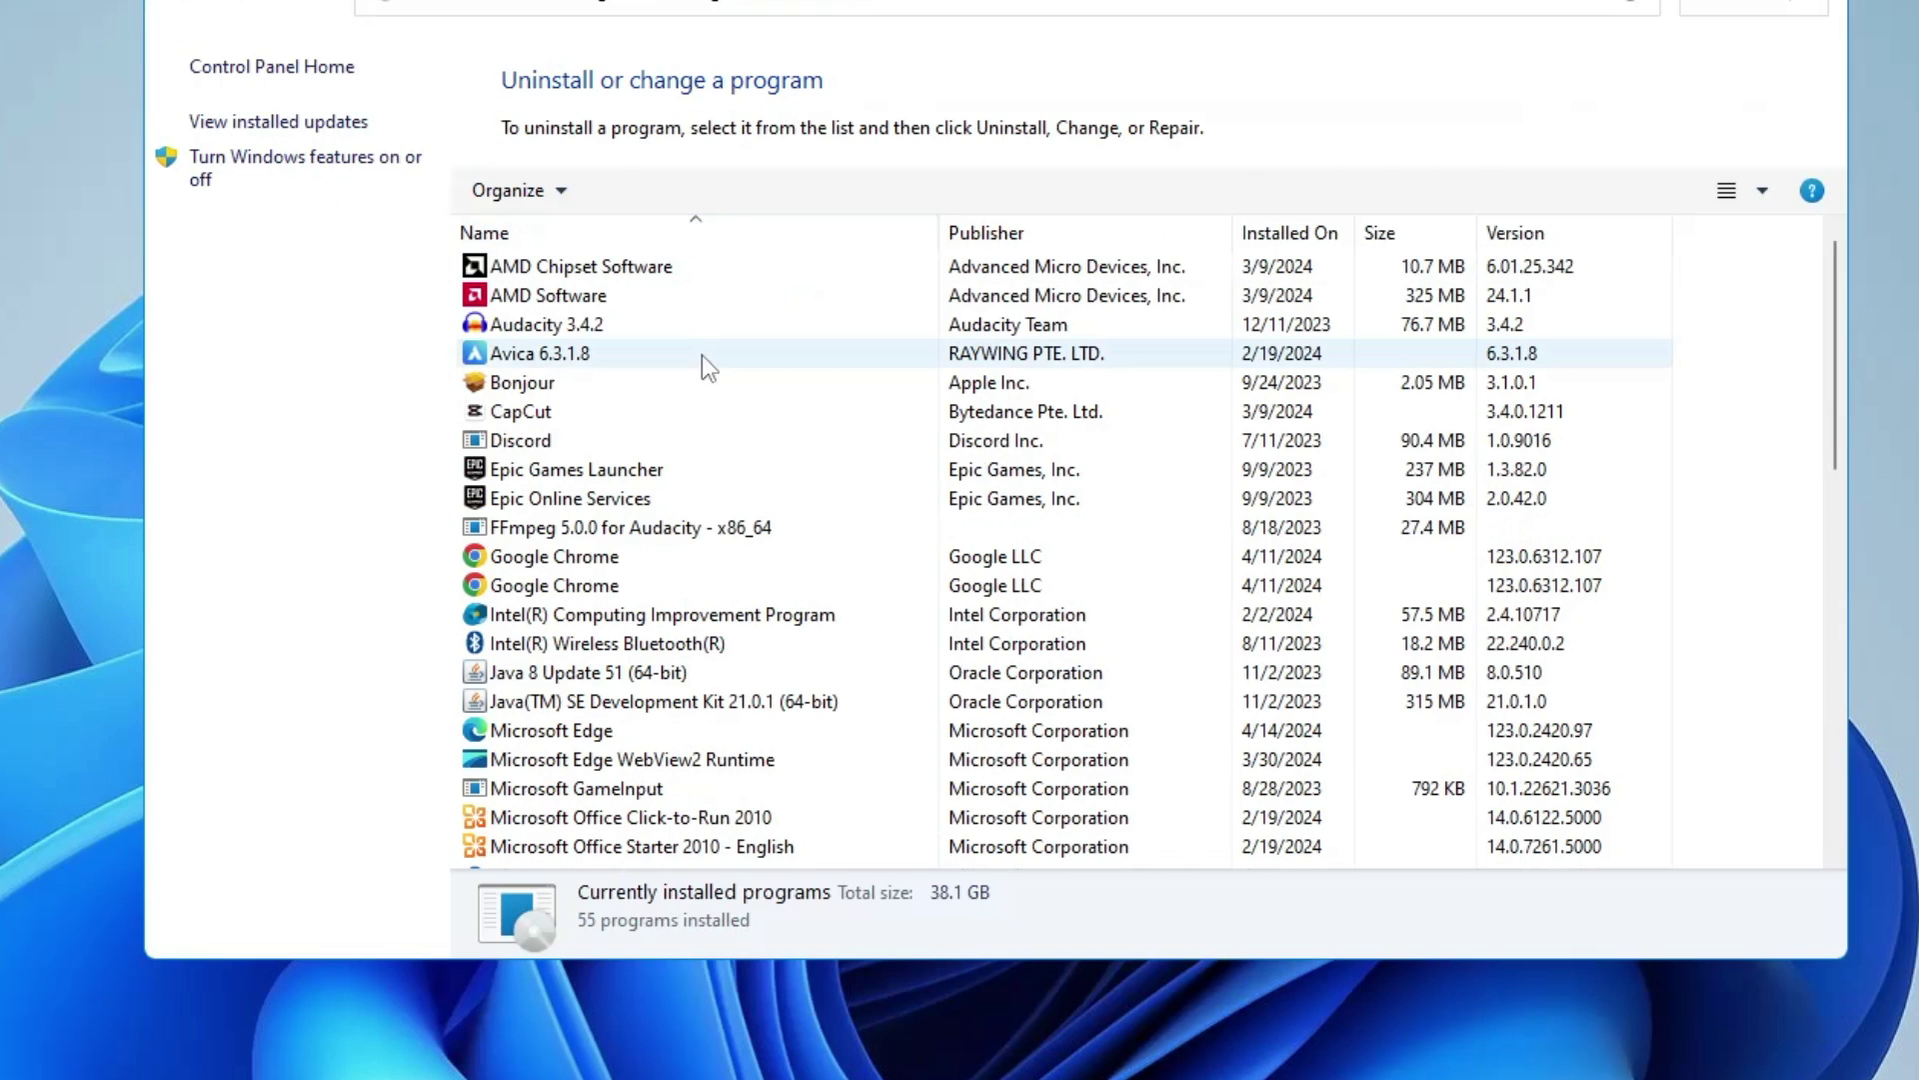
Check the installed programs for suspicious software and show the uninstall option for Avica 6.3.1.8.
{"action": "left_click", "coordinate": [663, 473]}
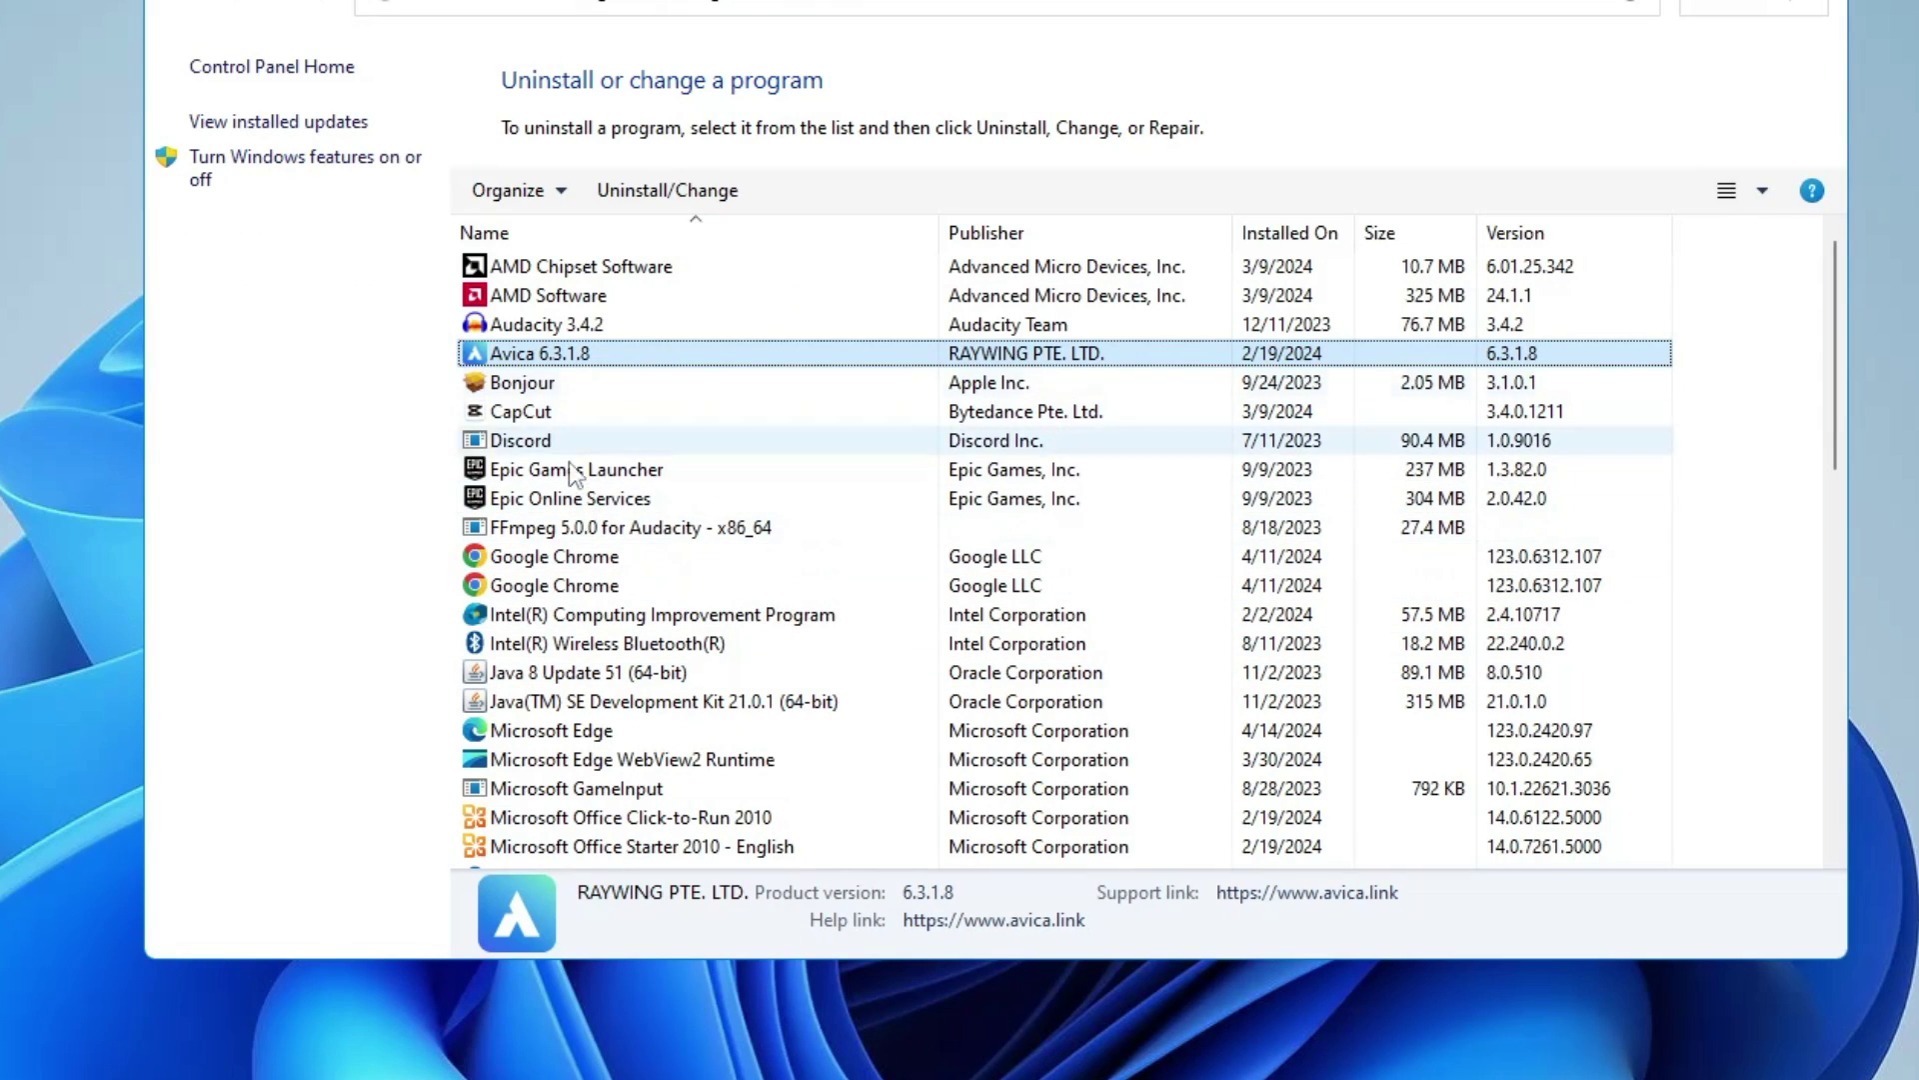
{"action": "left_click", "coordinate": [631, 446]}
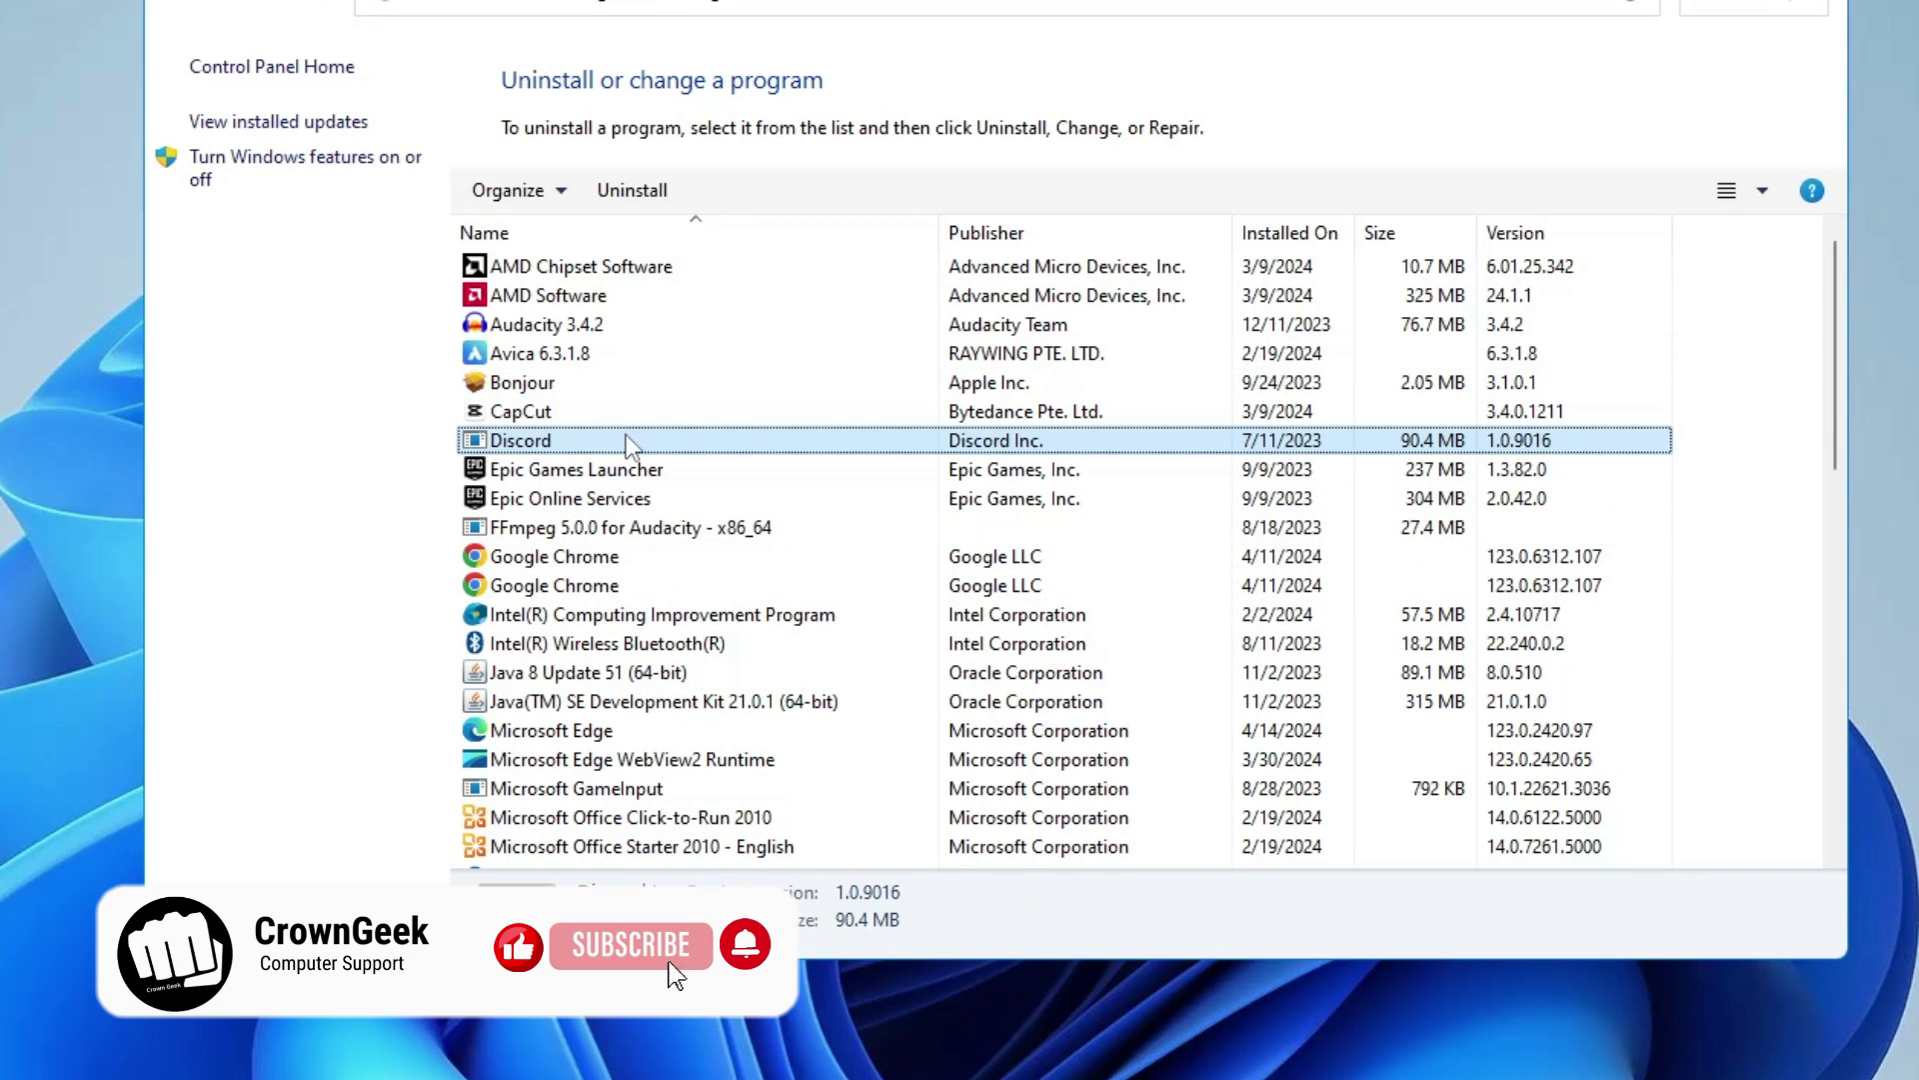
{"action": "left_click", "coordinate": [644, 355]}
{"action": "right_click", "coordinate": [640, 352]}
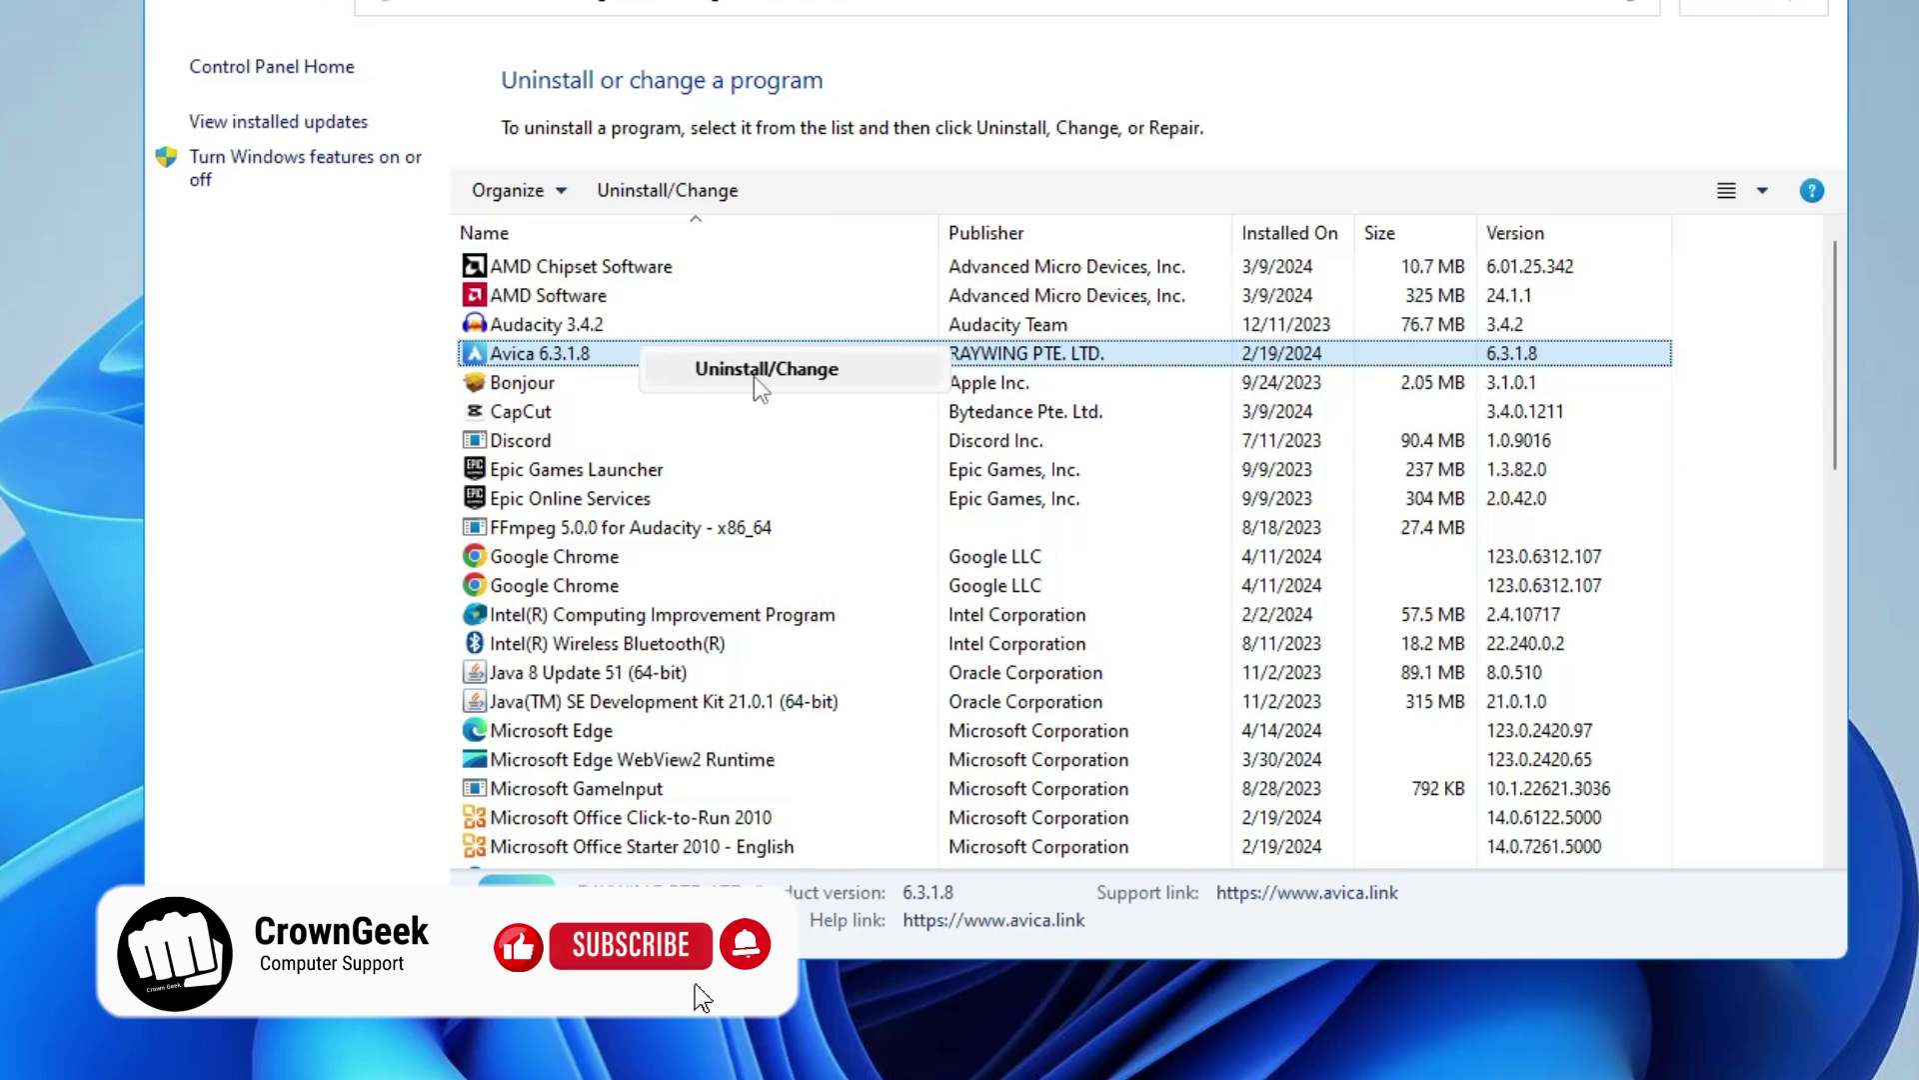
{"action": "left_click", "coordinate": [790, 207]}
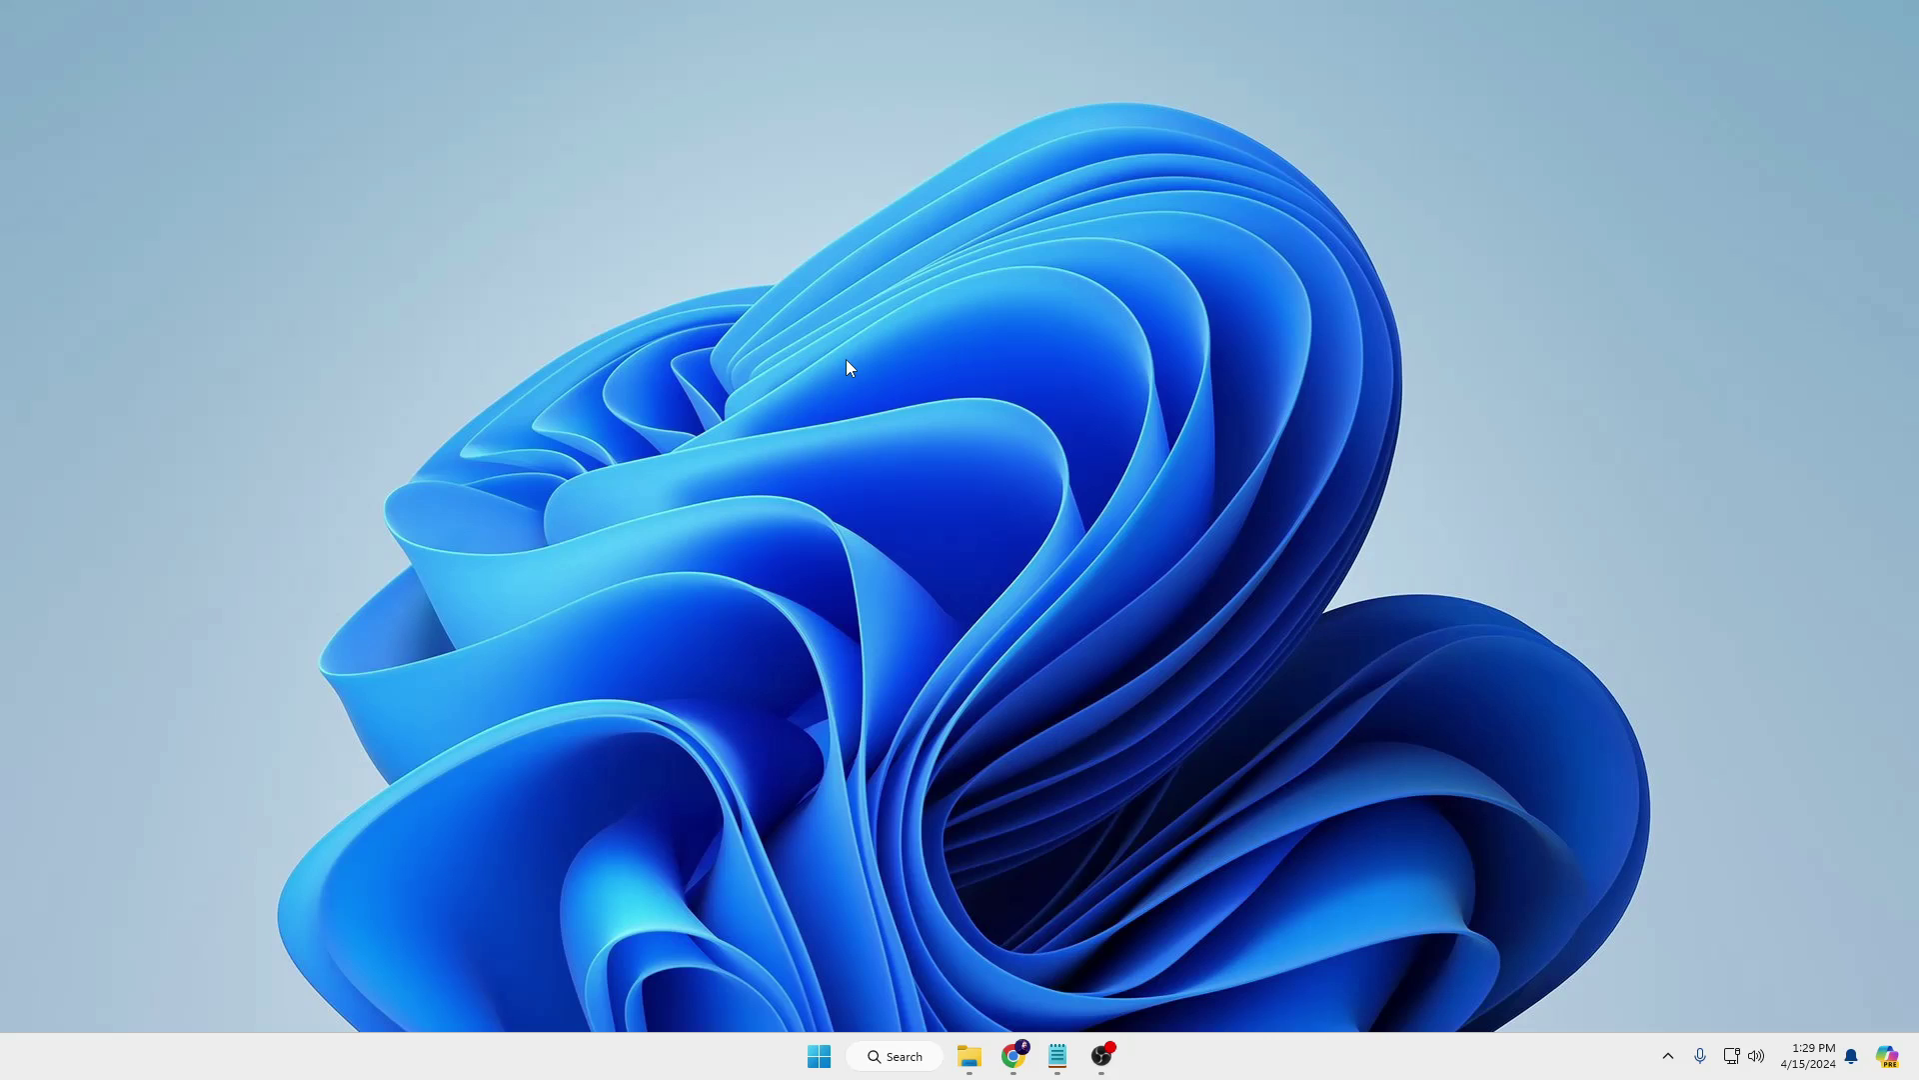
Switch to the Google Chrome window showing the Google home page and reposition it on the desktop.
{"action": "mouse_move", "coordinate": [1013, 1056]}
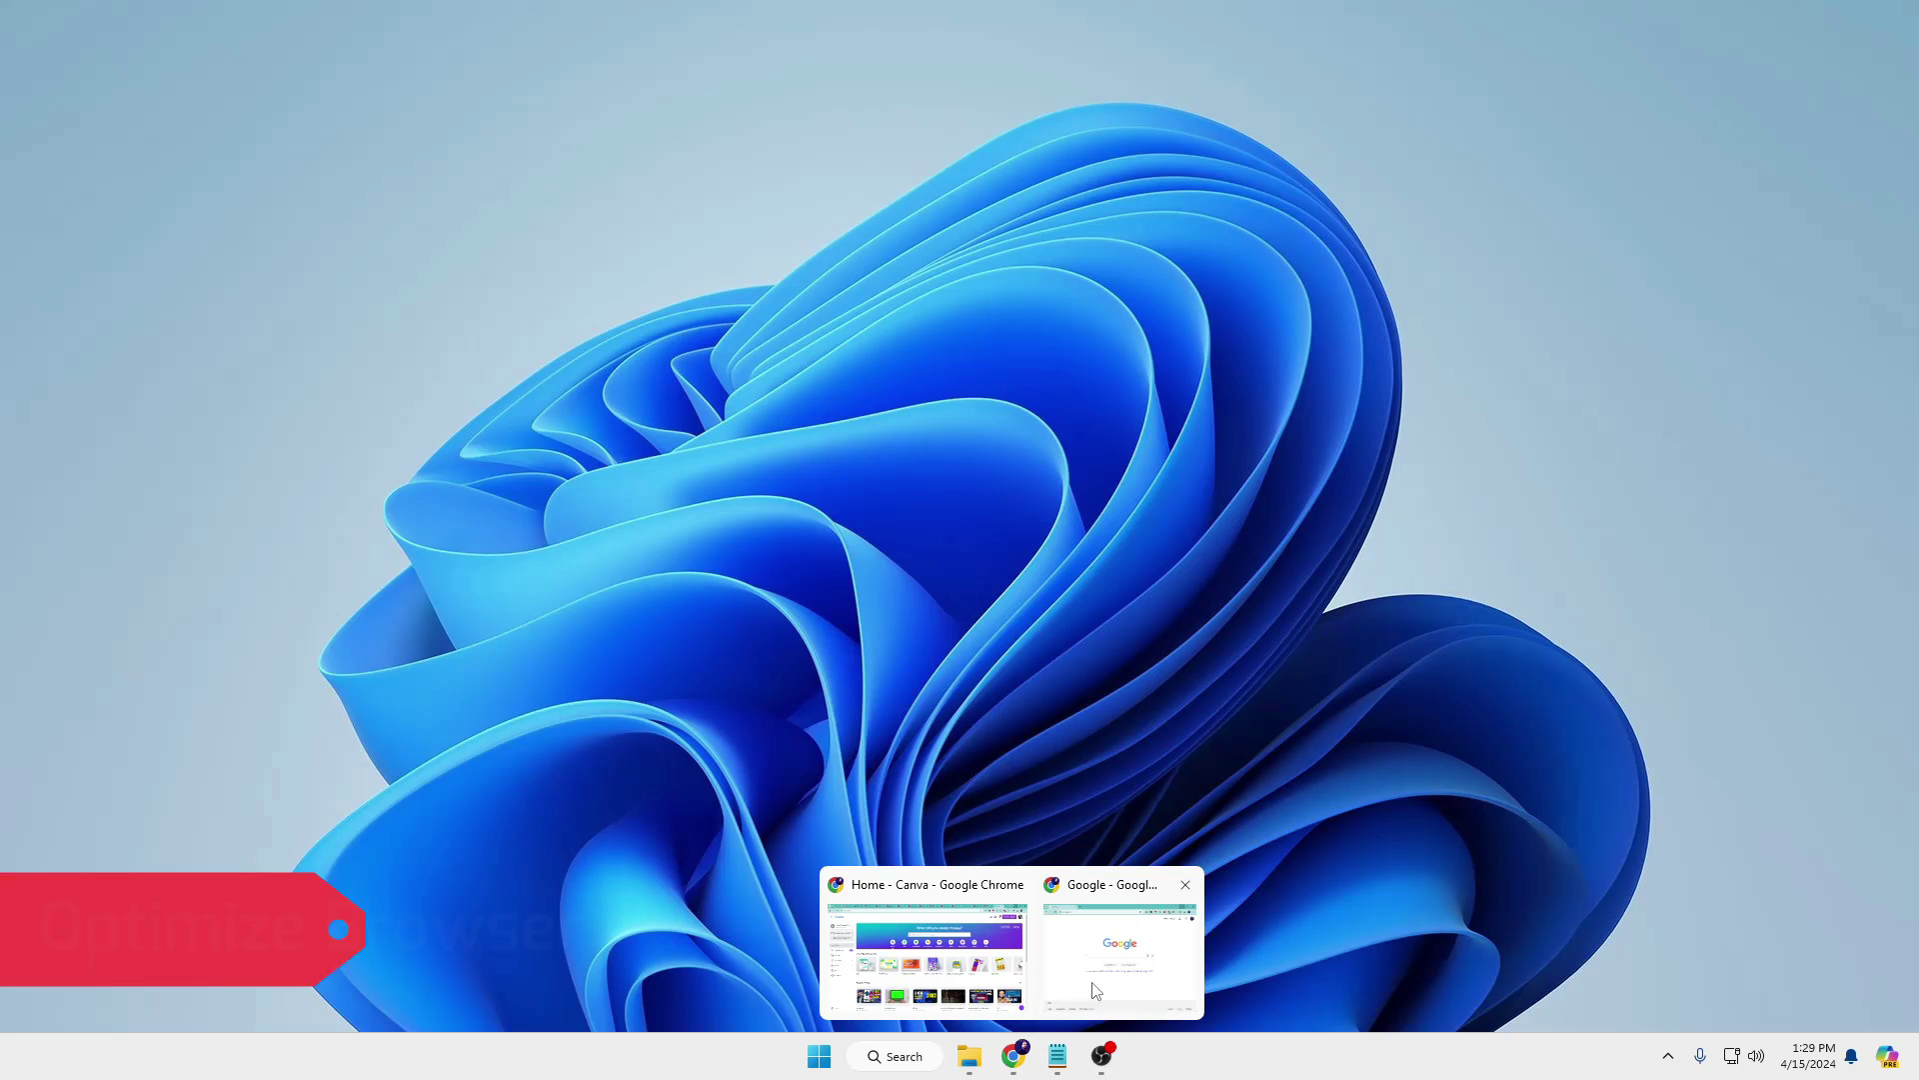
{"action": "left_click", "coordinate": [1093, 990]}
{"action": "left_click_drag", "start_coordinate": [1293, 134], "coordinate": [1017, 104]}
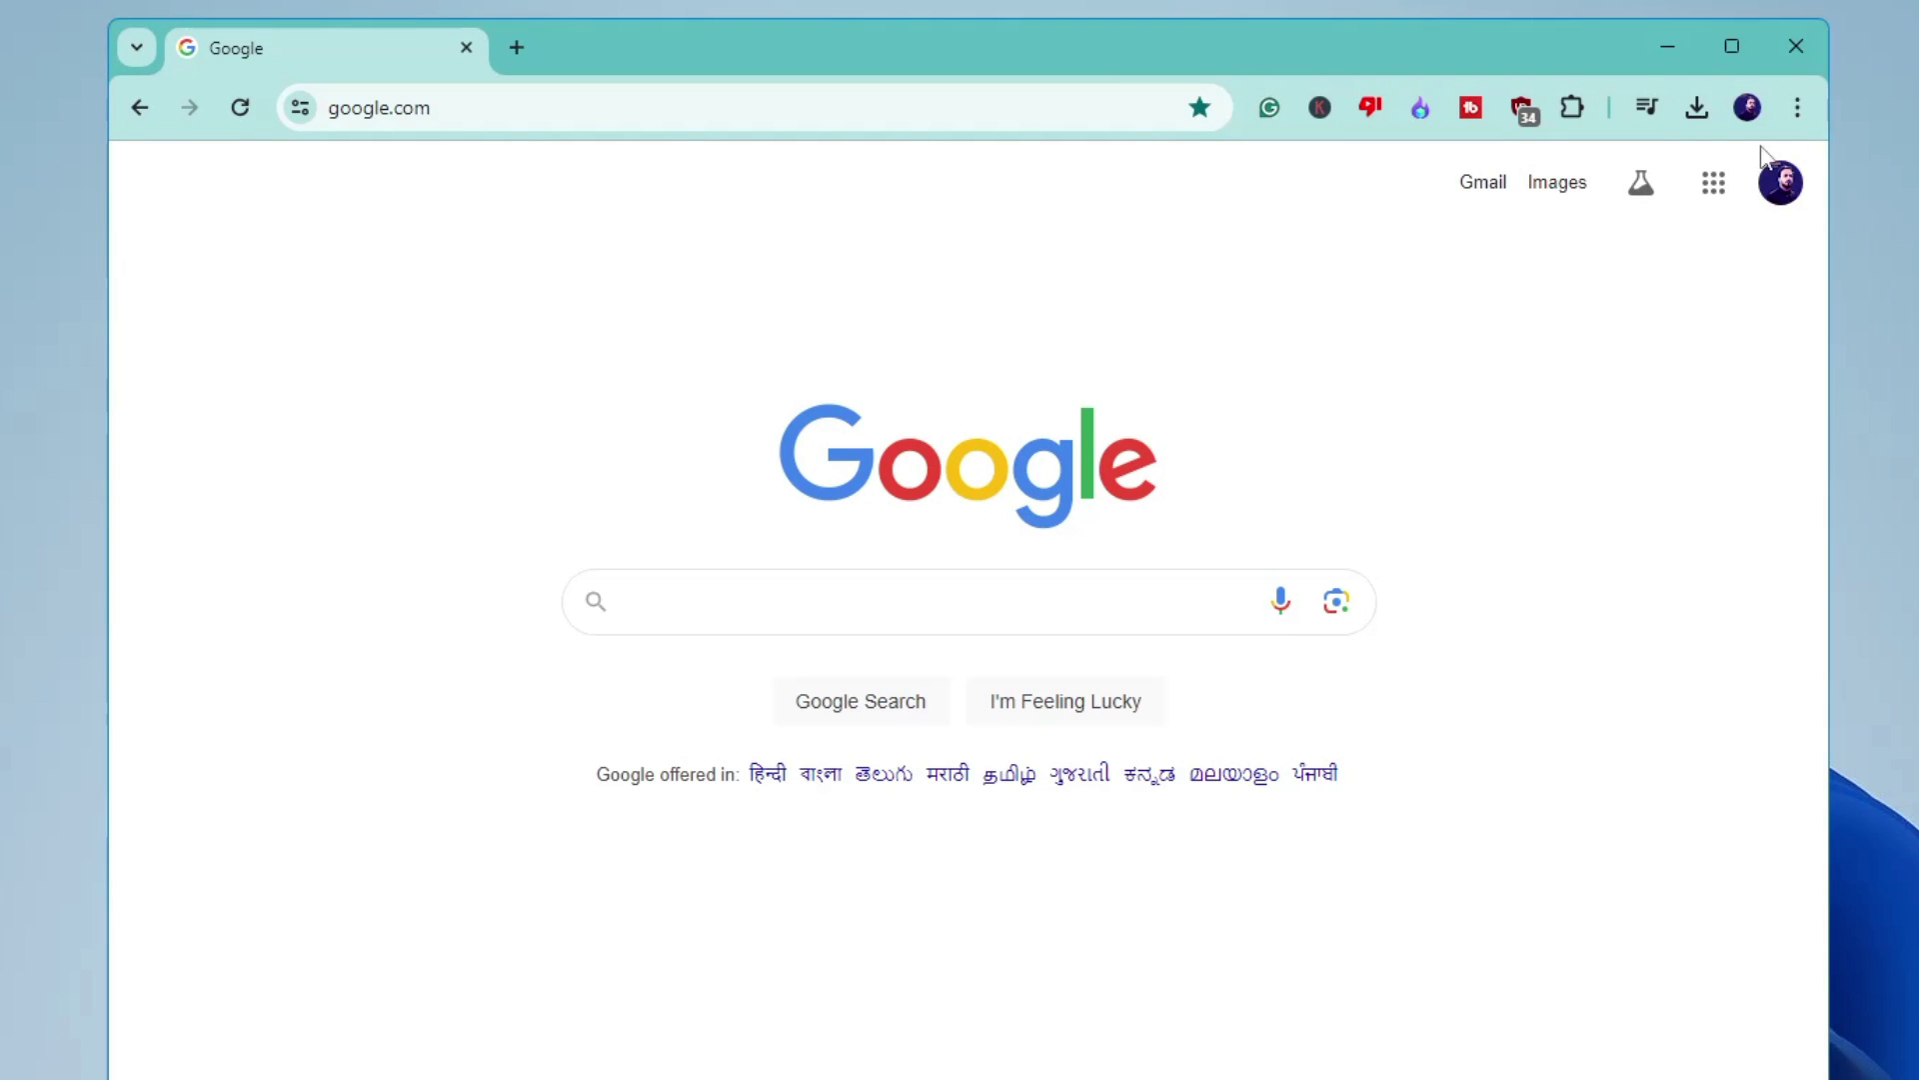
Open Chrome's extension management page and check the installed extensions for suspicious entries.
{"action": "left_click", "coordinate": [1800, 115]}
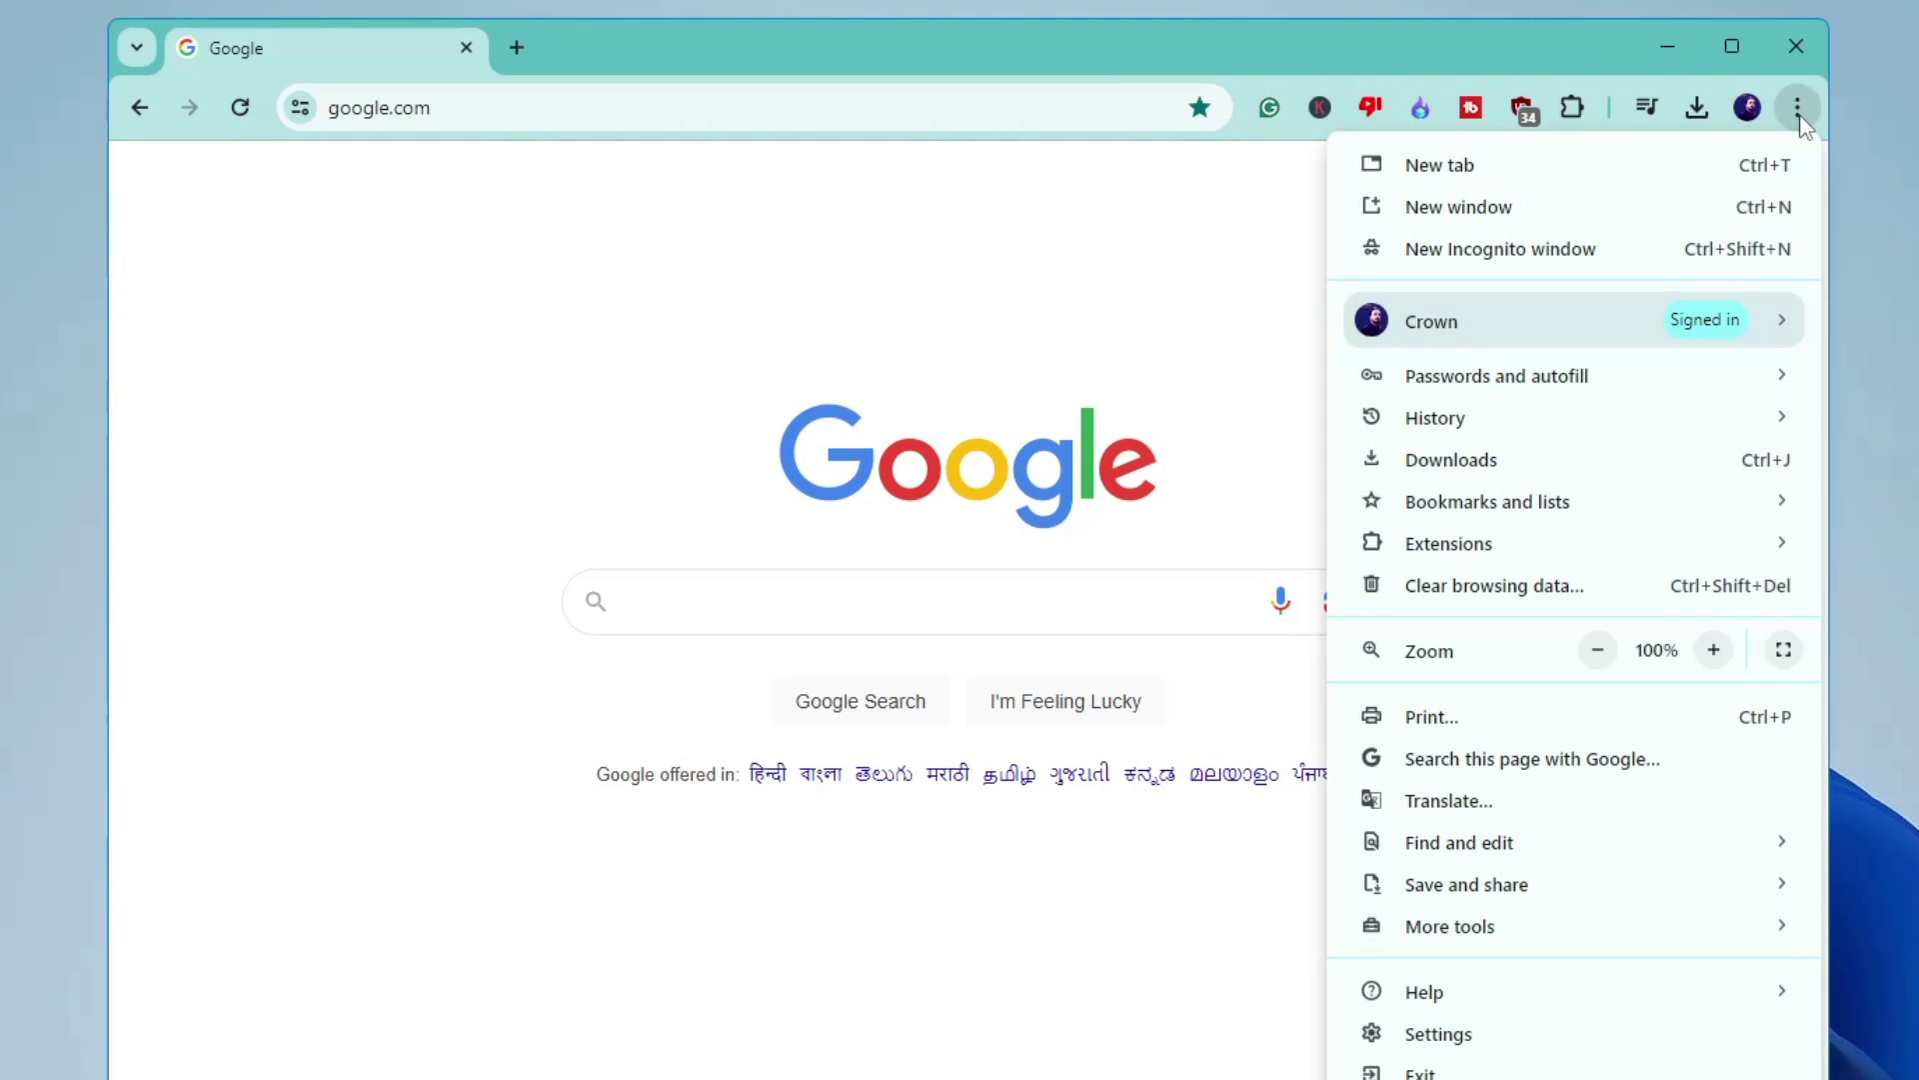
{"action": "mouse_move", "coordinate": [1488, 546]}
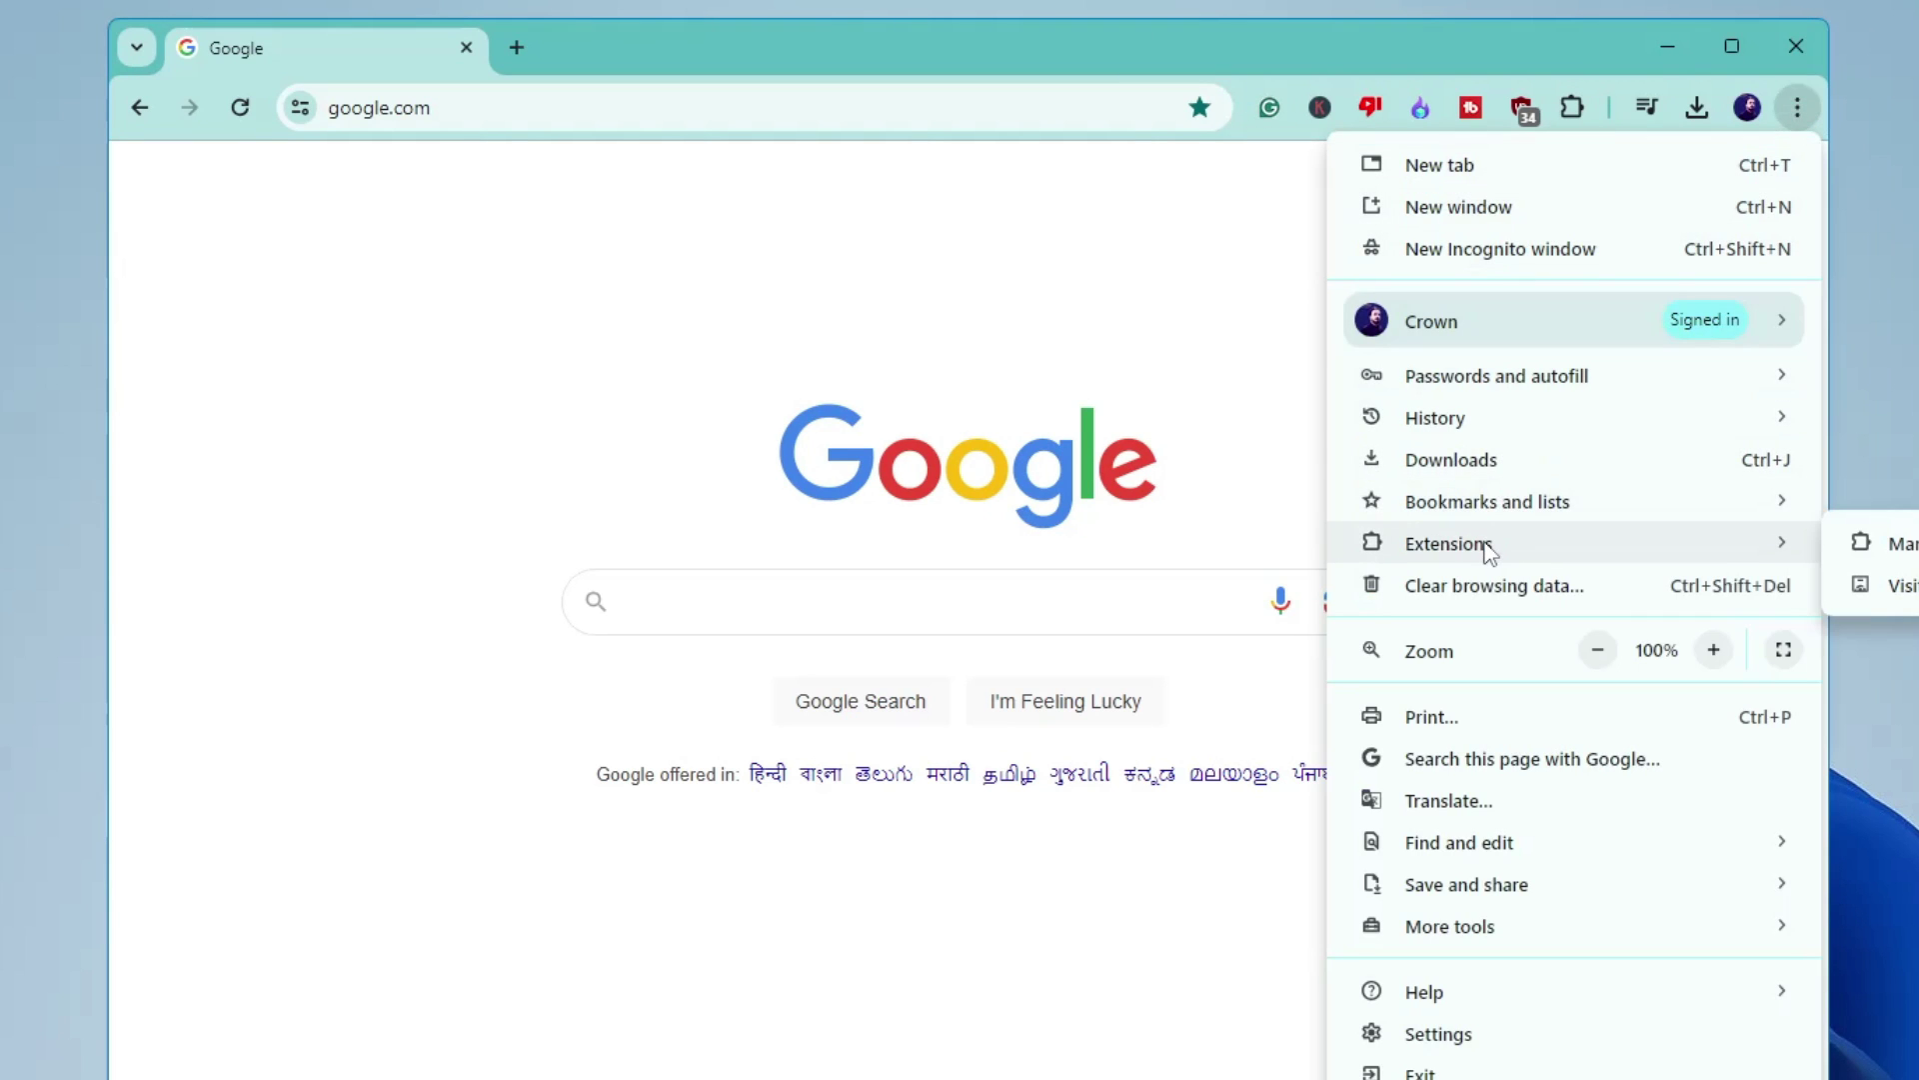
{"action": "left_click", "coordinate": [1911, 558]}
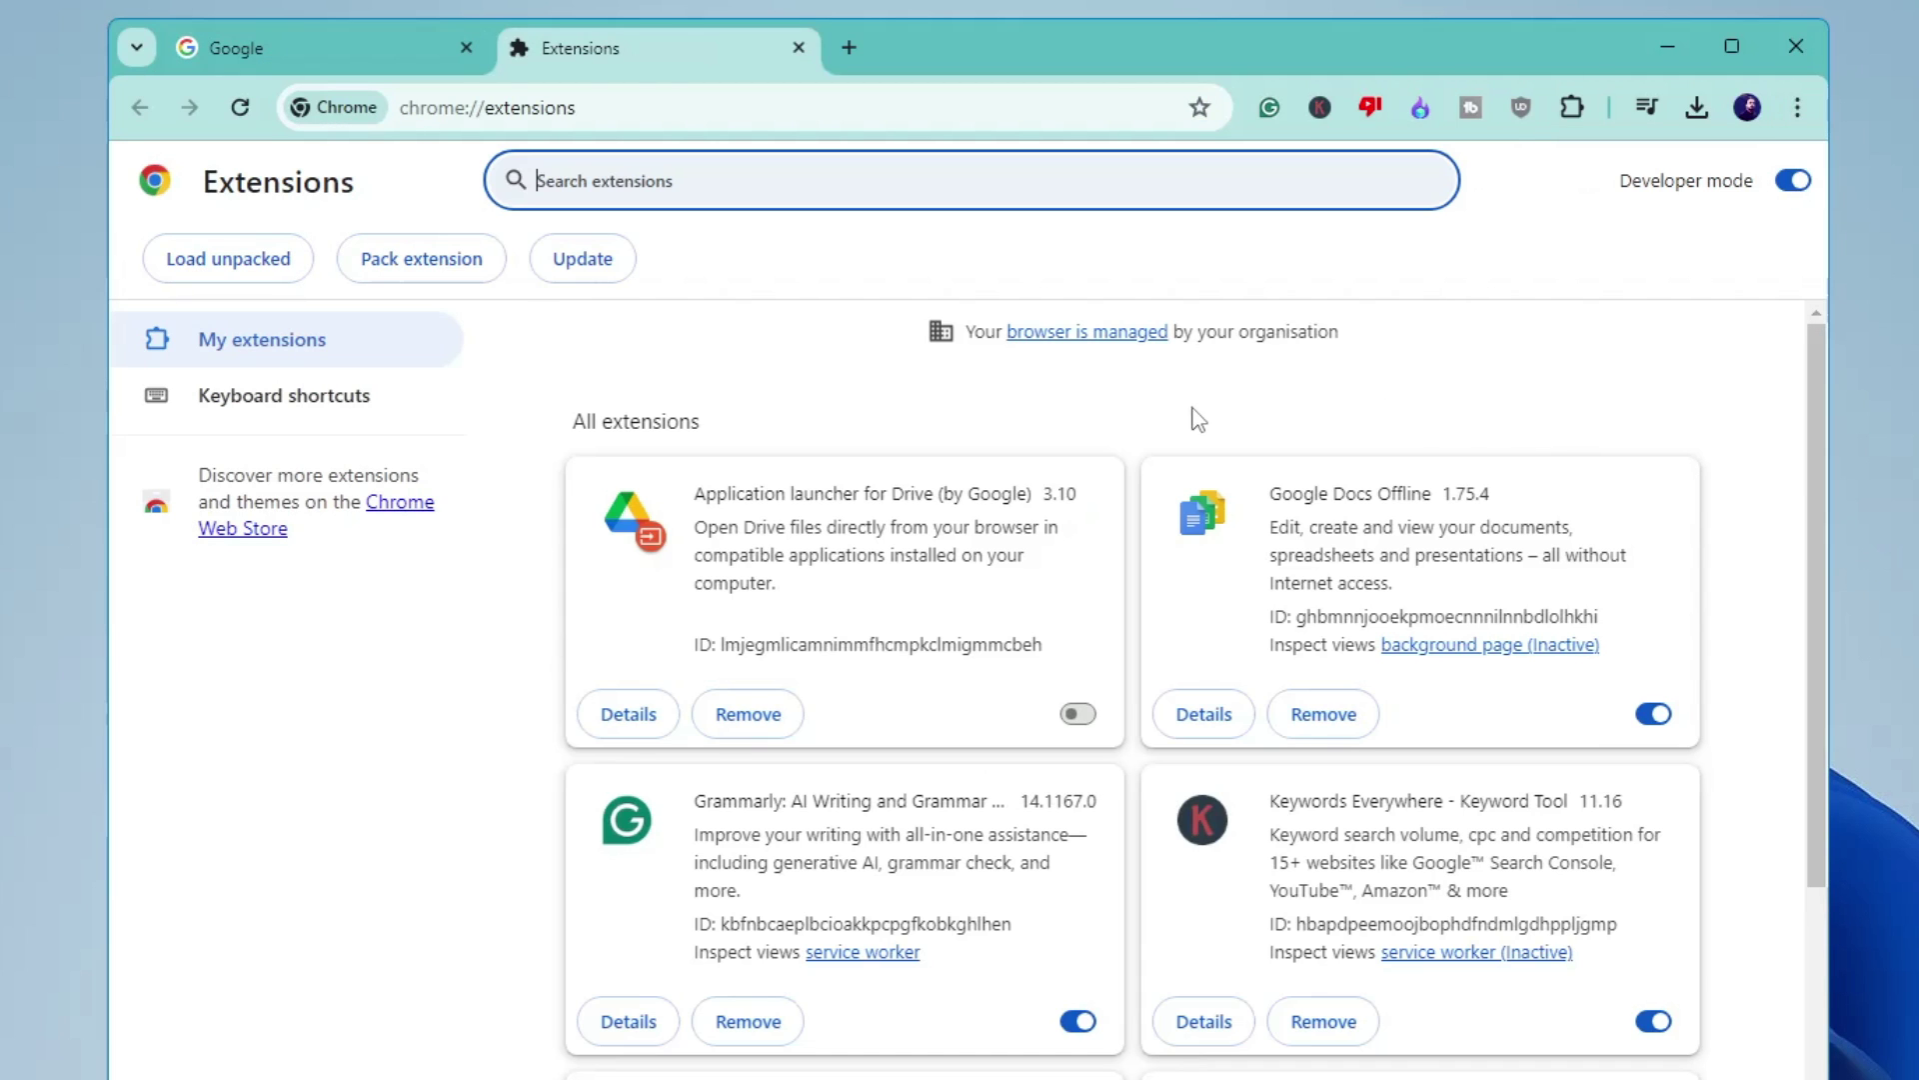
{"action": "scroll", "coordinate": [1185, 450], "scroll_direction": "down", "scroll_amount": 3}
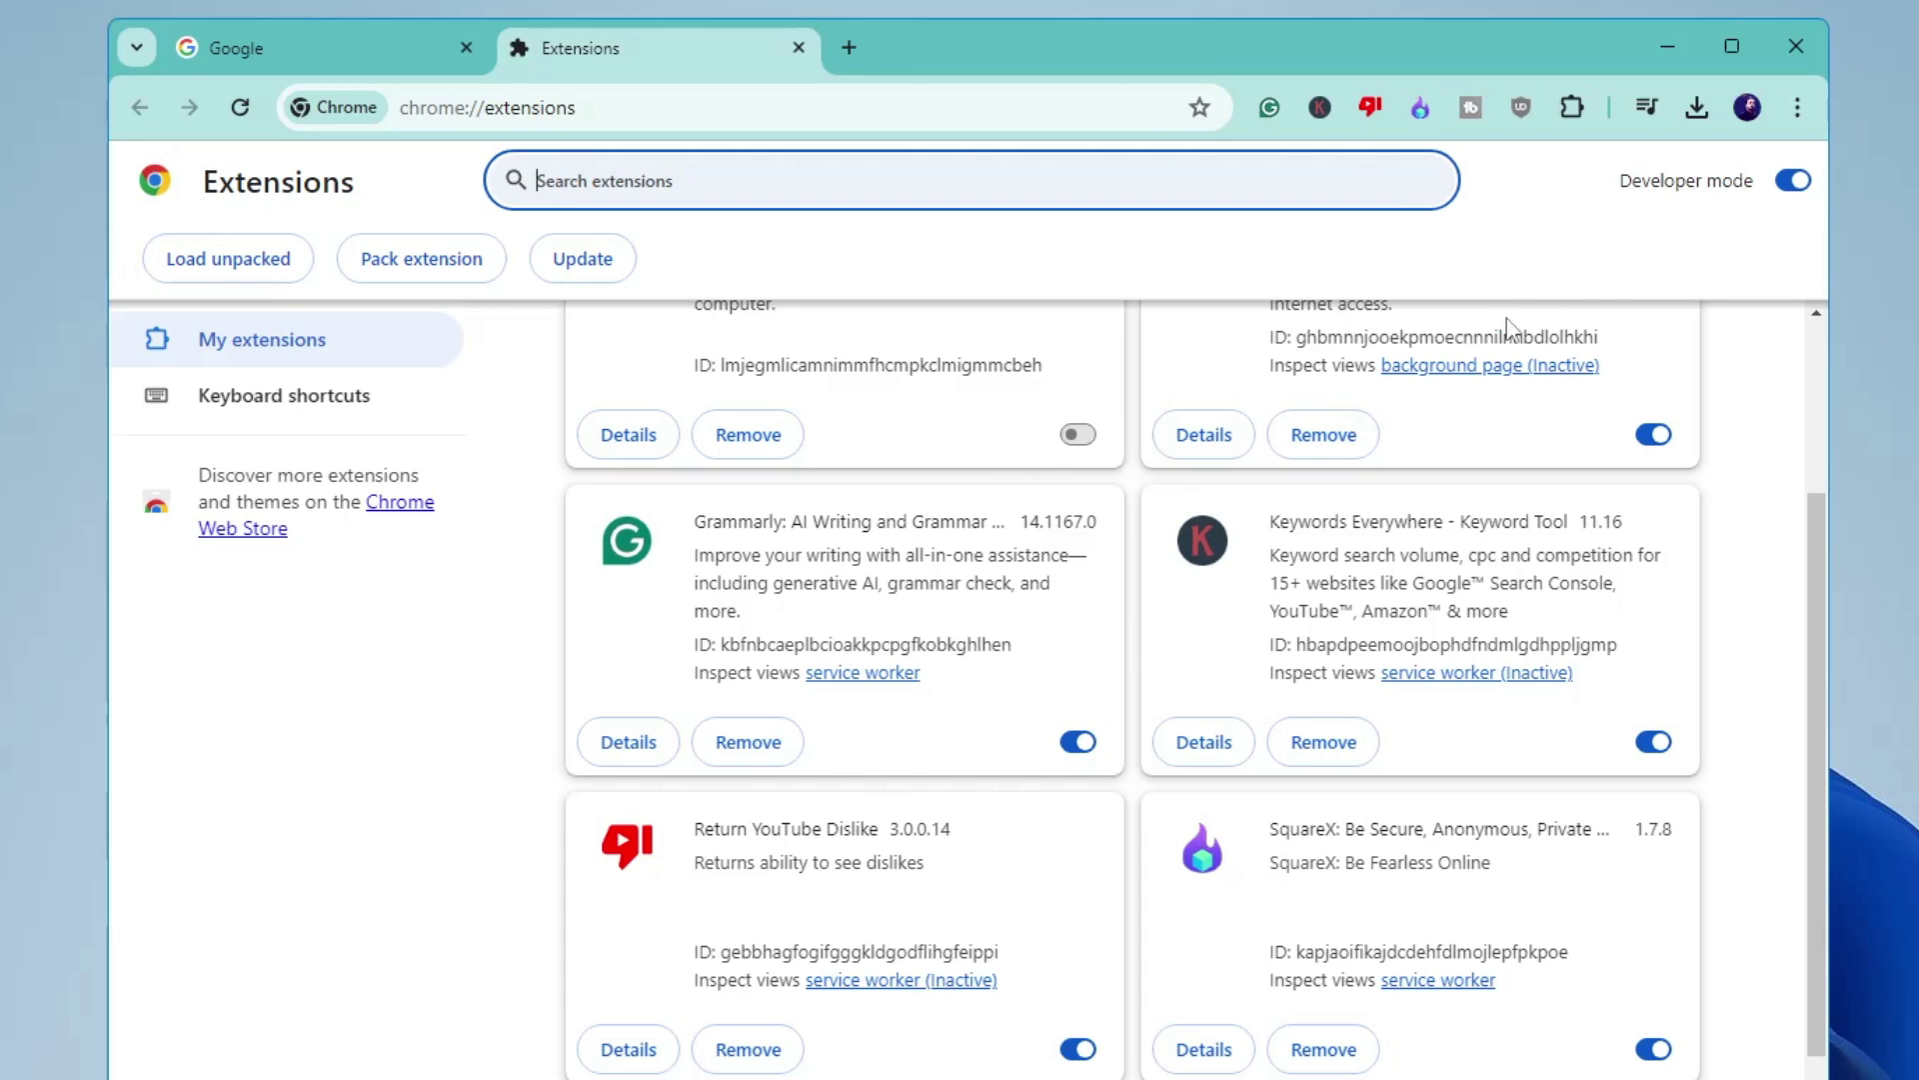
Clear Chrome's all-time browsing data from the privacy settings, including history, cookies, cache and site settings, but not passwords or auto-fill data.
{"action": "left_click", "coordinate": [1798, 112]}
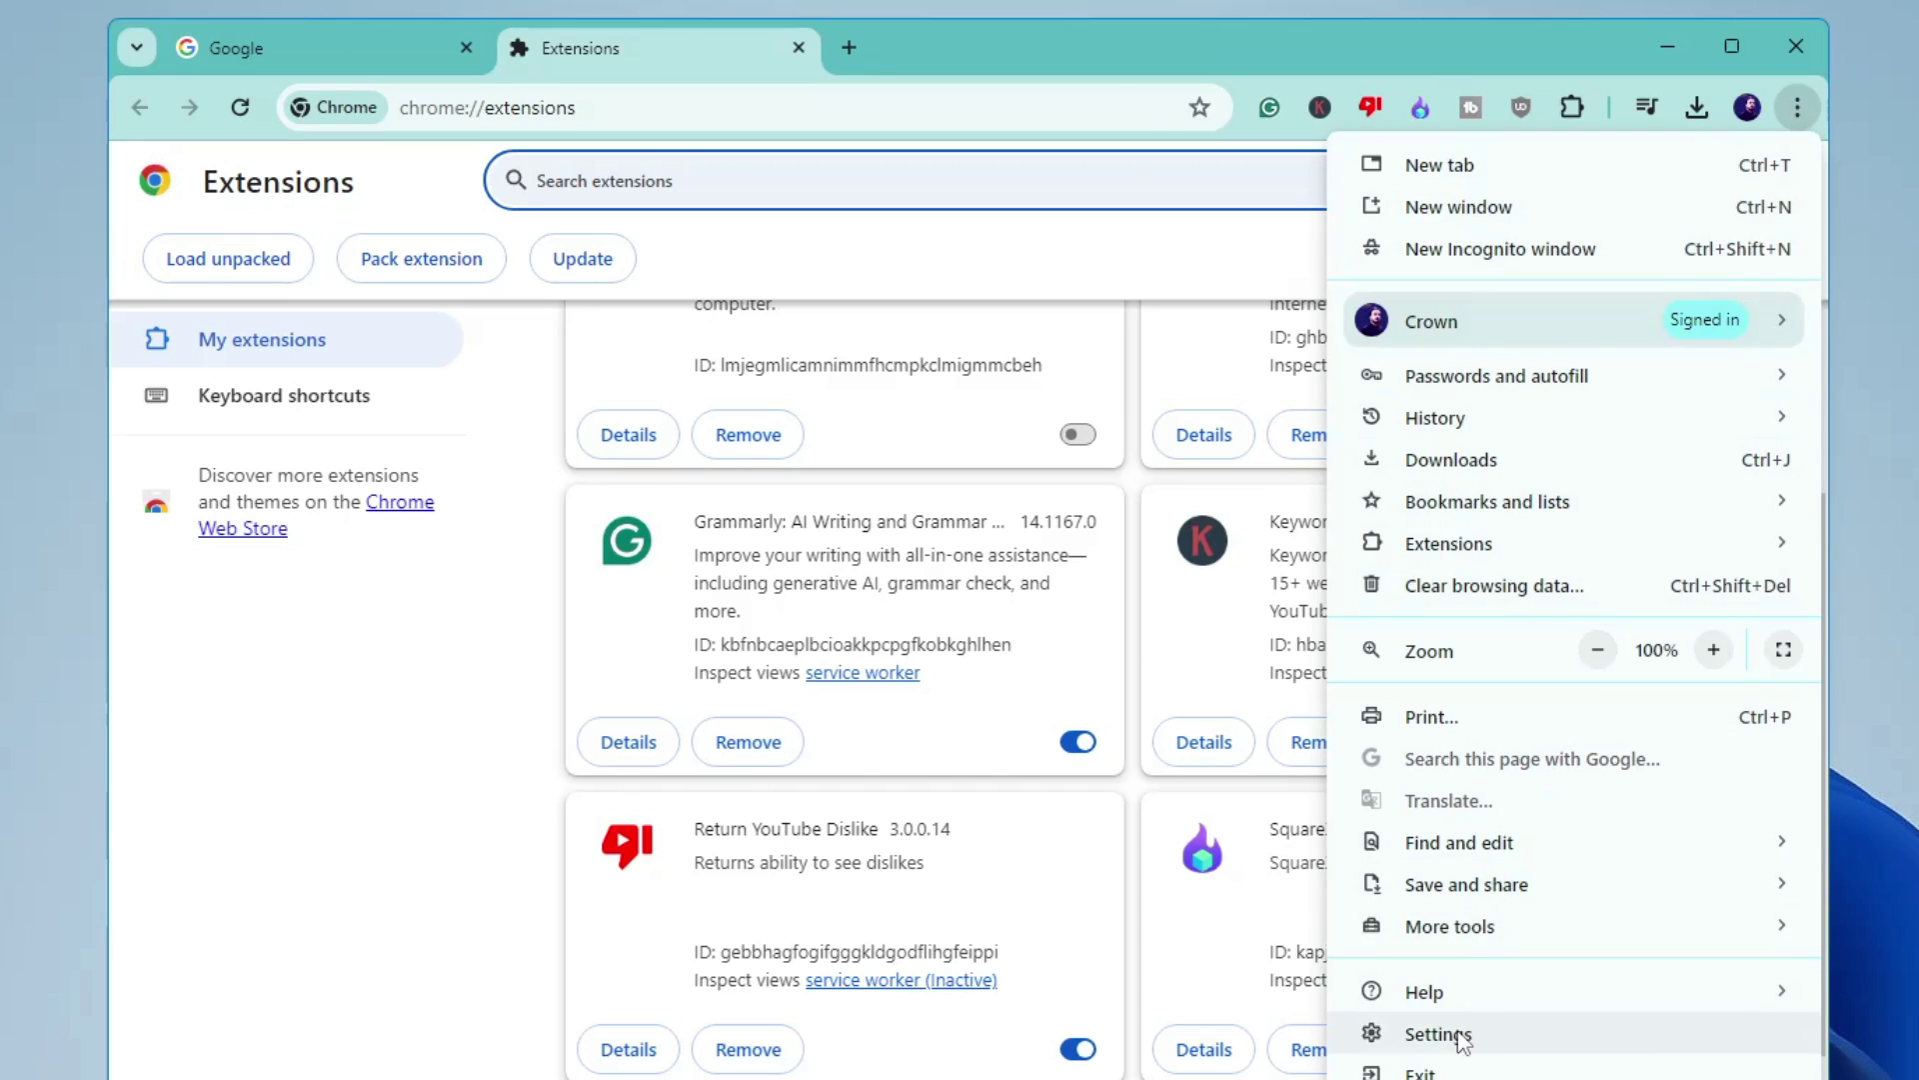
{"action": "left_click", "coordinate": [1419, 1033]}
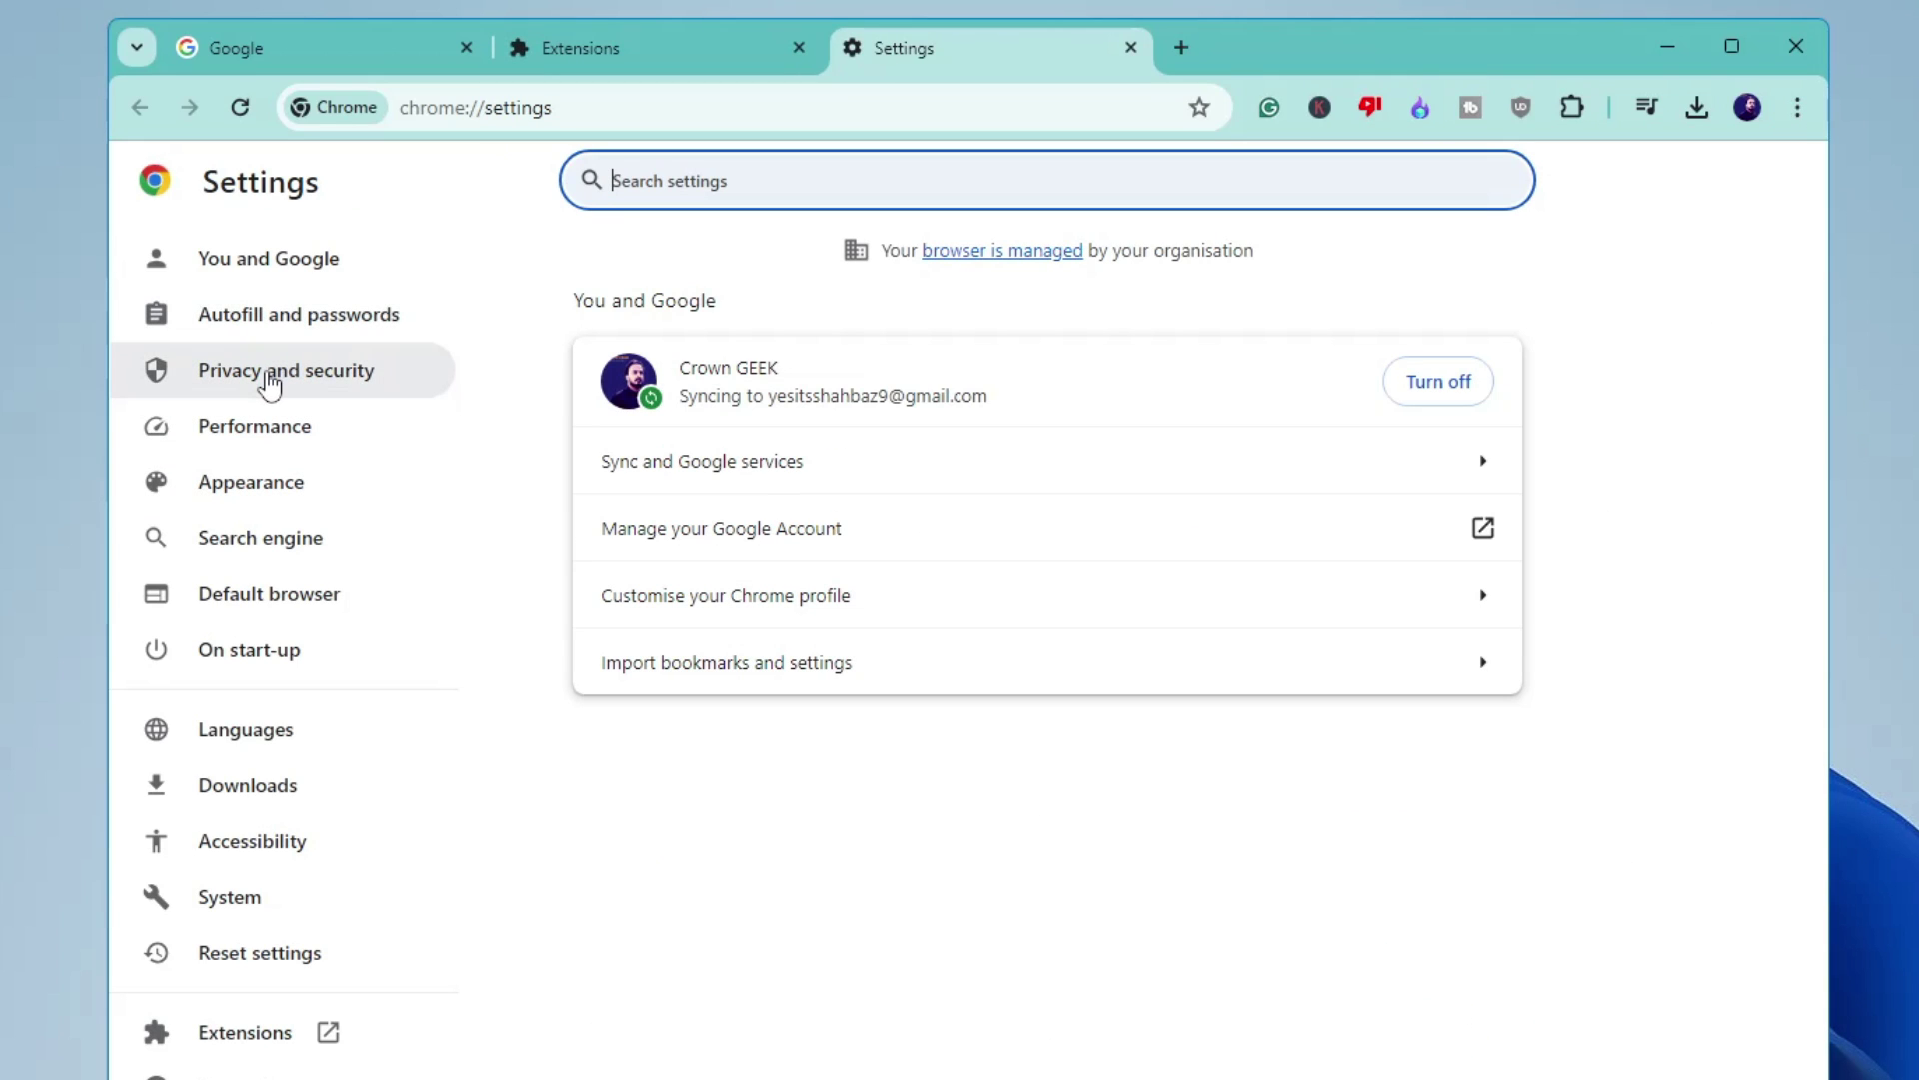
{"action": "left_click", "coordinate": [270, 383]}
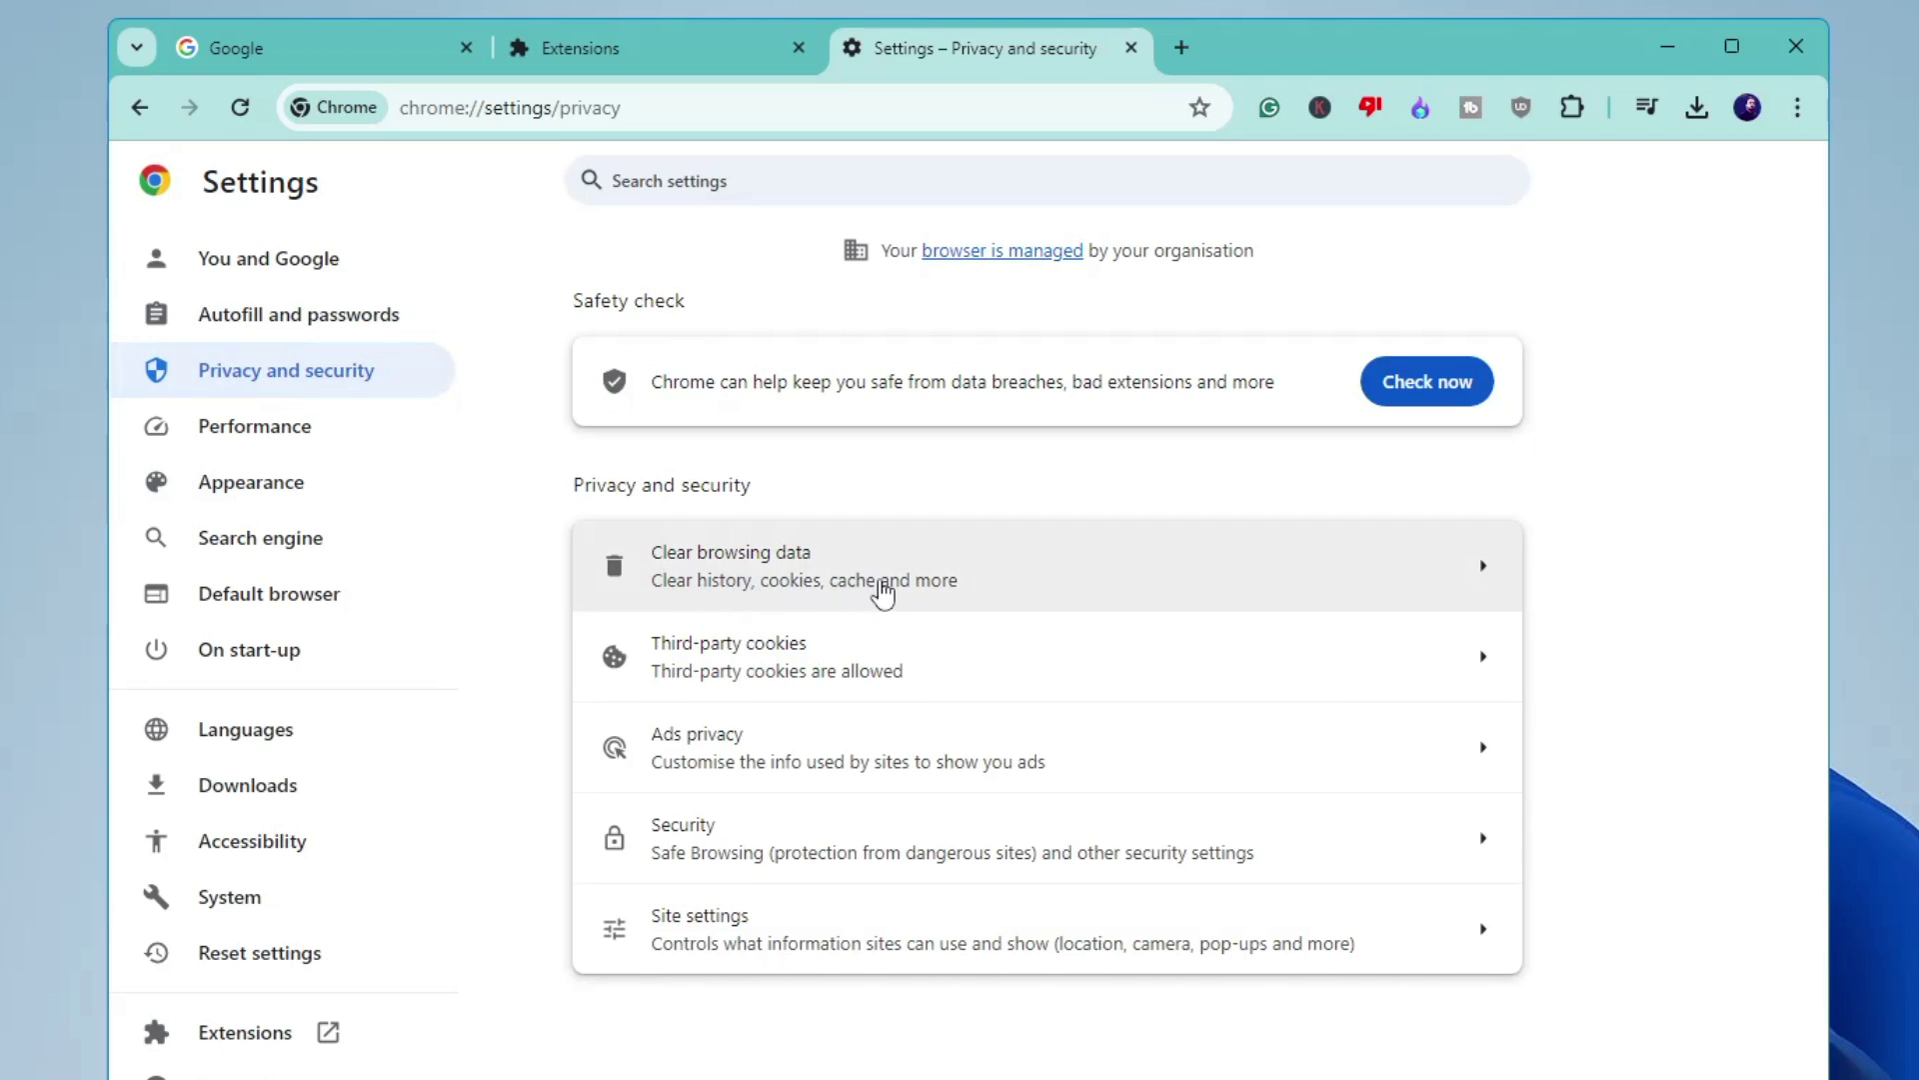
{"action": "left_click", "coordinate": [908, 580]}
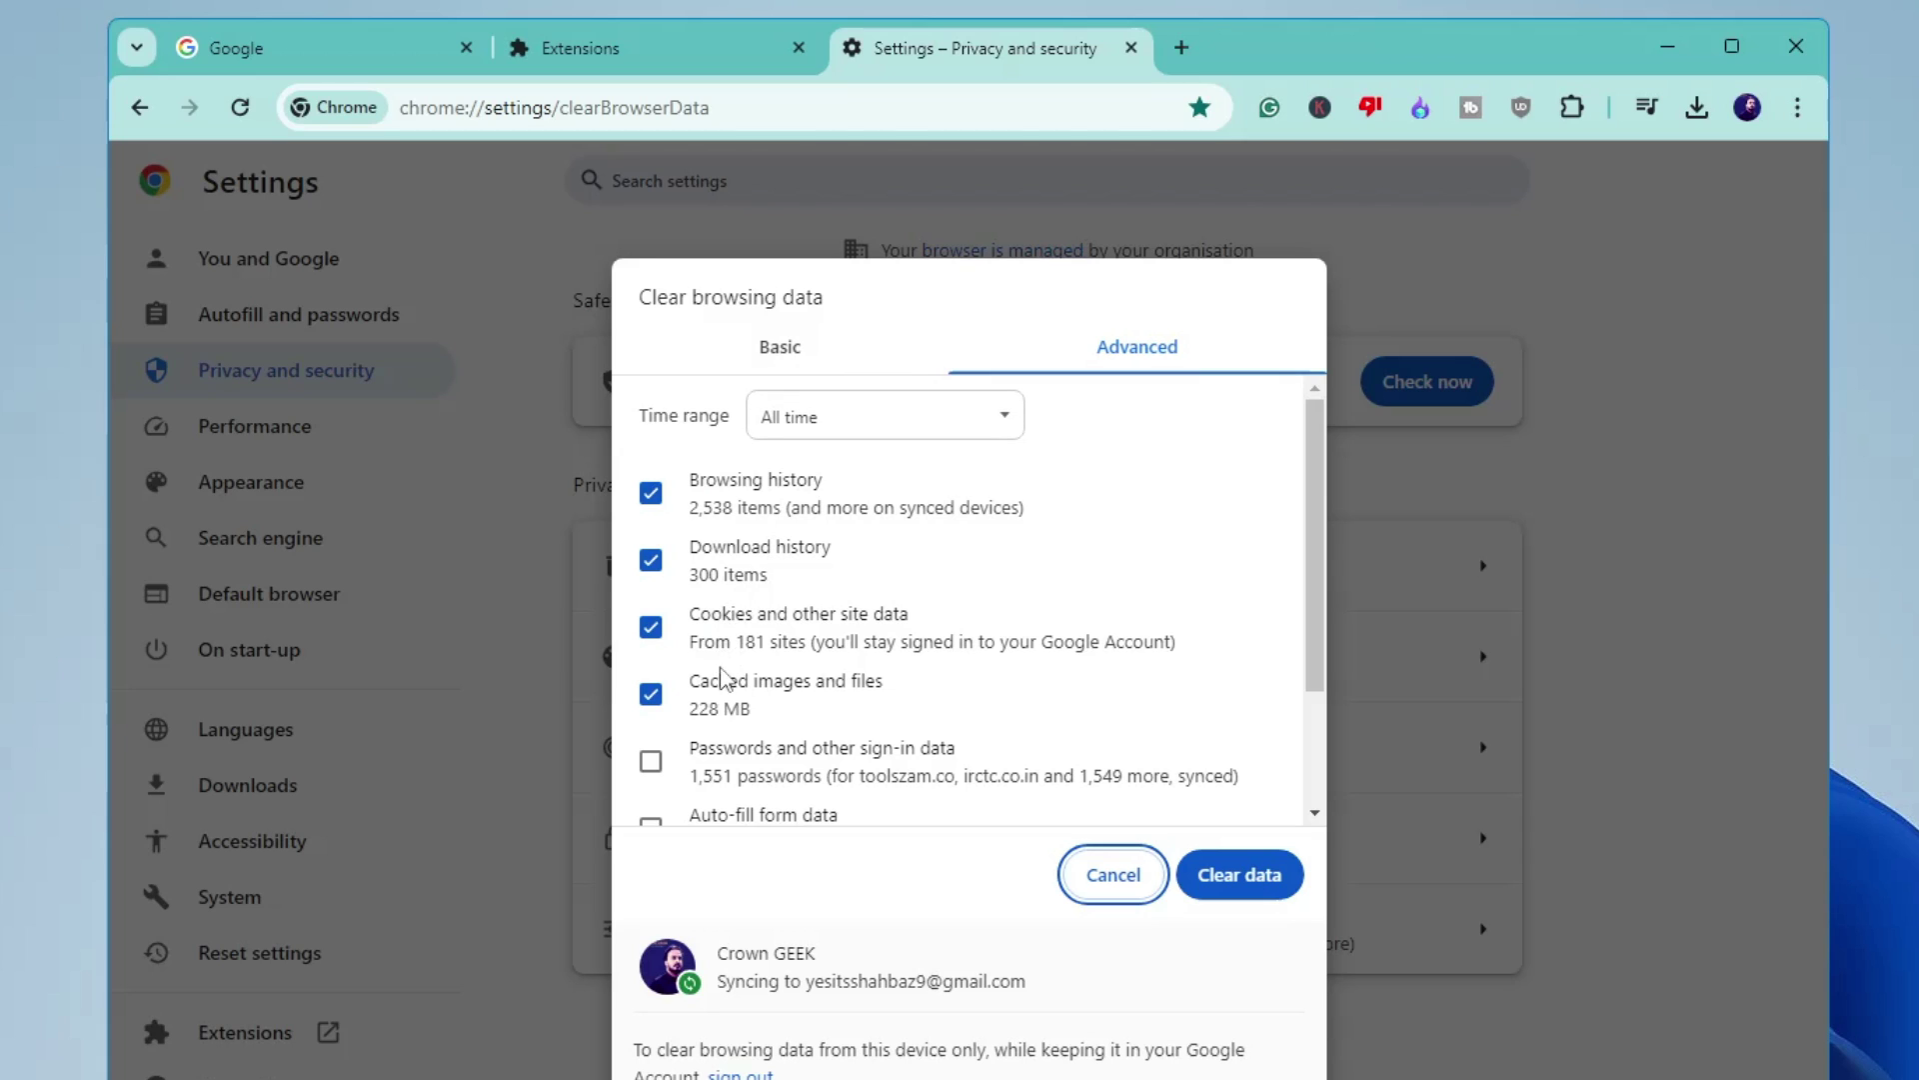
{"action": "scroll", "coordinate": [730, 719], "scroll_direction": "down", "scroll_amount": 1}
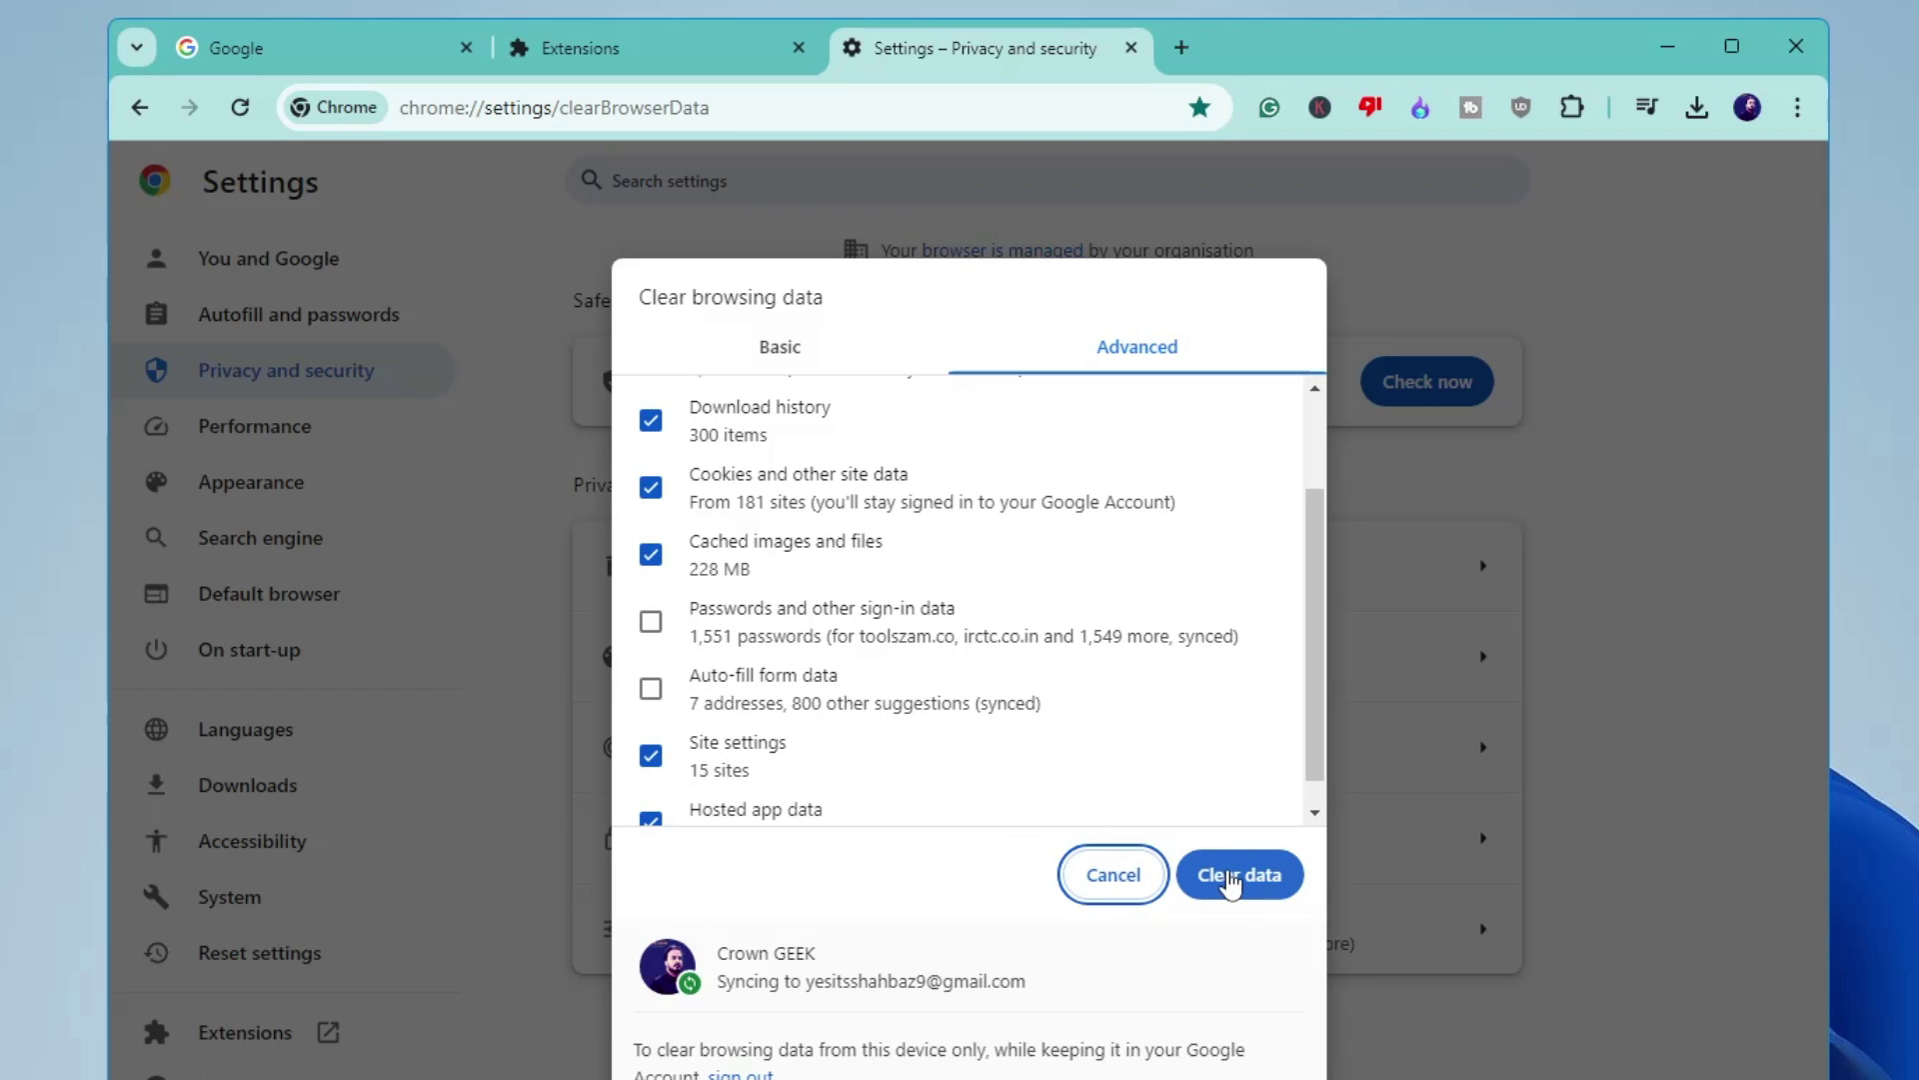
{"action": "left_click", "coordinate": [1232, 884]}
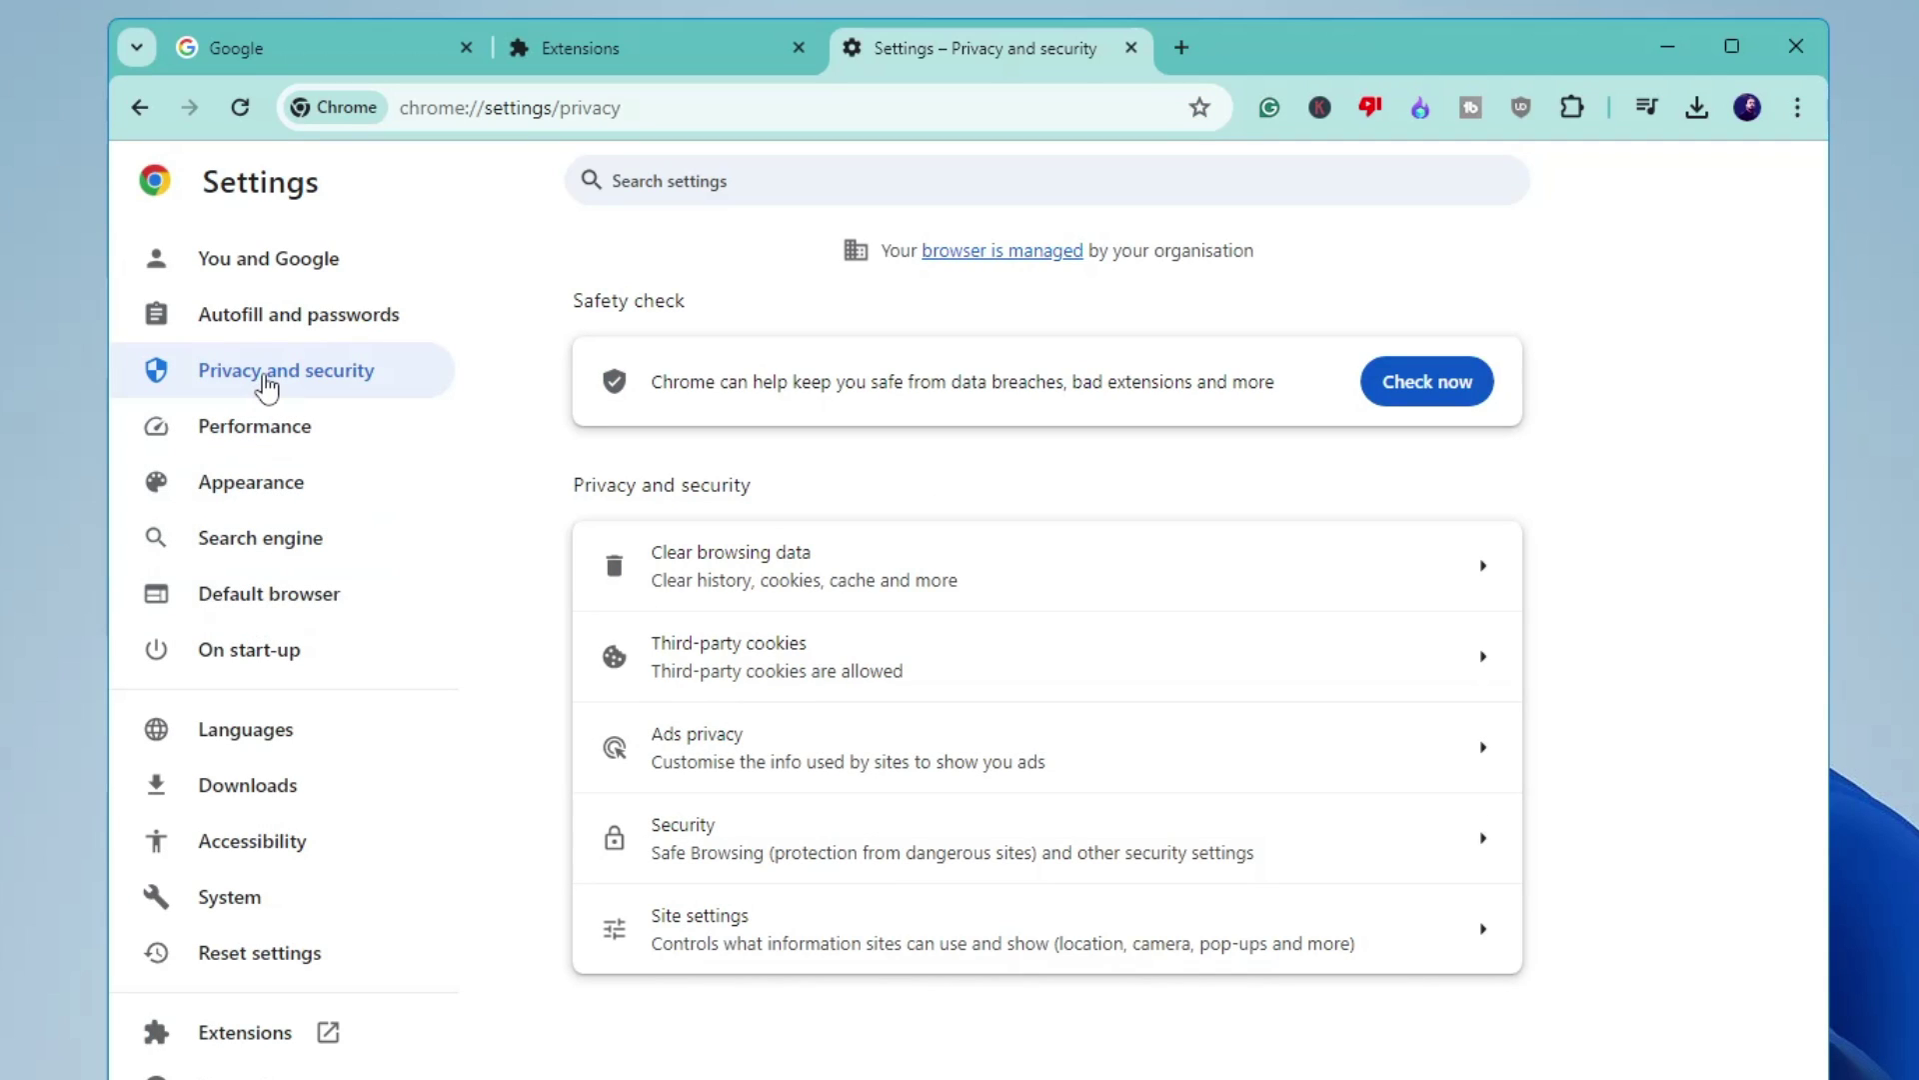
Review what restoring Chrome's settings to their original defaults would do, and dismiss the prompt without resetting.
{"action": "left_click", "coordinate": [258, 954]}
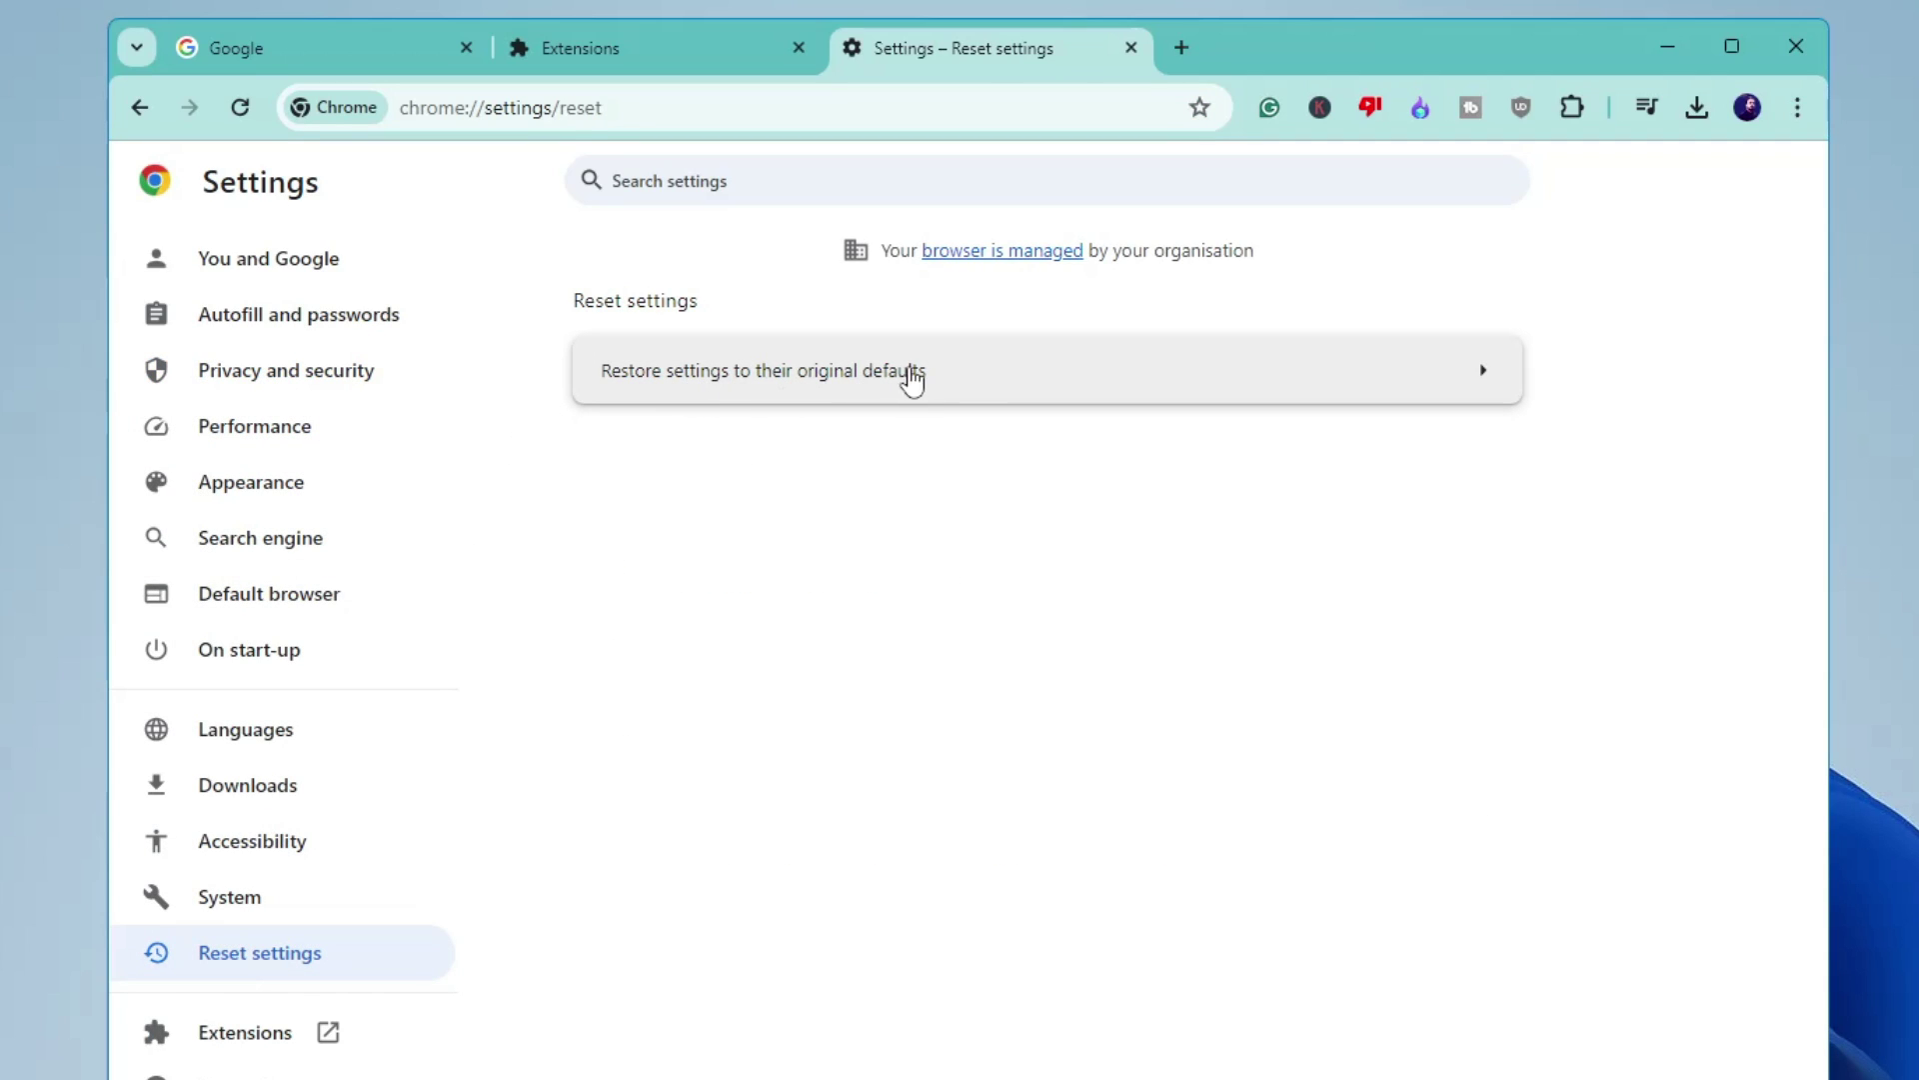
{"action": "left_click", "coordinate": [983, 381]}
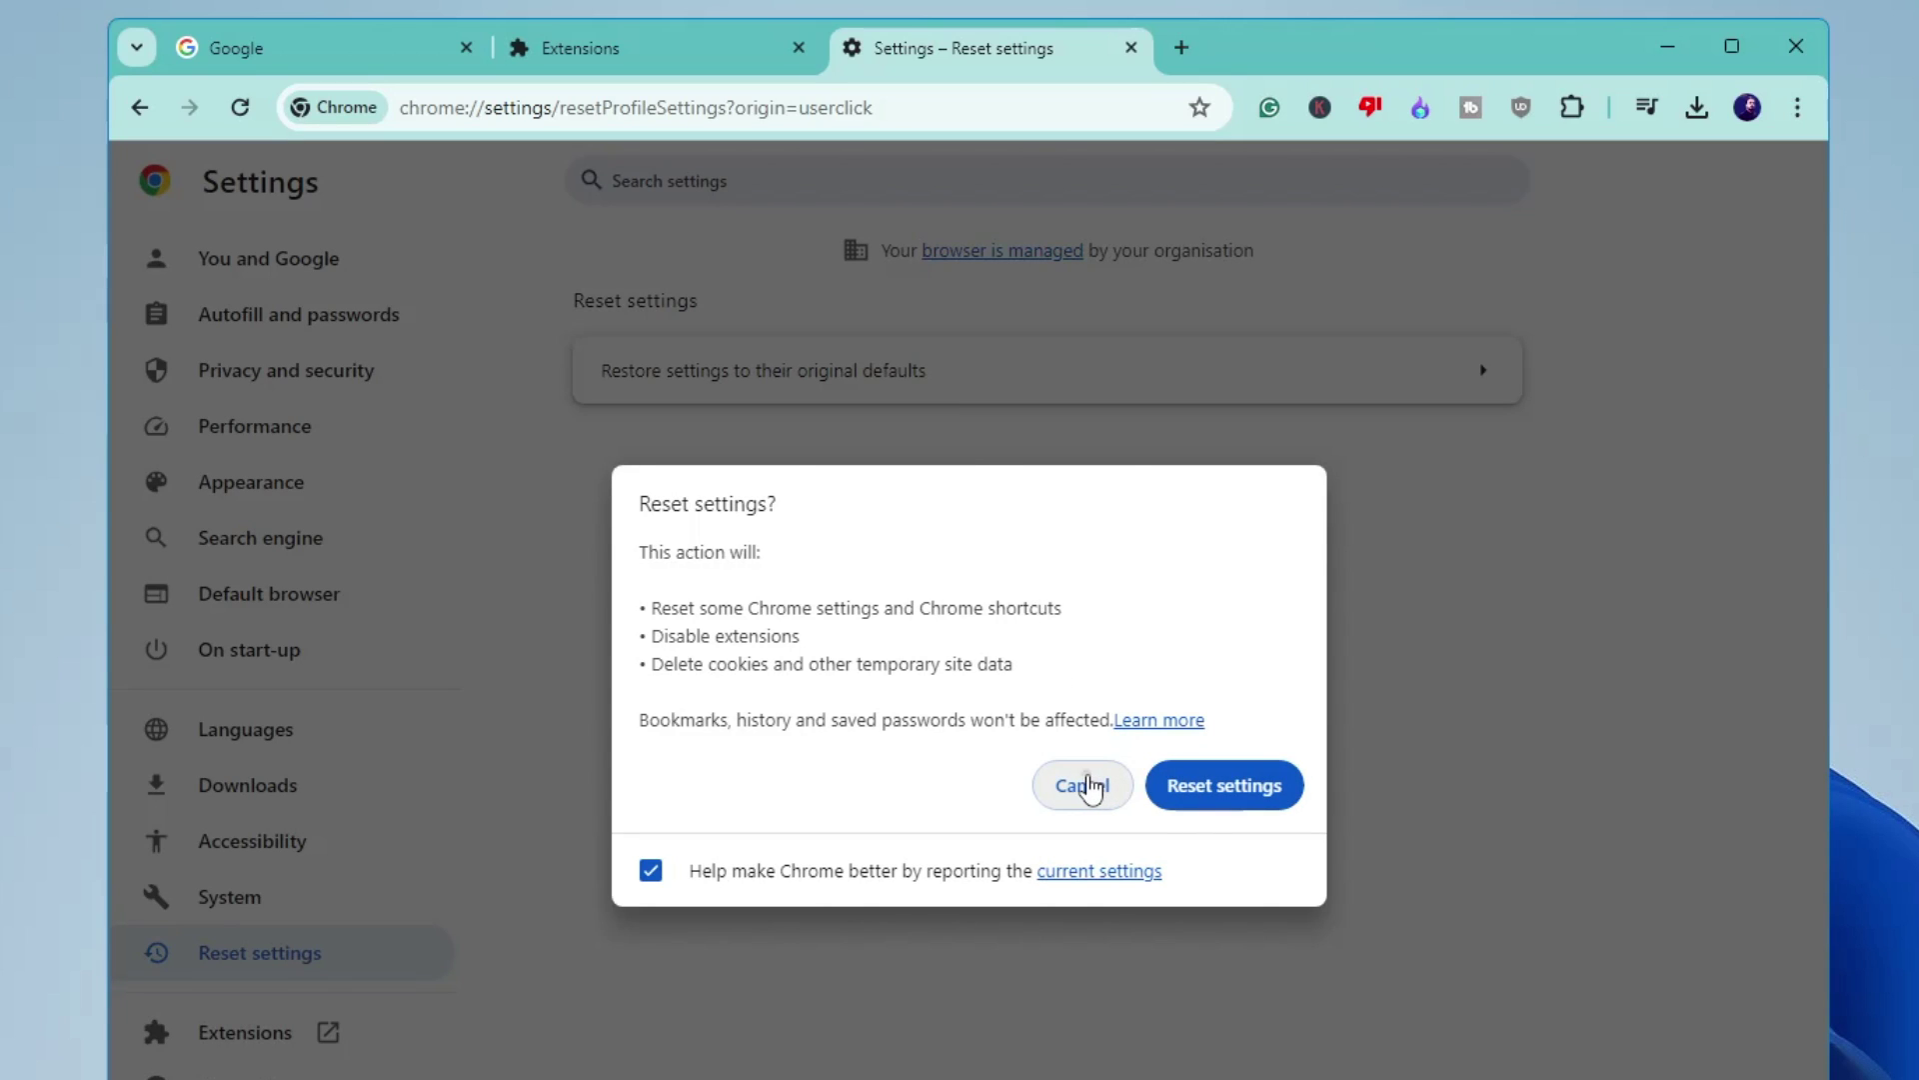
{"action": "left_click", "coordinate": [1093, 785]}
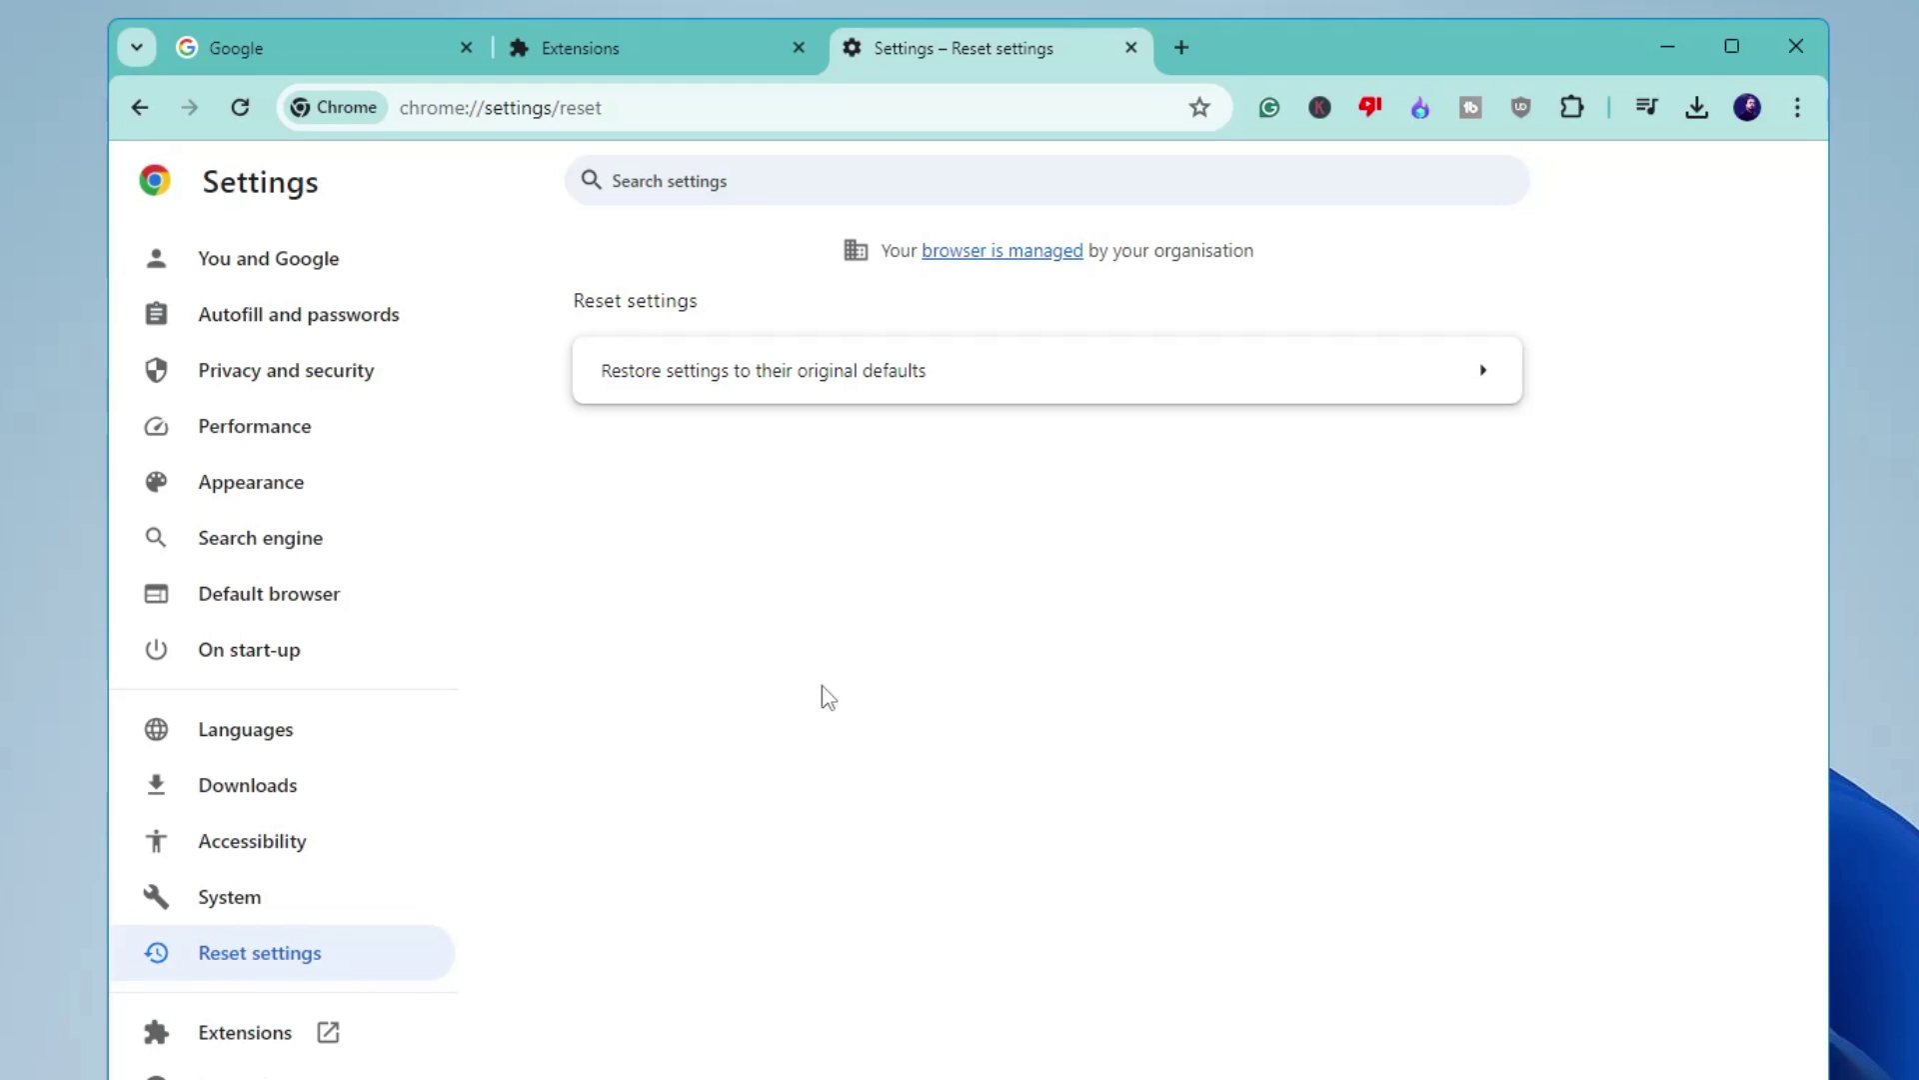
Search Google in a new tab for the Chrome password manager and open Google Password Manager.
{"action": "left_click", "coordinate": [1180, 48]}
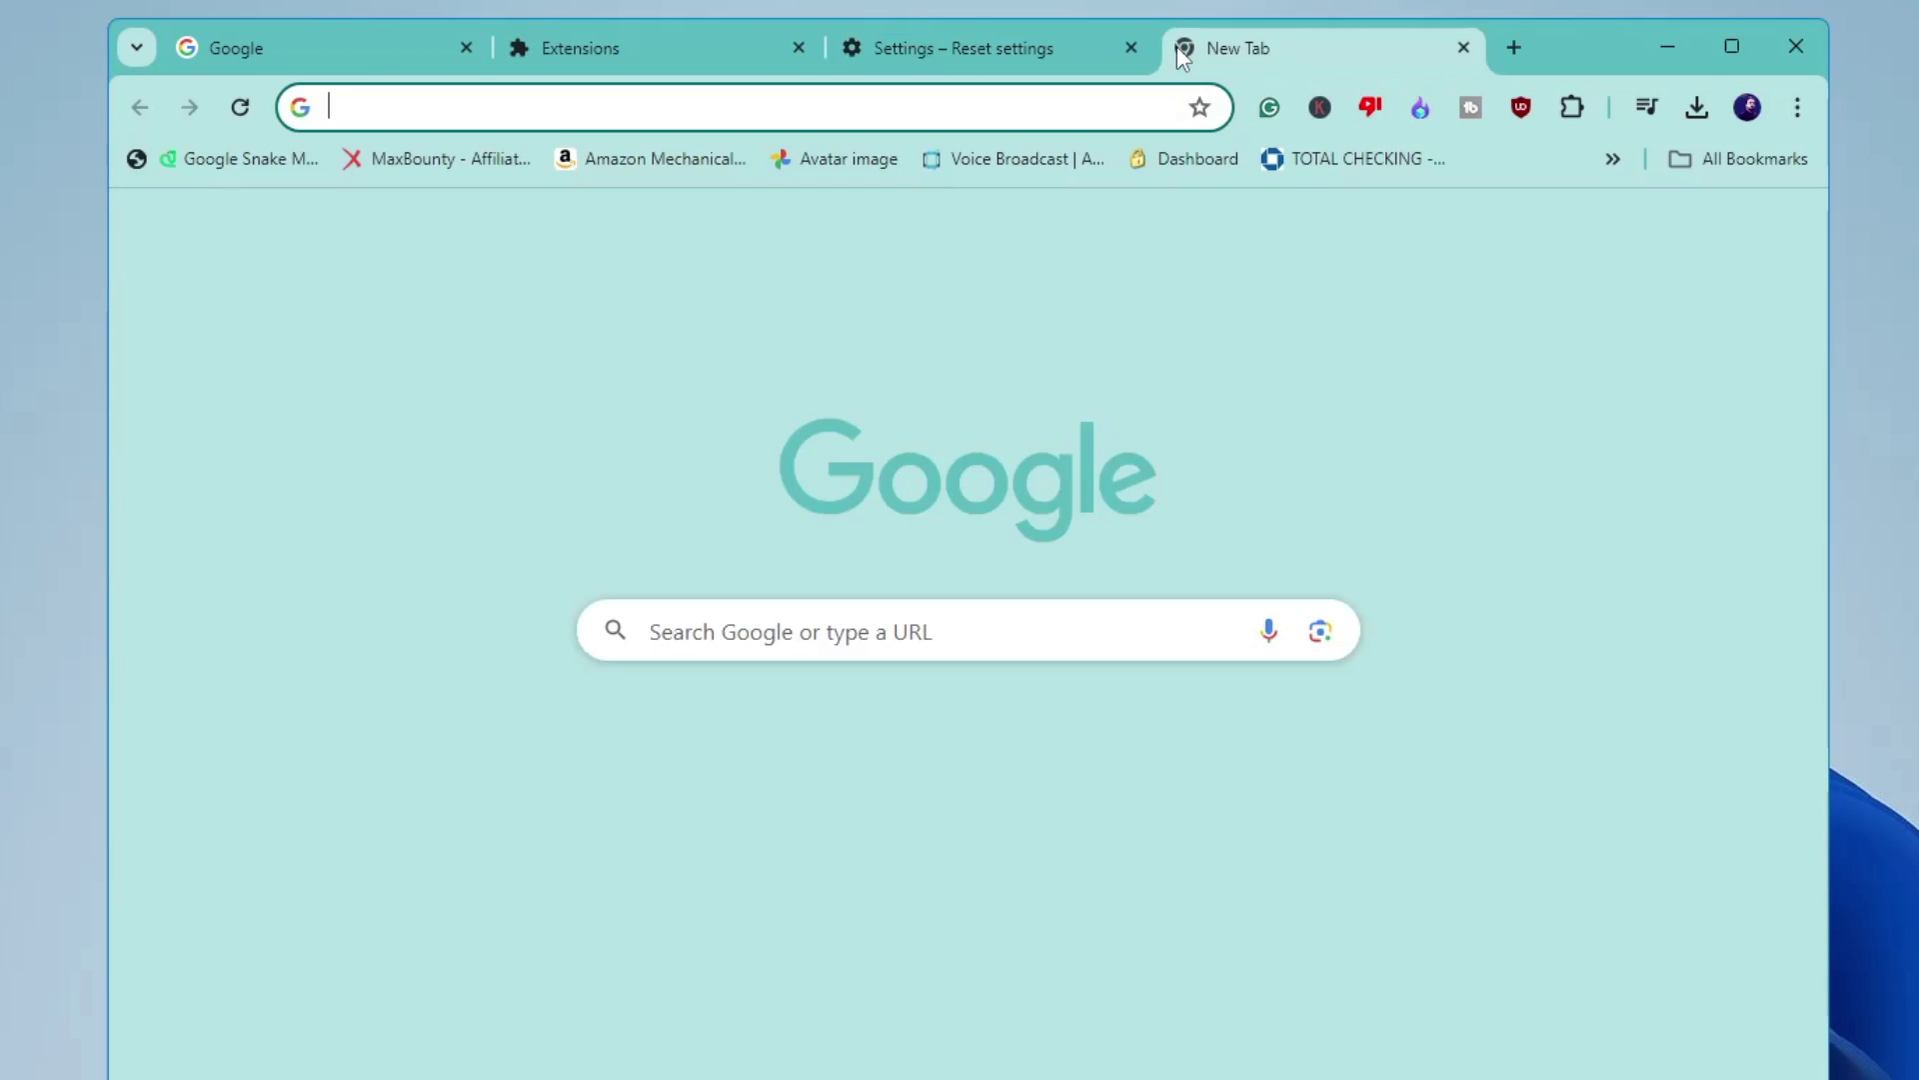
{"action": "type", "text": "chome pa"}
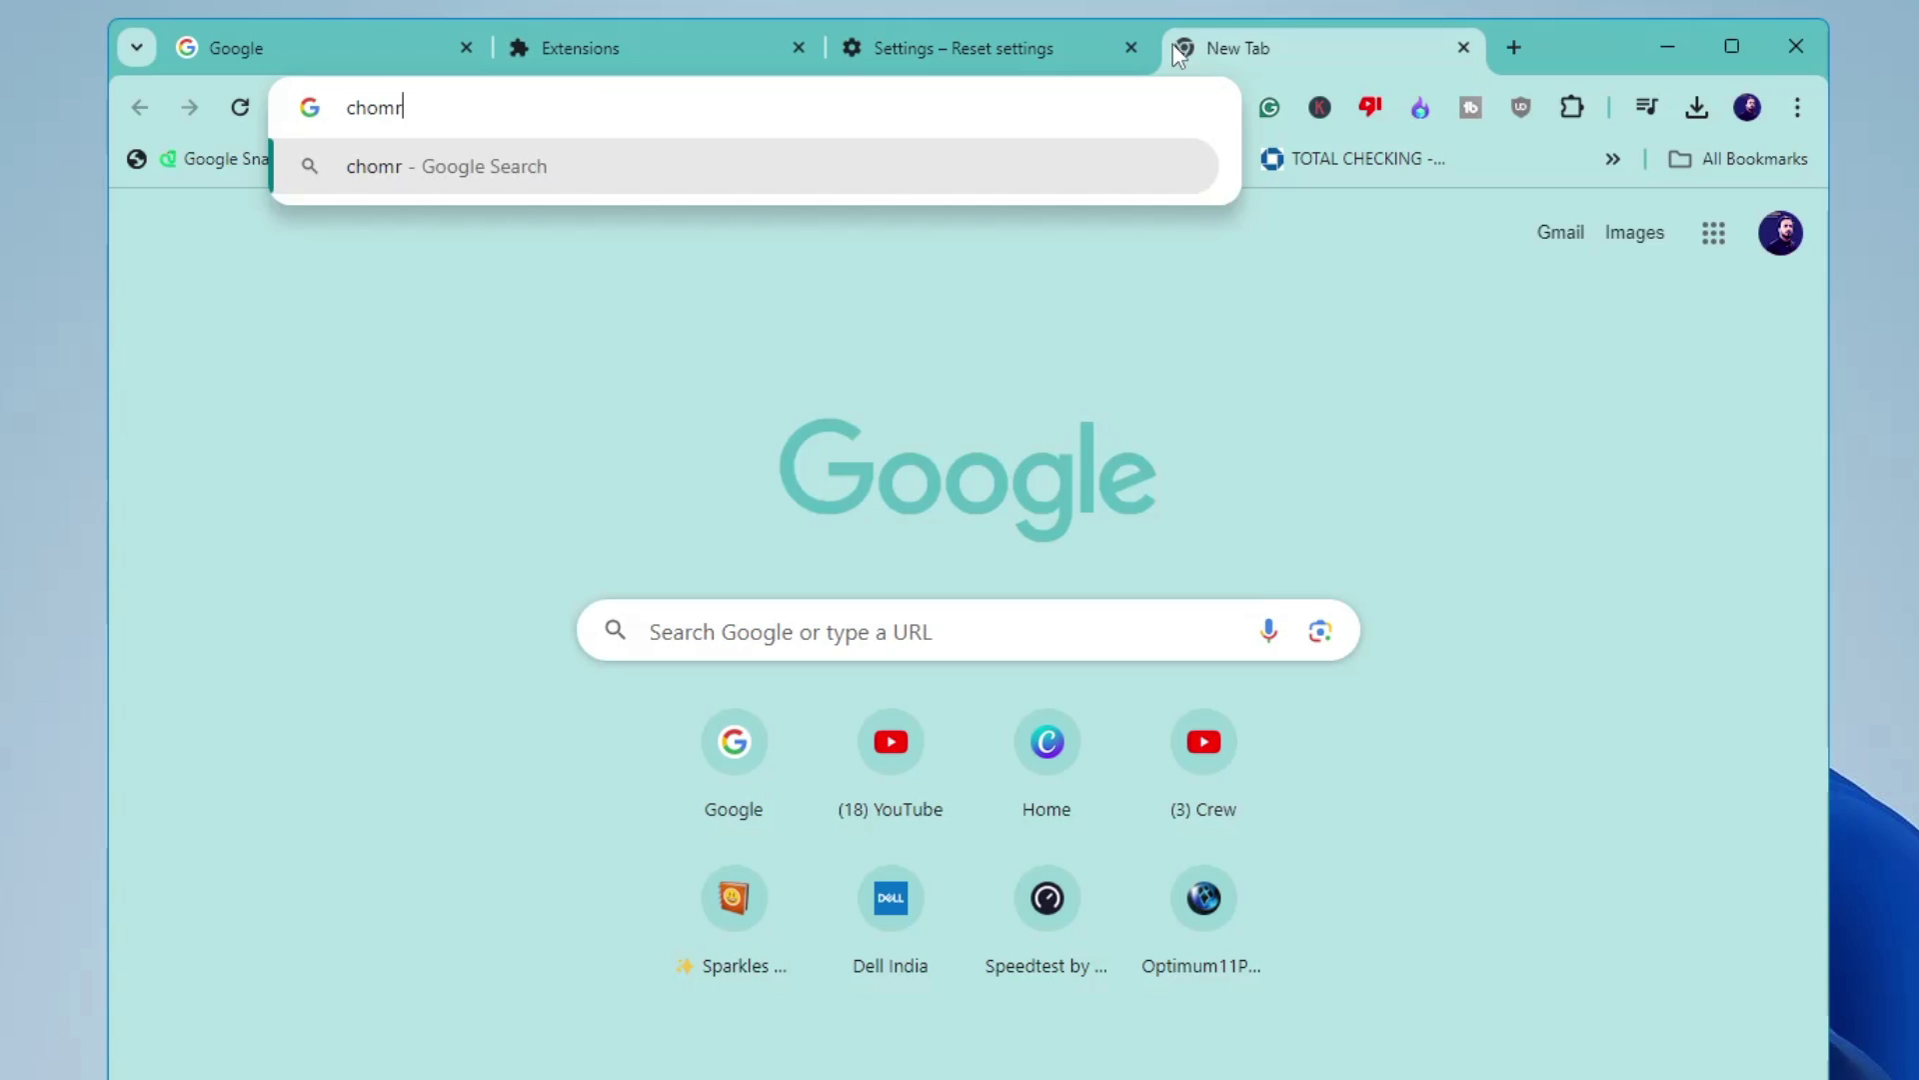
{"action": "type", "text": "sssword manager"}
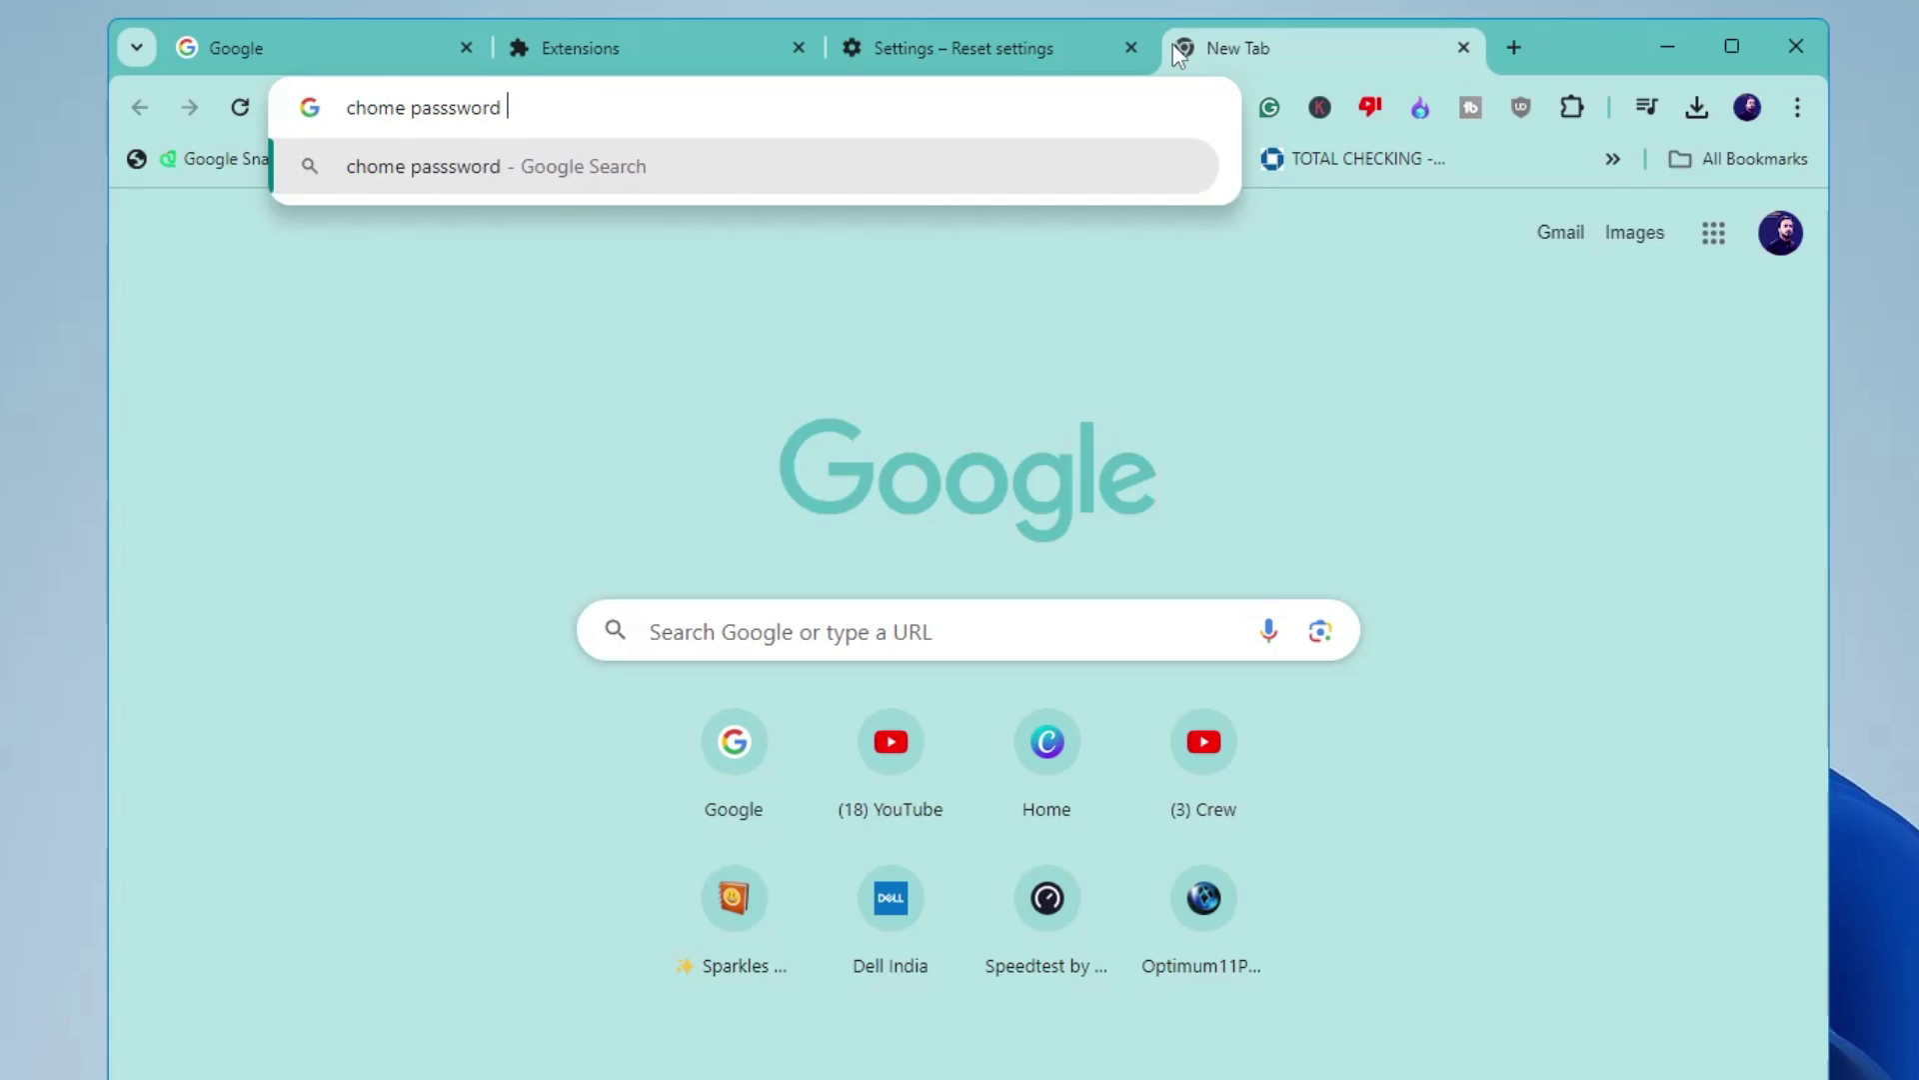
{"action": "key", "text": "Return"}
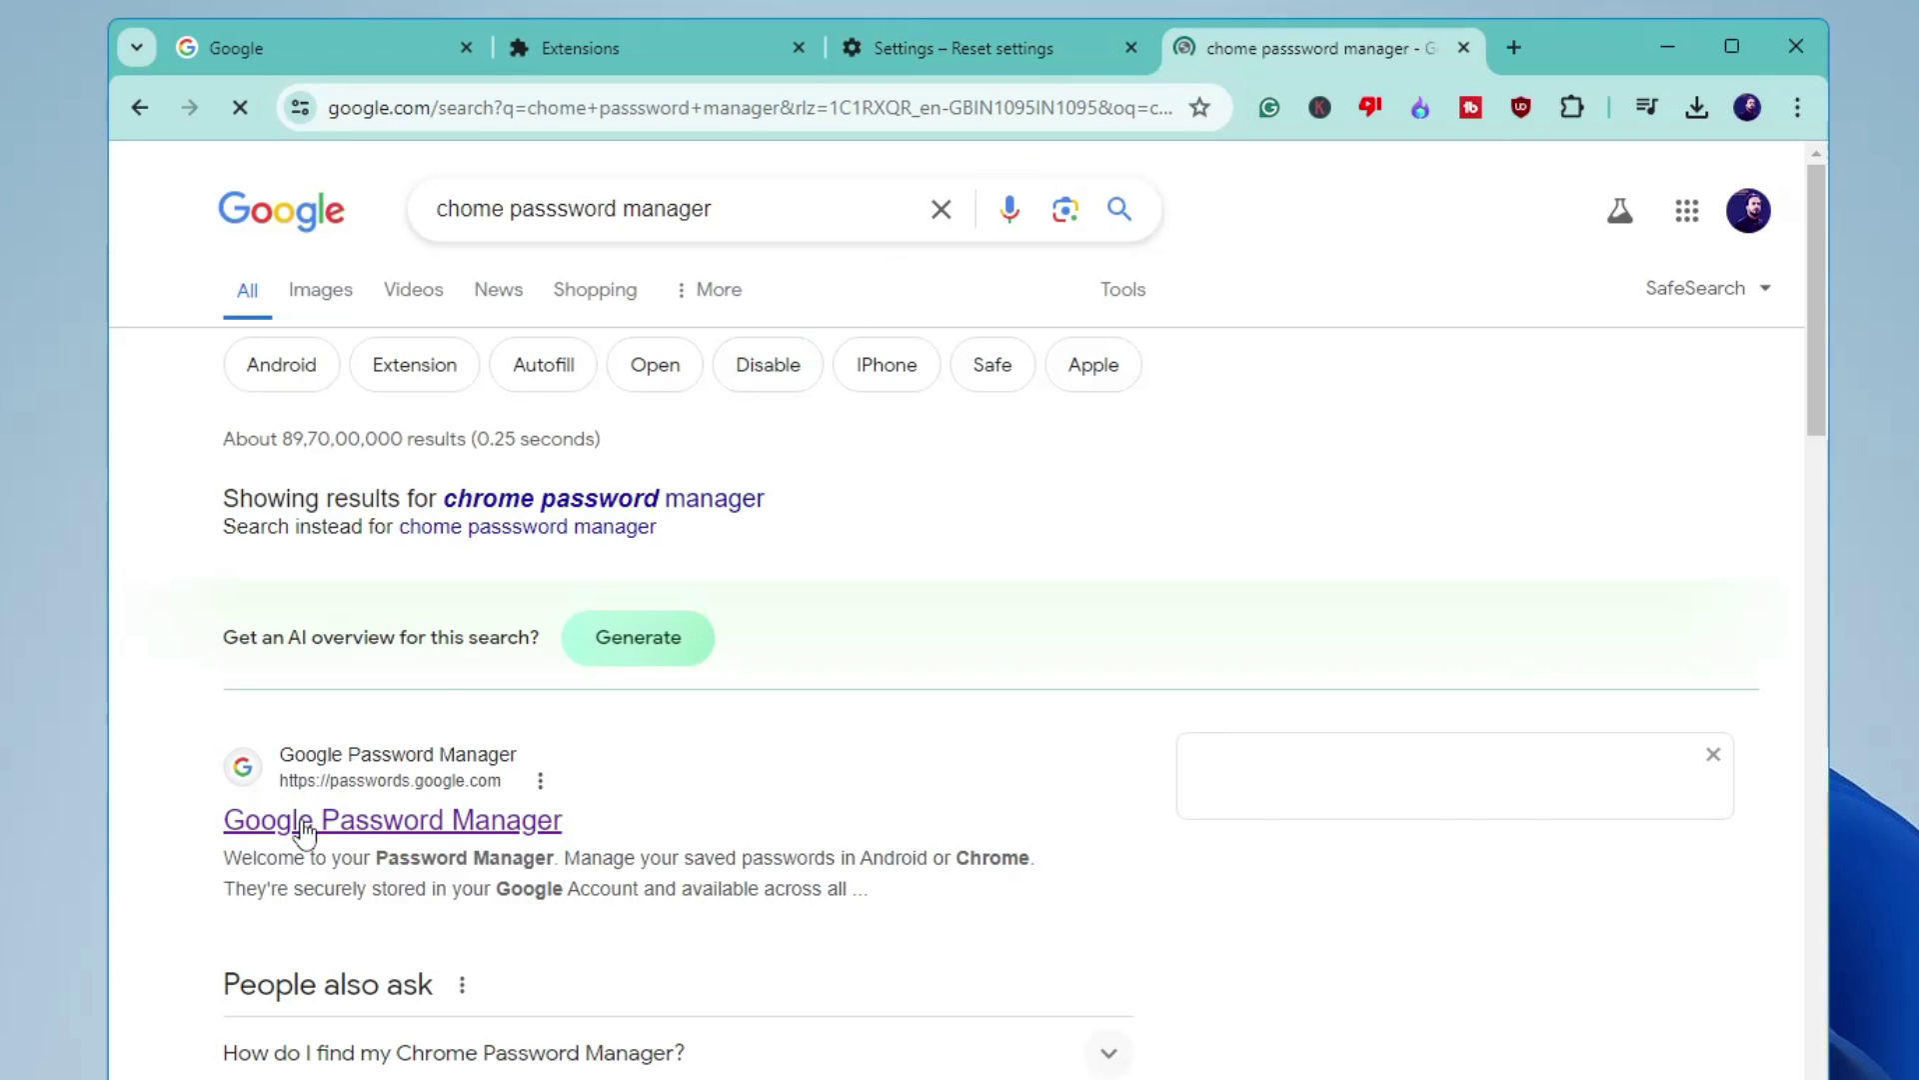
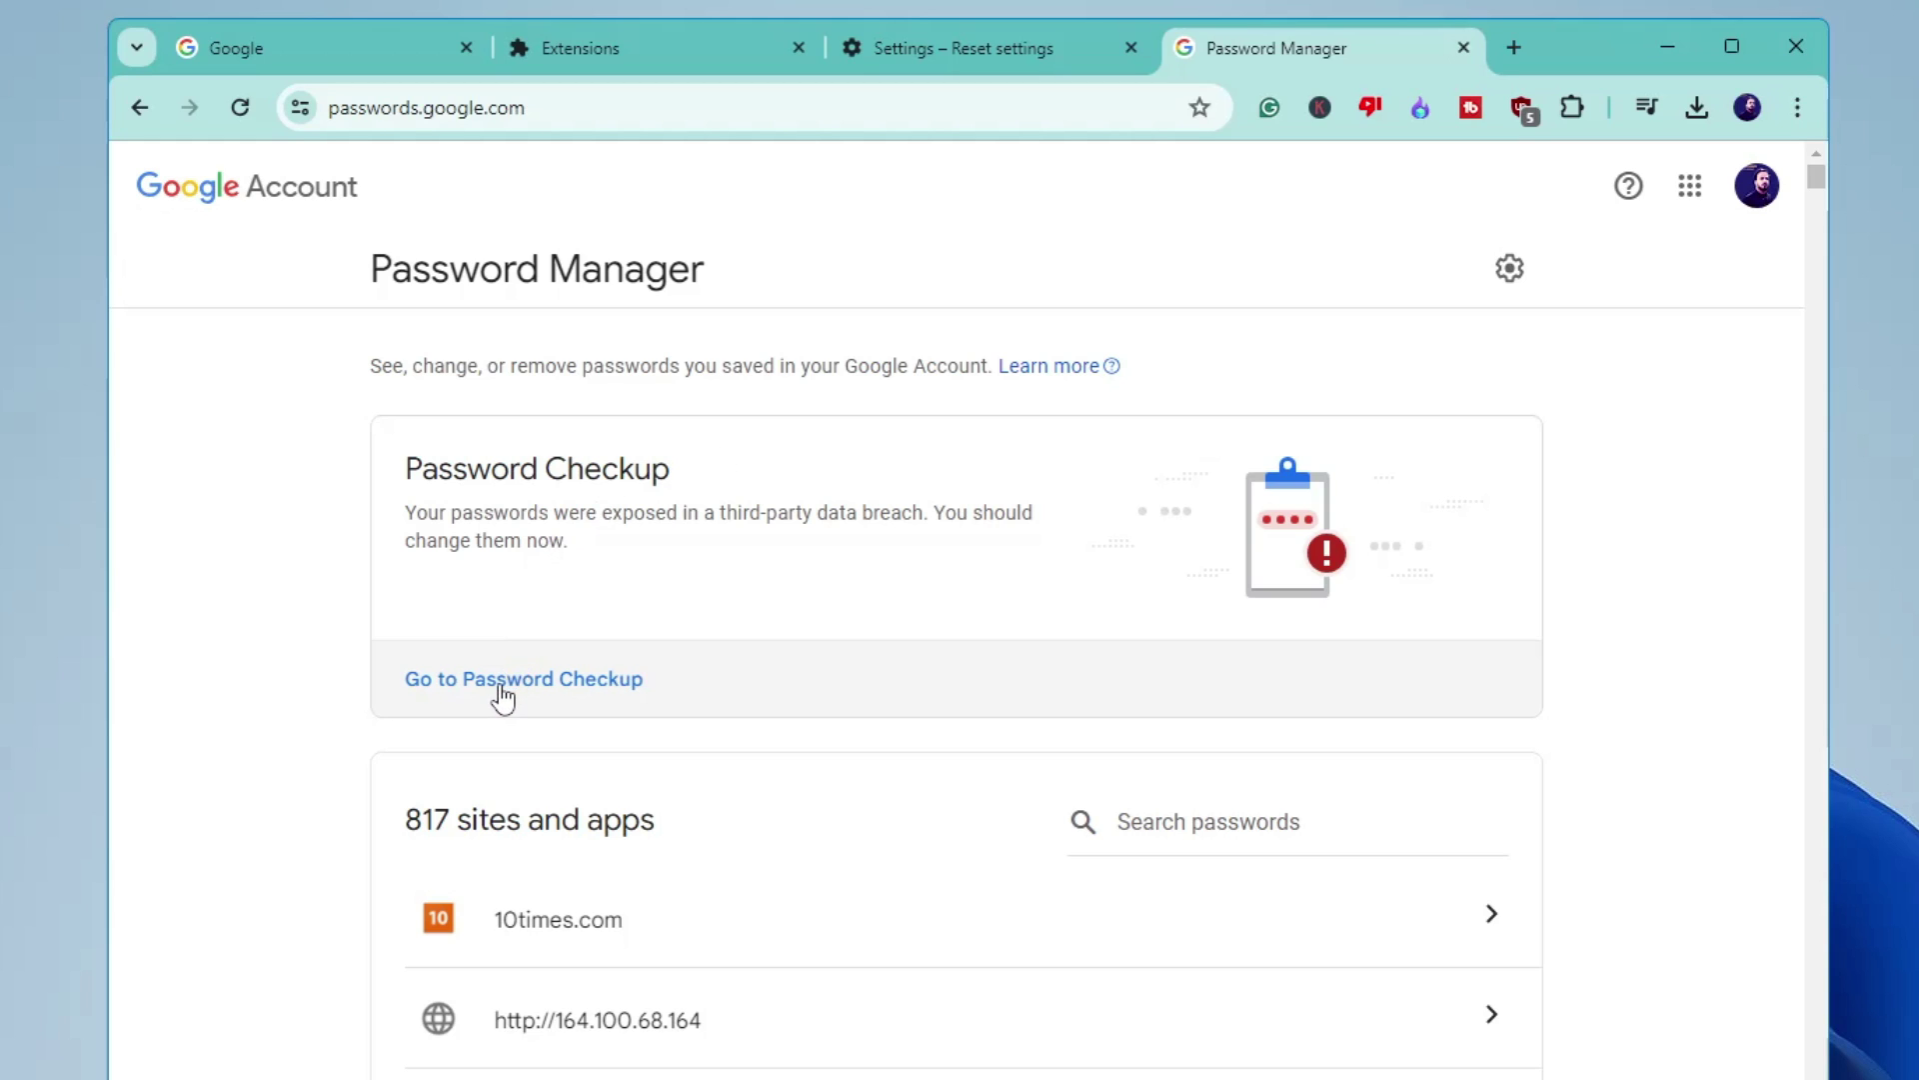
Run Password Checkup on the saved passwords and examine the compromised passwords, followed by the reused ones.
{"action": "left_click", "coordinate": [551, 680]}
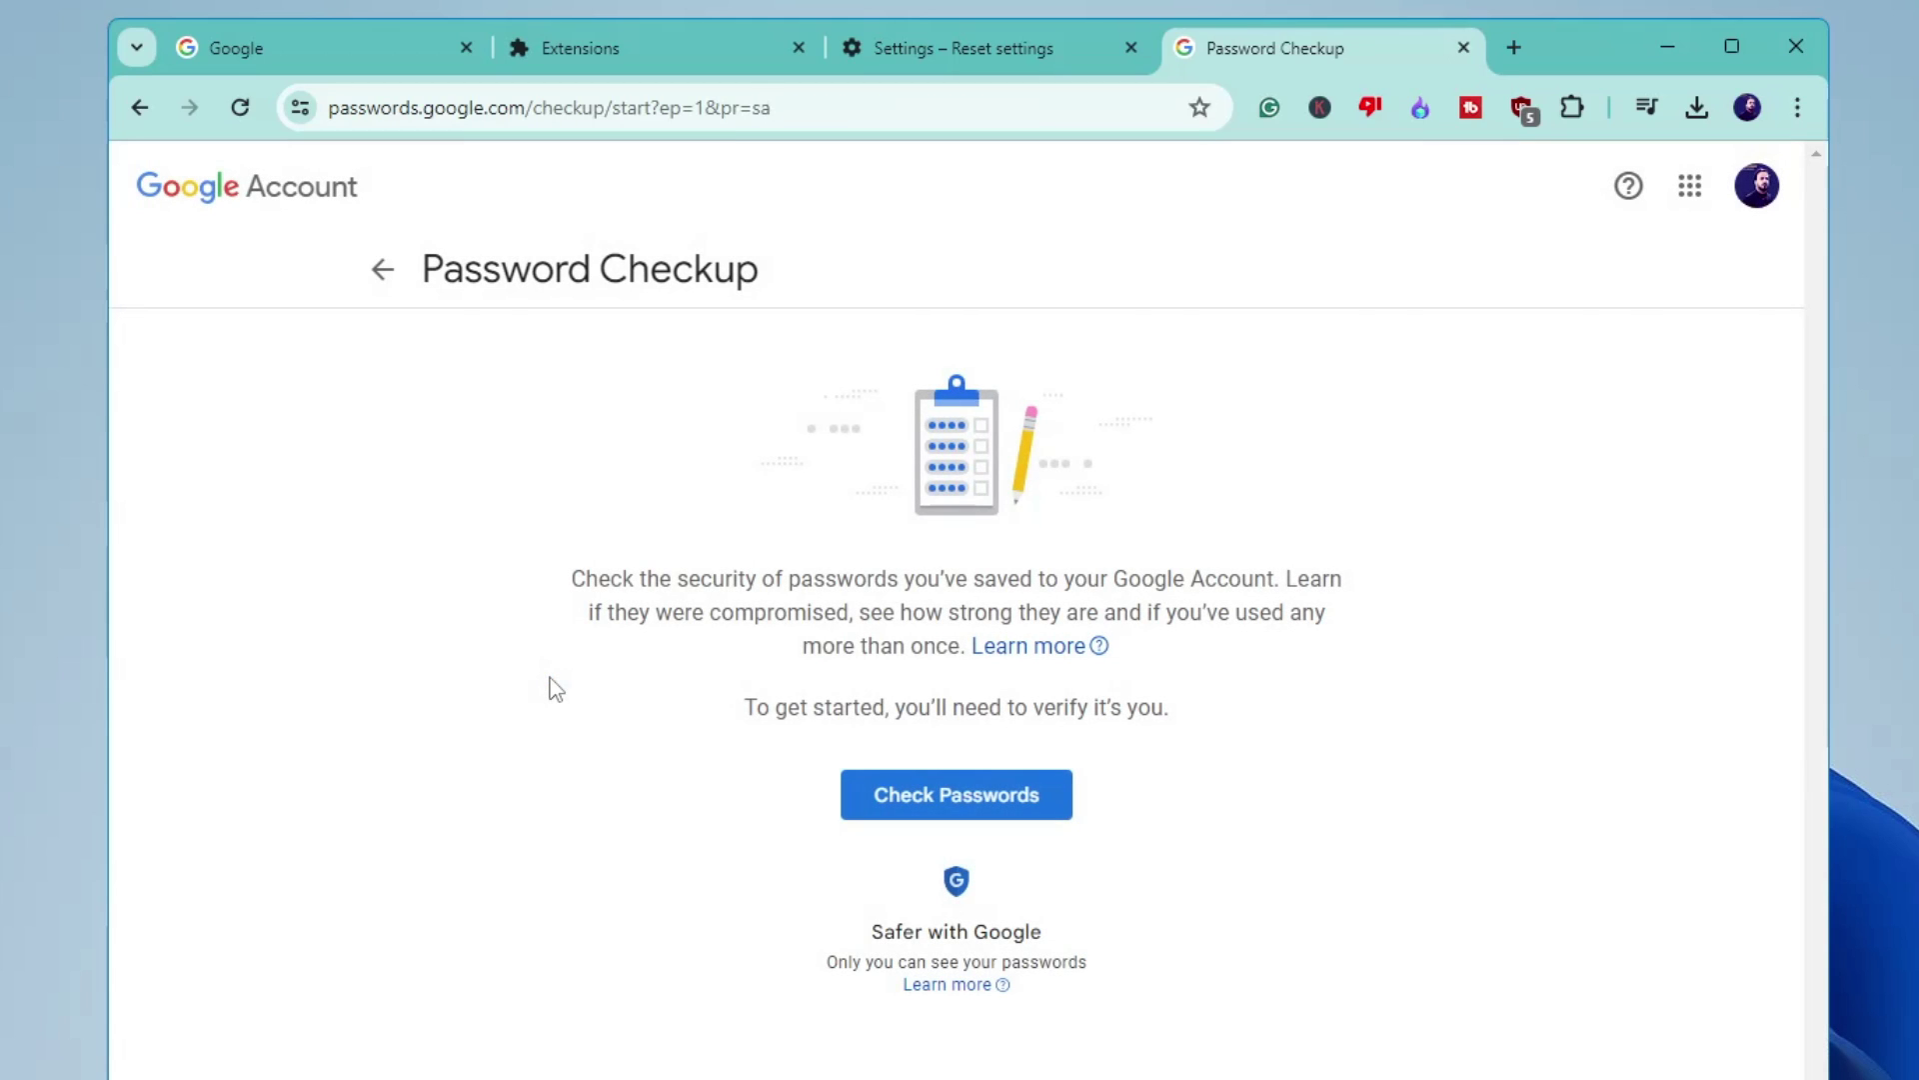
{"action": "left_click", "coordinate": [928, 808]}
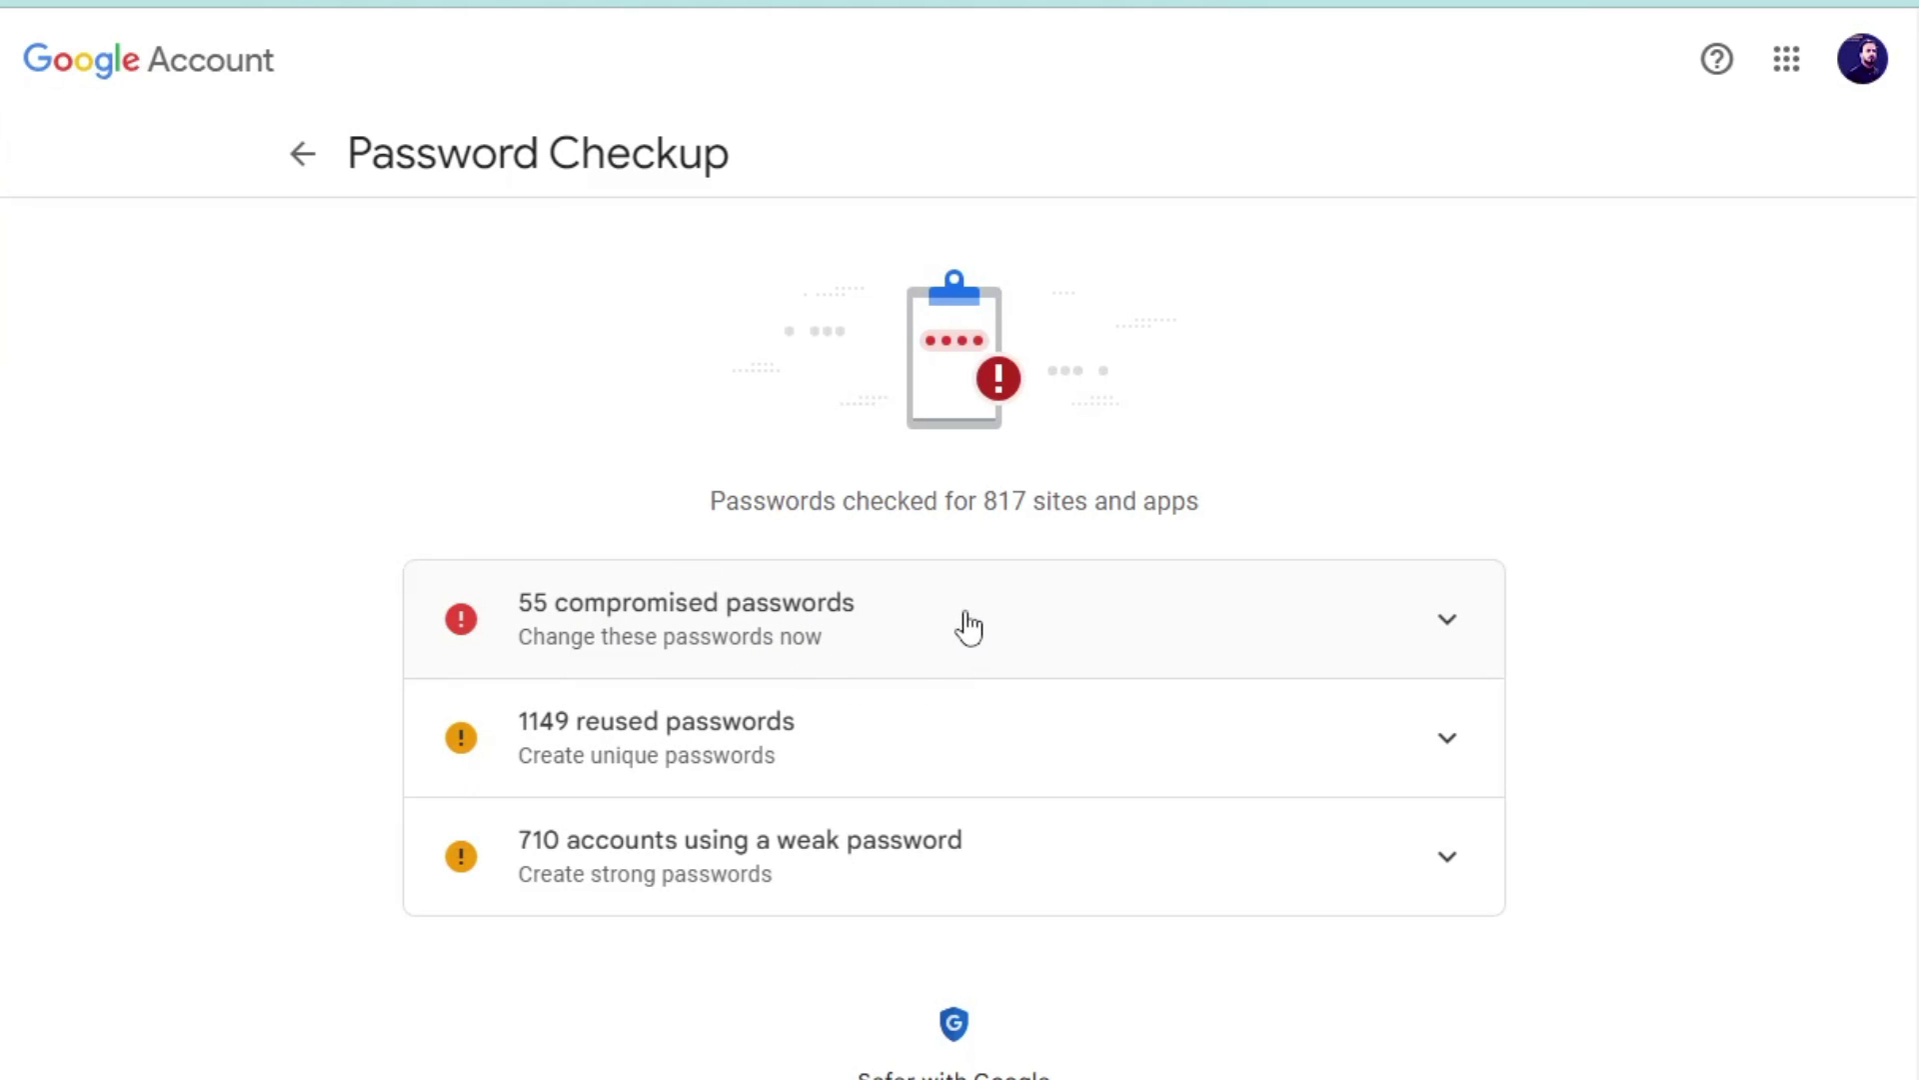
{"action": "left_click", "coordinate": [1439, 633]}
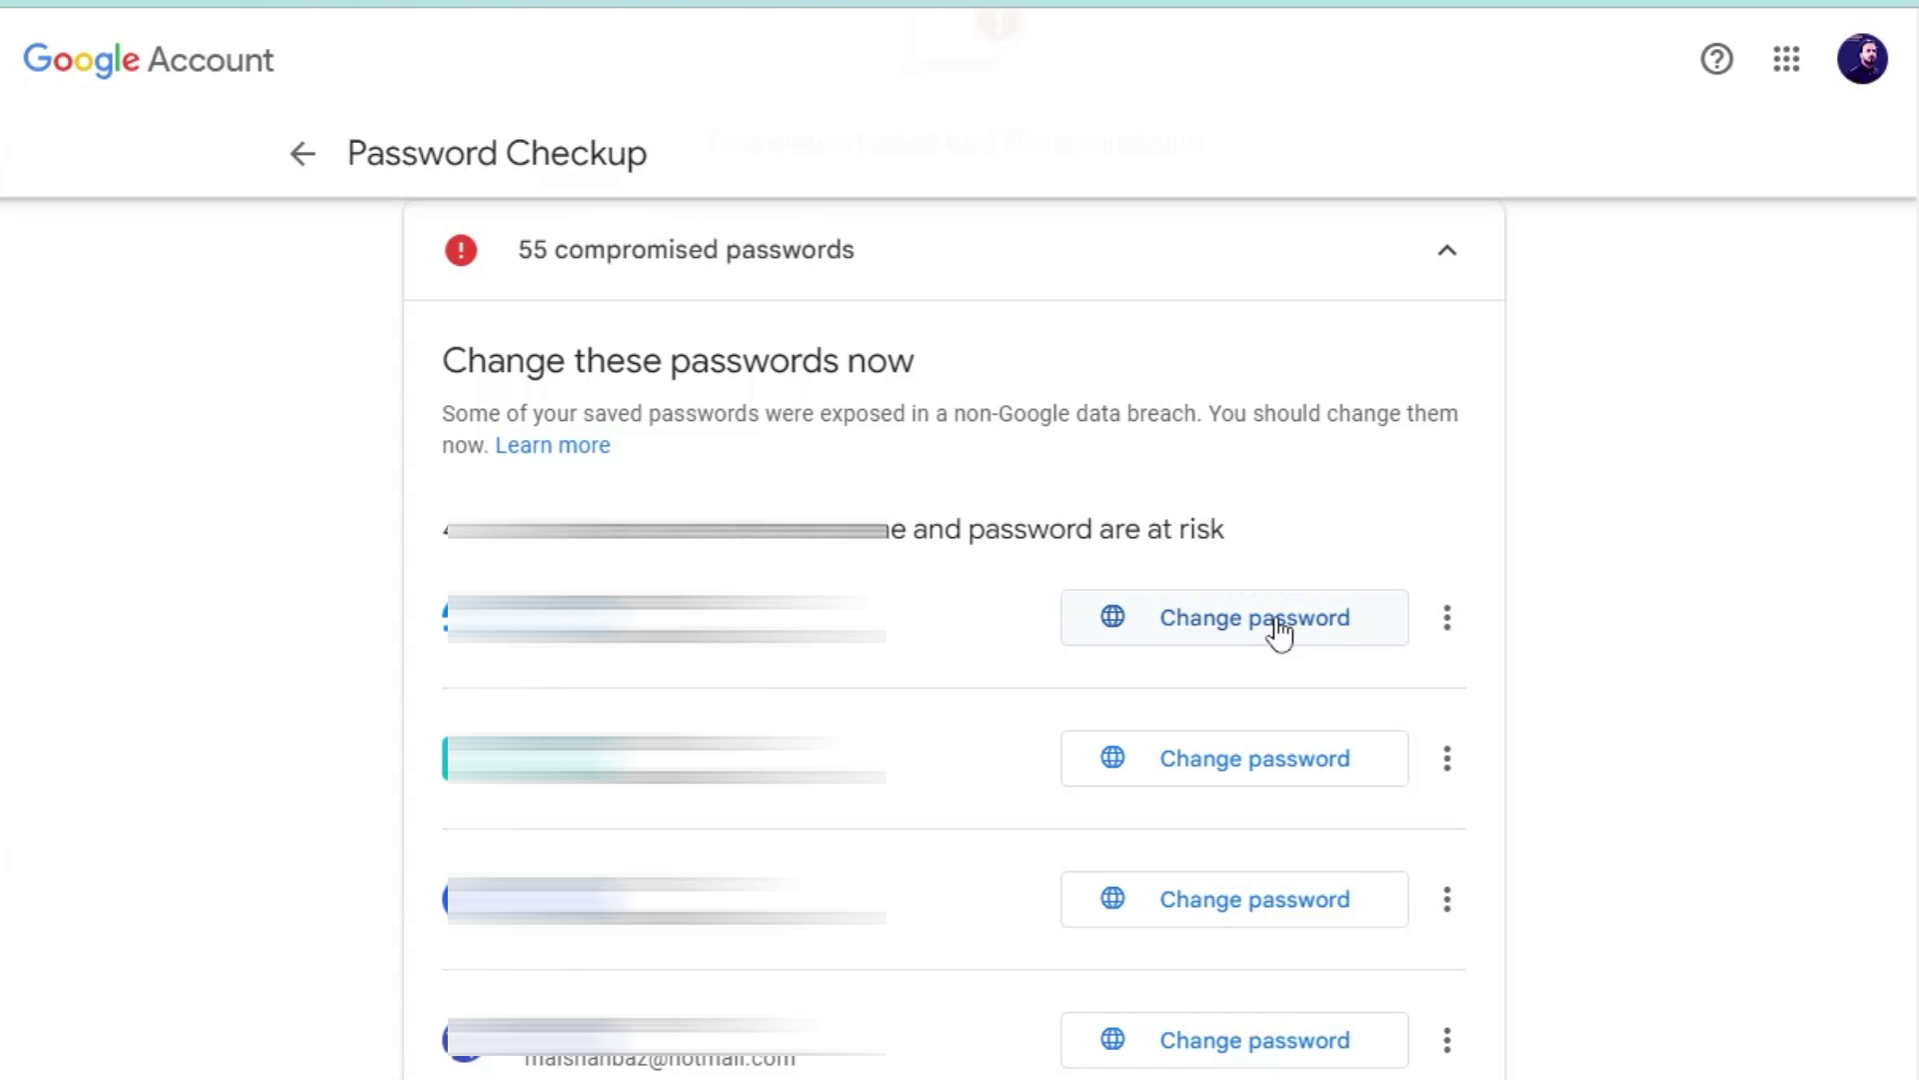
{"action": "scroll", "coordinate": [1243, 626], "scroll_direction": "down", "scroll_amount": 2}
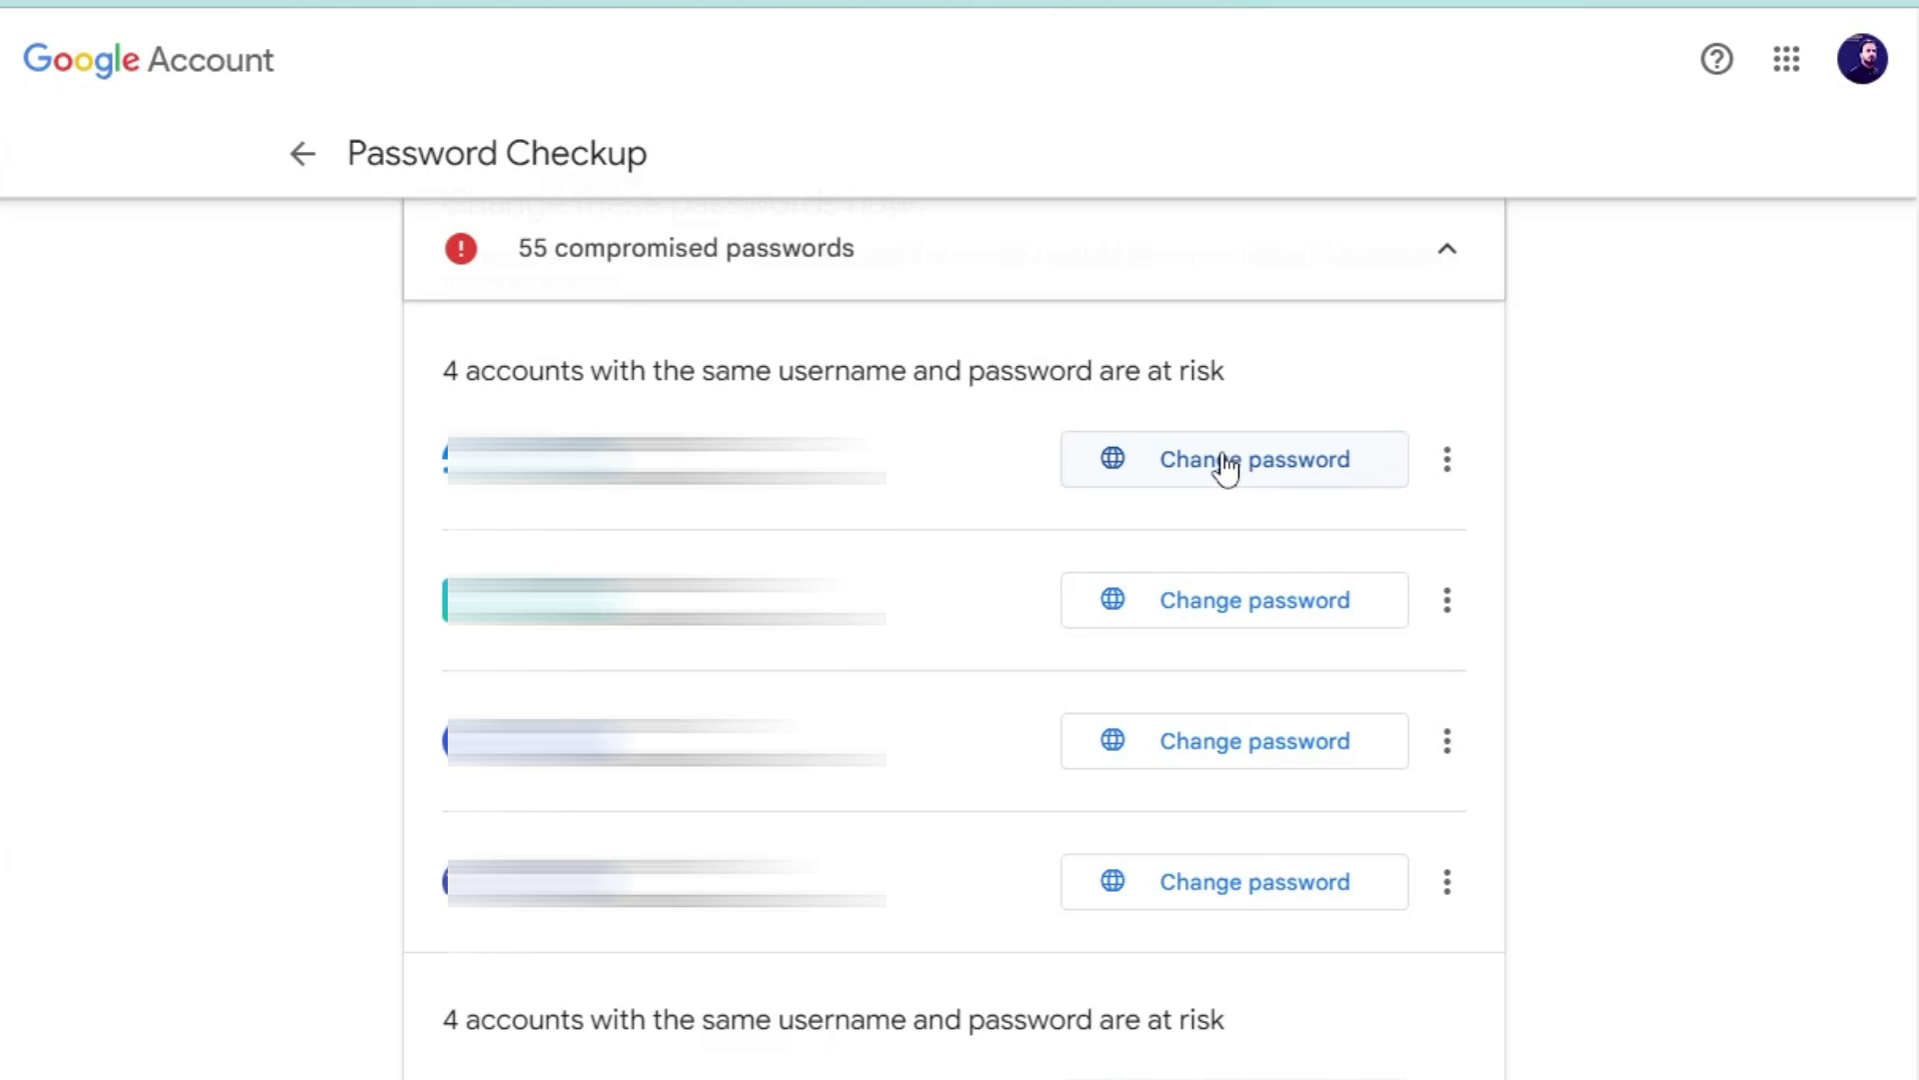
{"action": "scroll", "coordinate": [1160, 530], "scroll_direction": "down", "scroll_amount": 3}
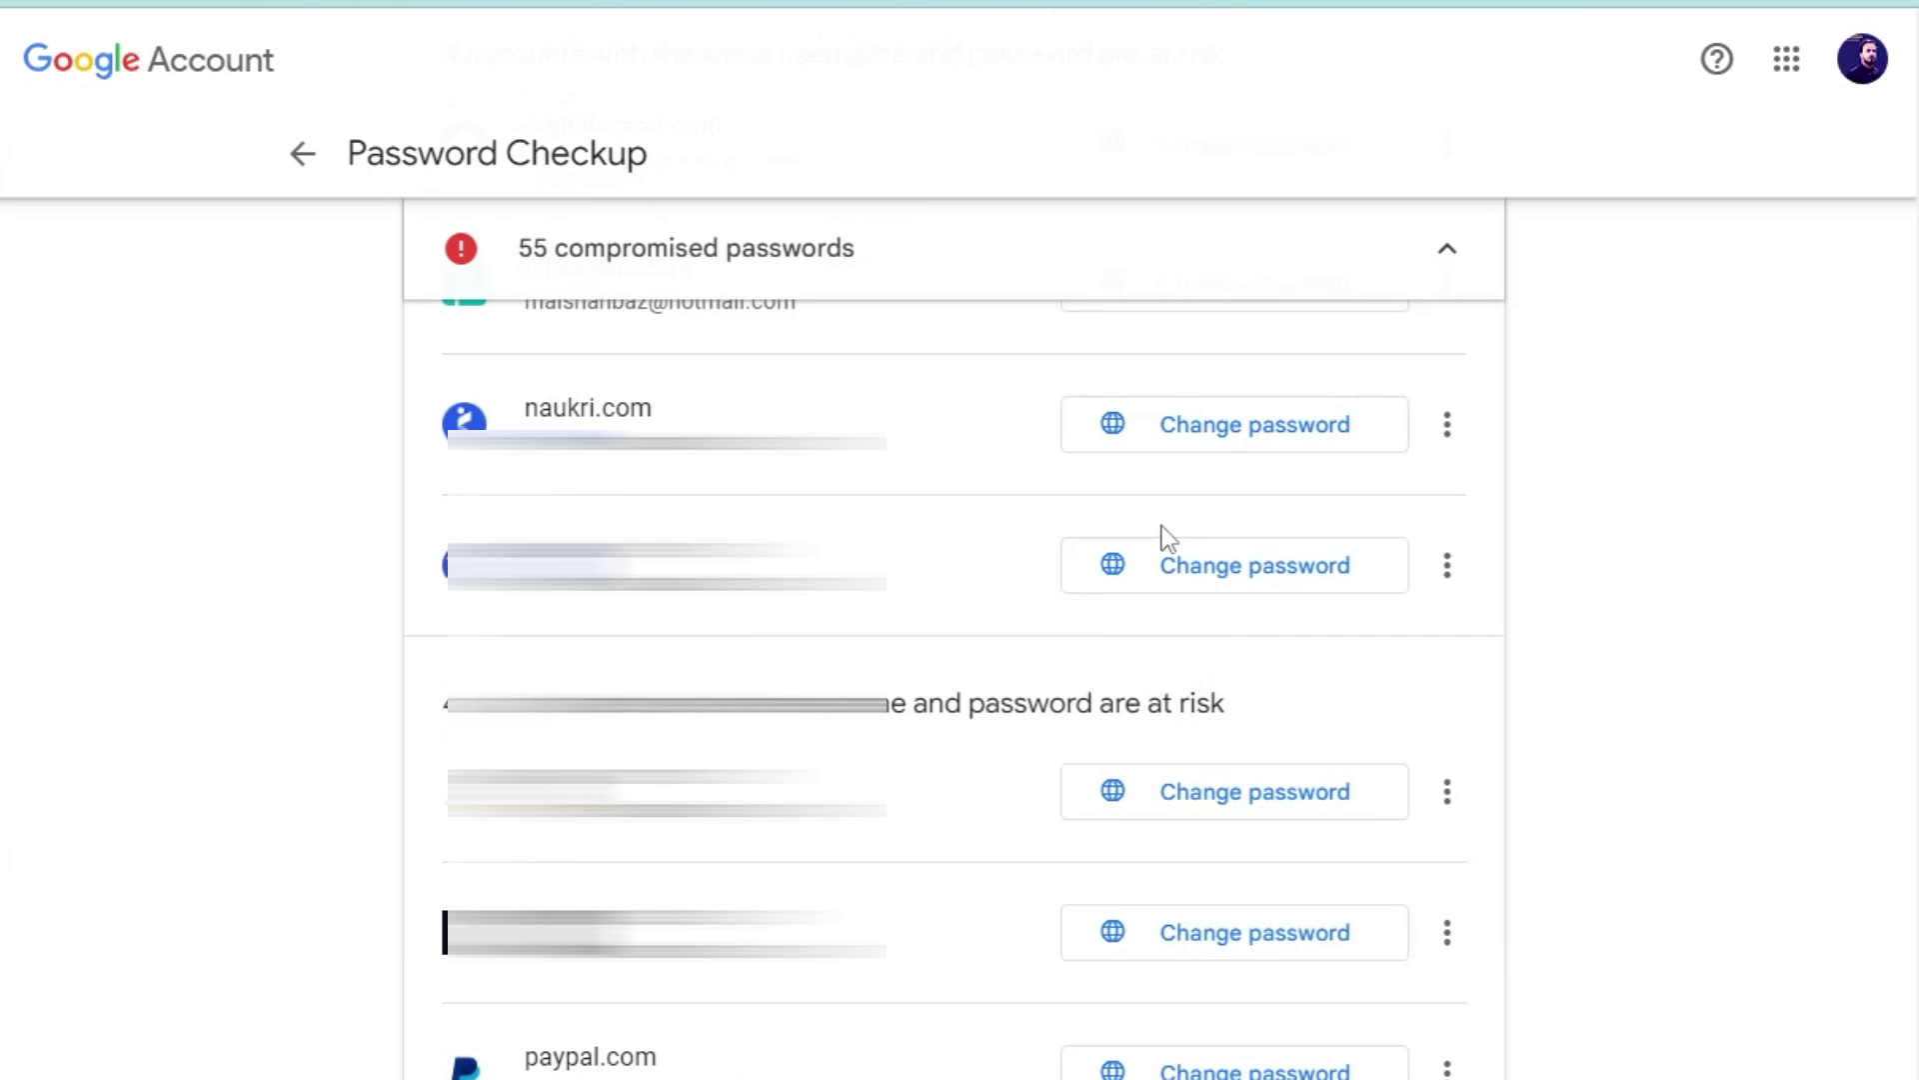
{"action": "scroll", "coordinate": [1161, 536], "scroll_direction": "up", "scroll_amount": 10}
{"action": "left_click", "coordinate": [300, 154]}
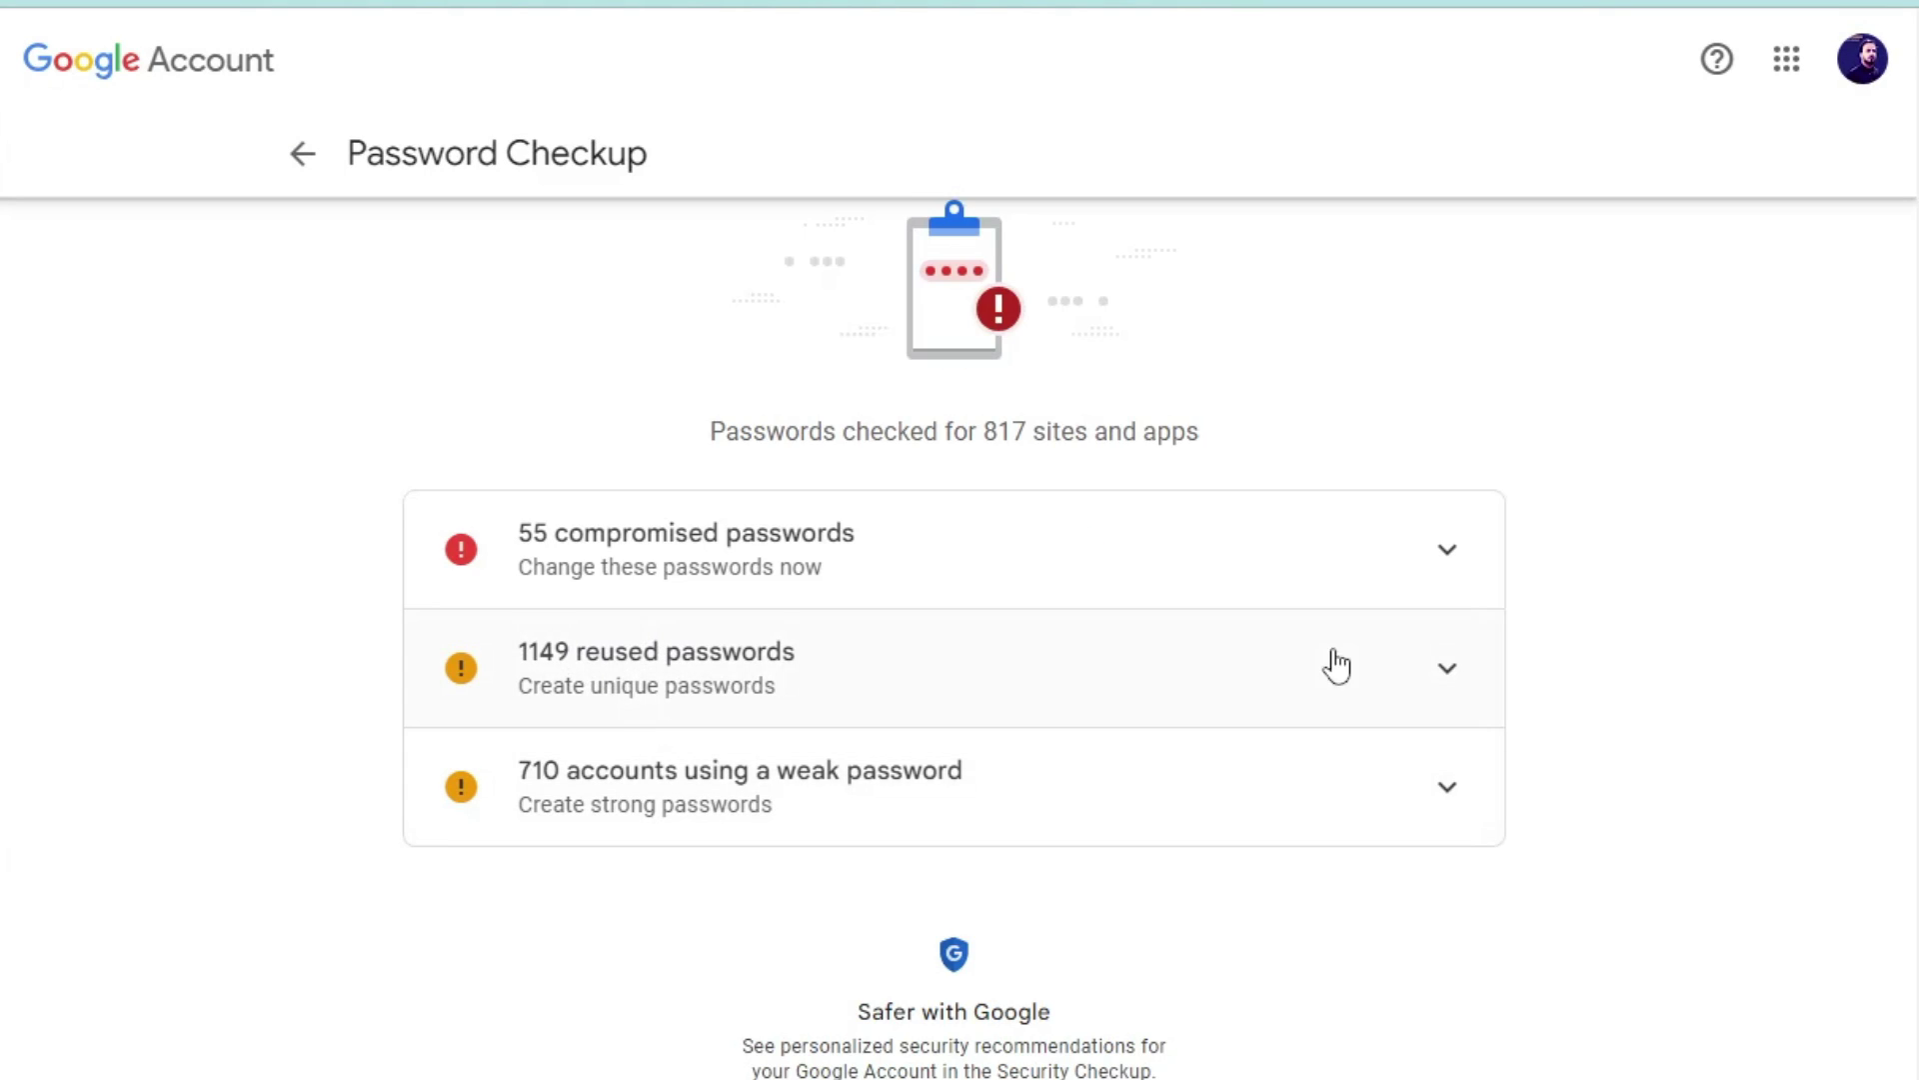
{"action": "left_click", "coordinate": [1437, 688]}
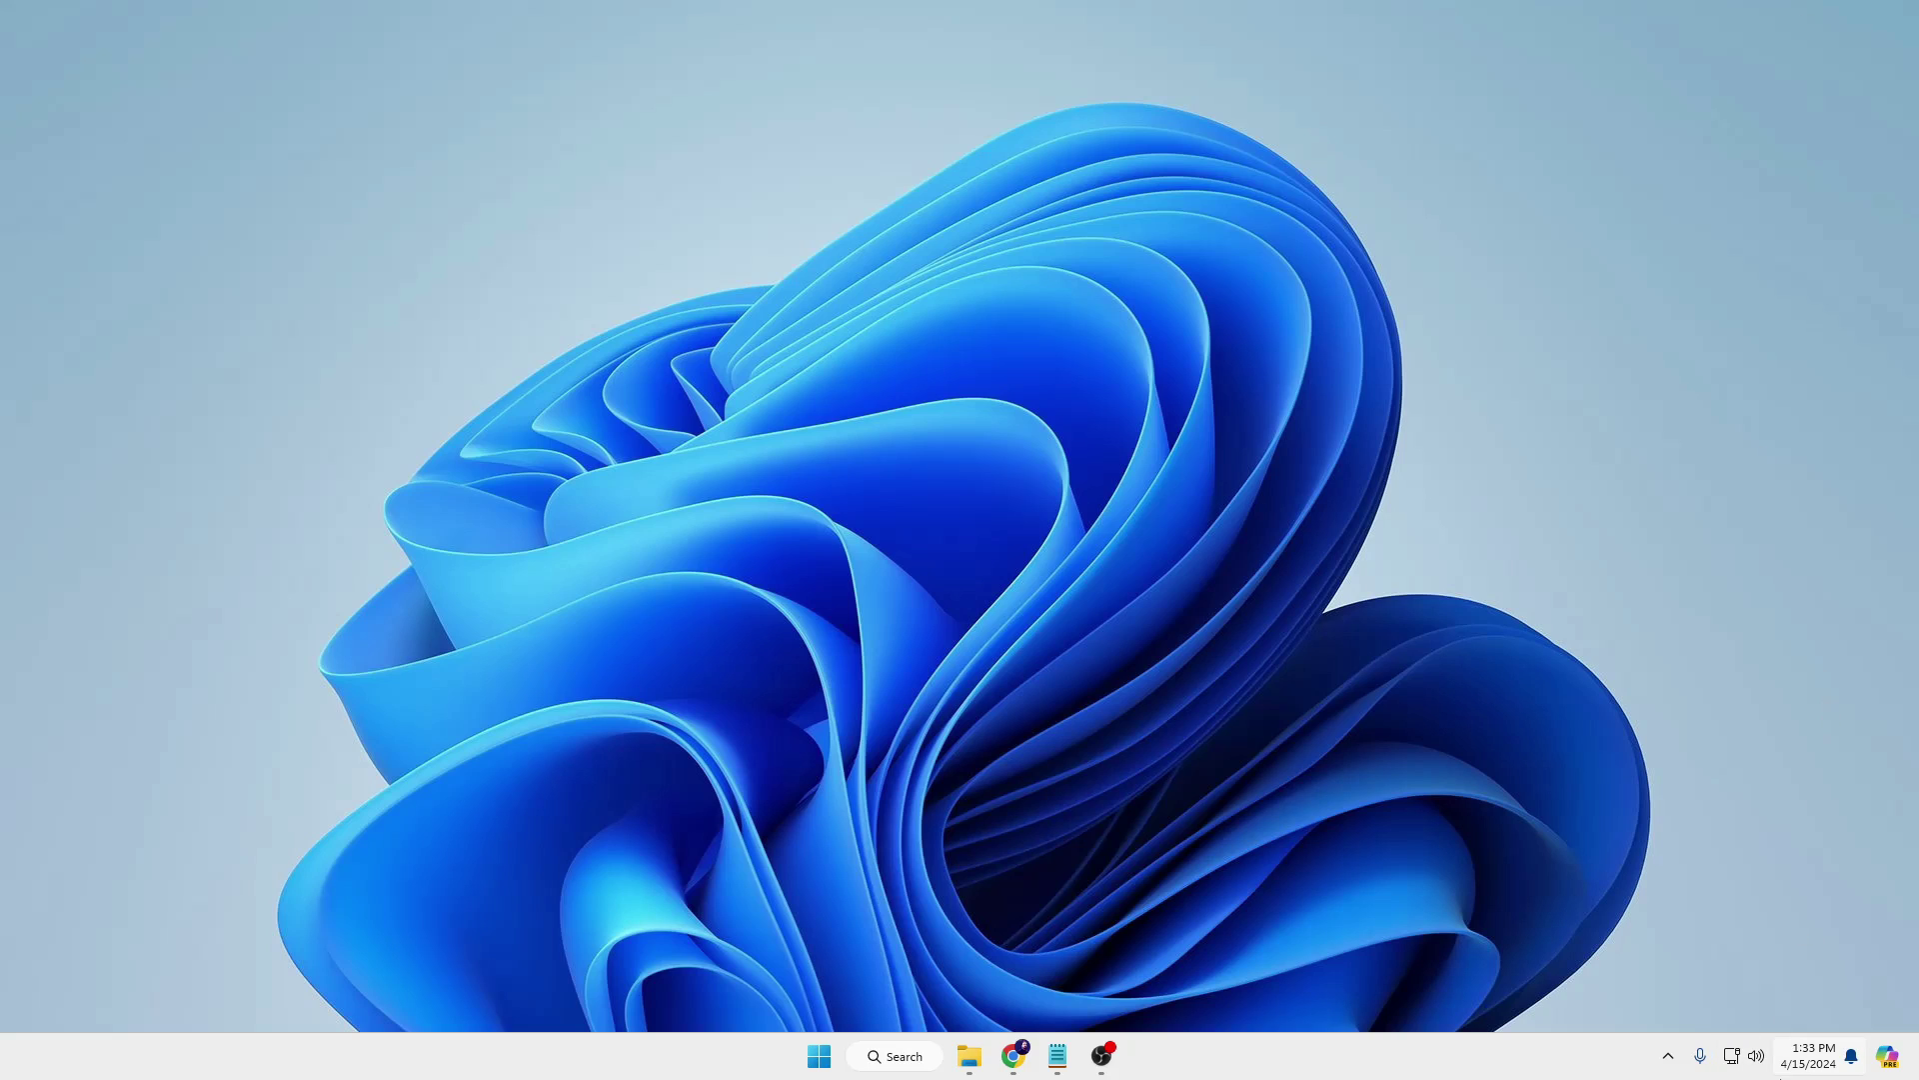
Select Microsoft Defender Antivirus (offline scan) in the Virus & threat protection scan options and close Windows Security.
{"action": "left_click", "coordinate": [920, 1040]}
{"action": "type", "text": "virus"}
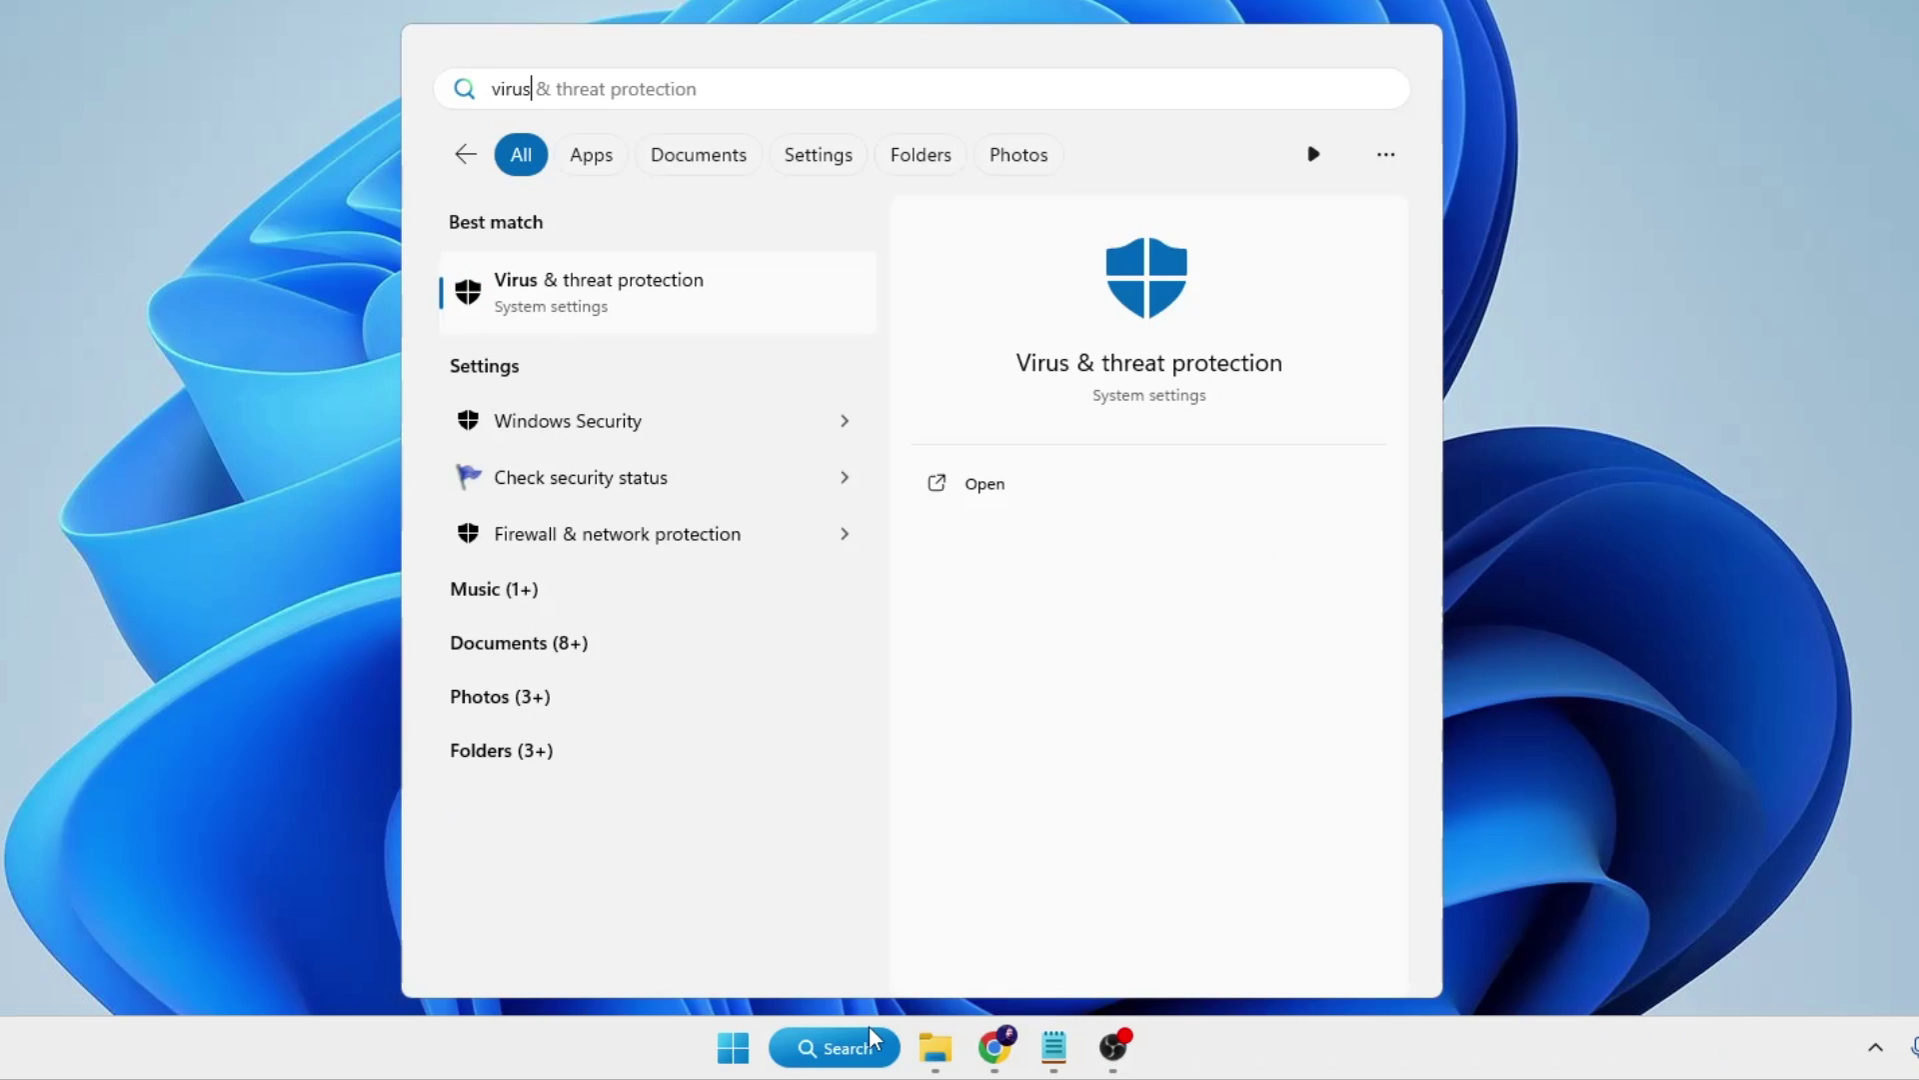
{"action": "left_click", "coordinate": [751, 288]}
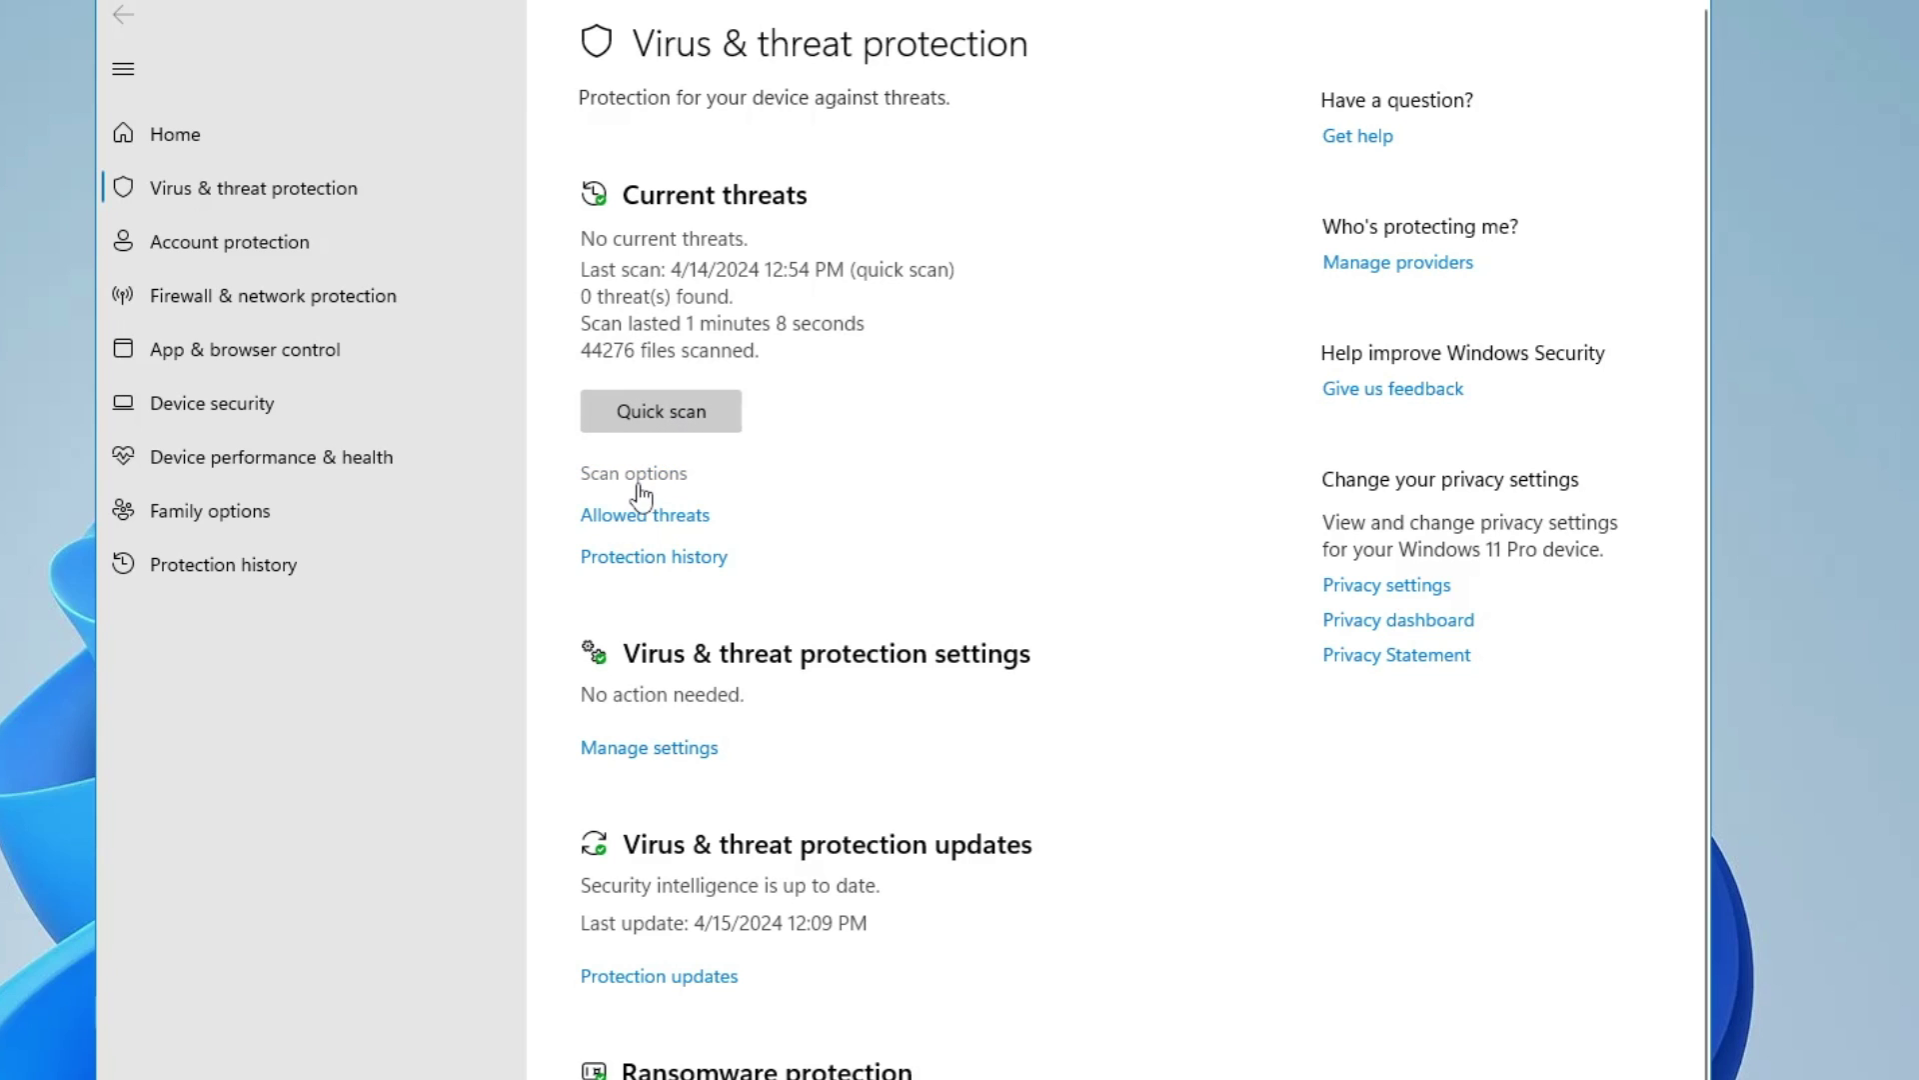
{"action": "left_click", "coordinate": [646, 474]}
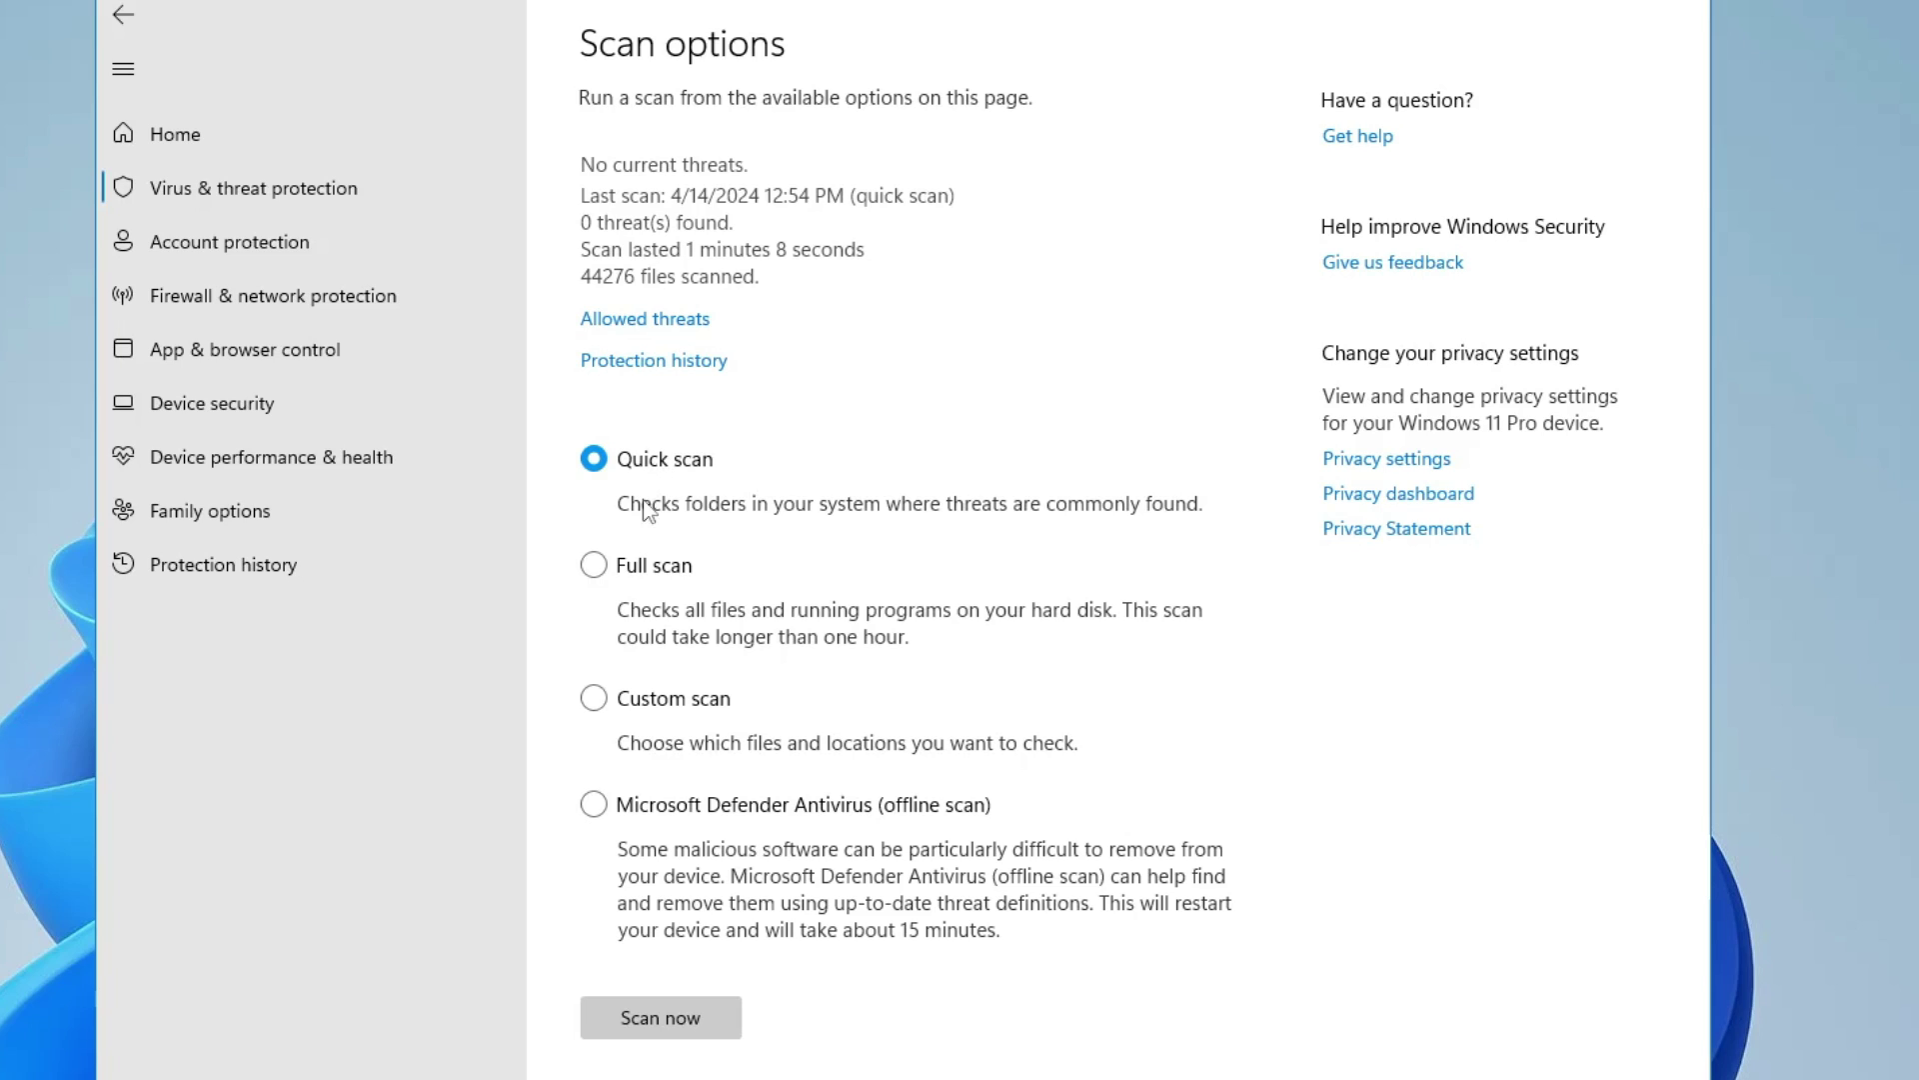
{"action": "left_click", "coordinate": [604, 808]}
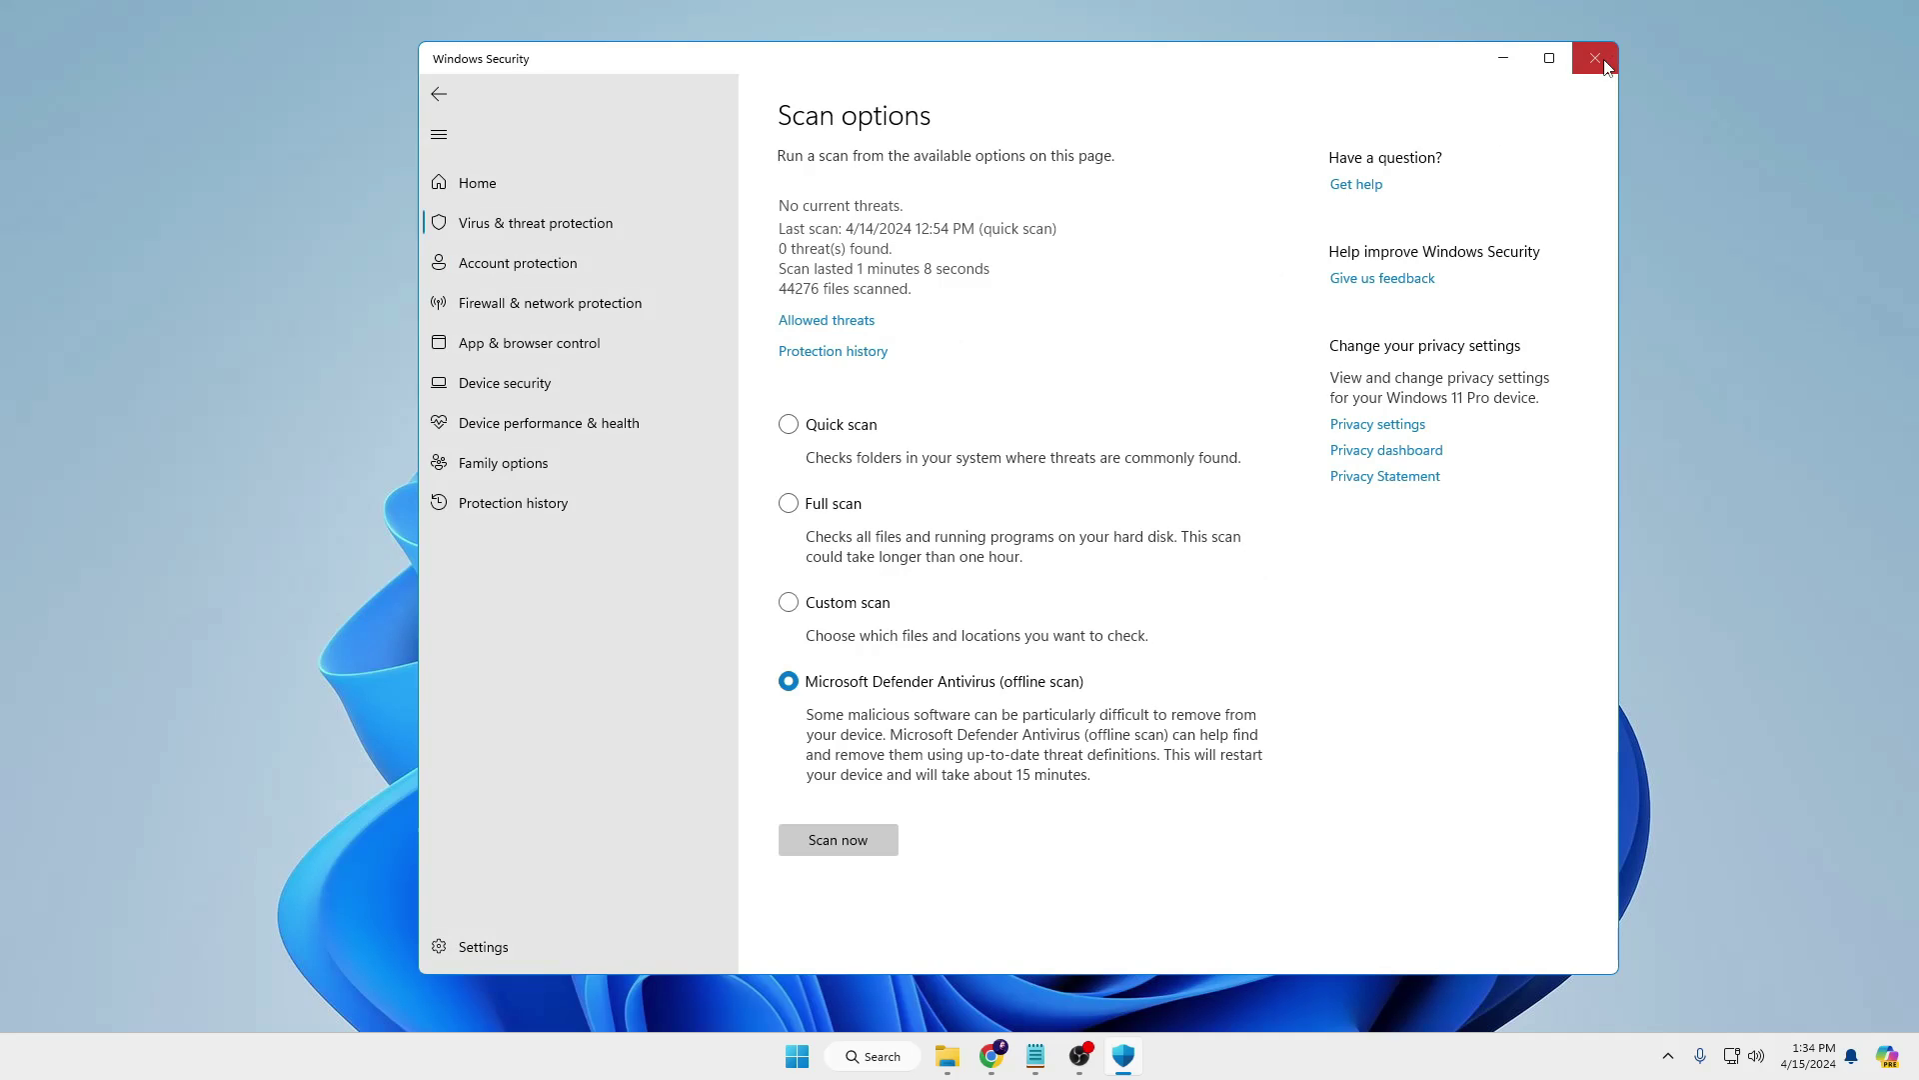
{"action": "left_click", "coordinate": [1596, 59]}
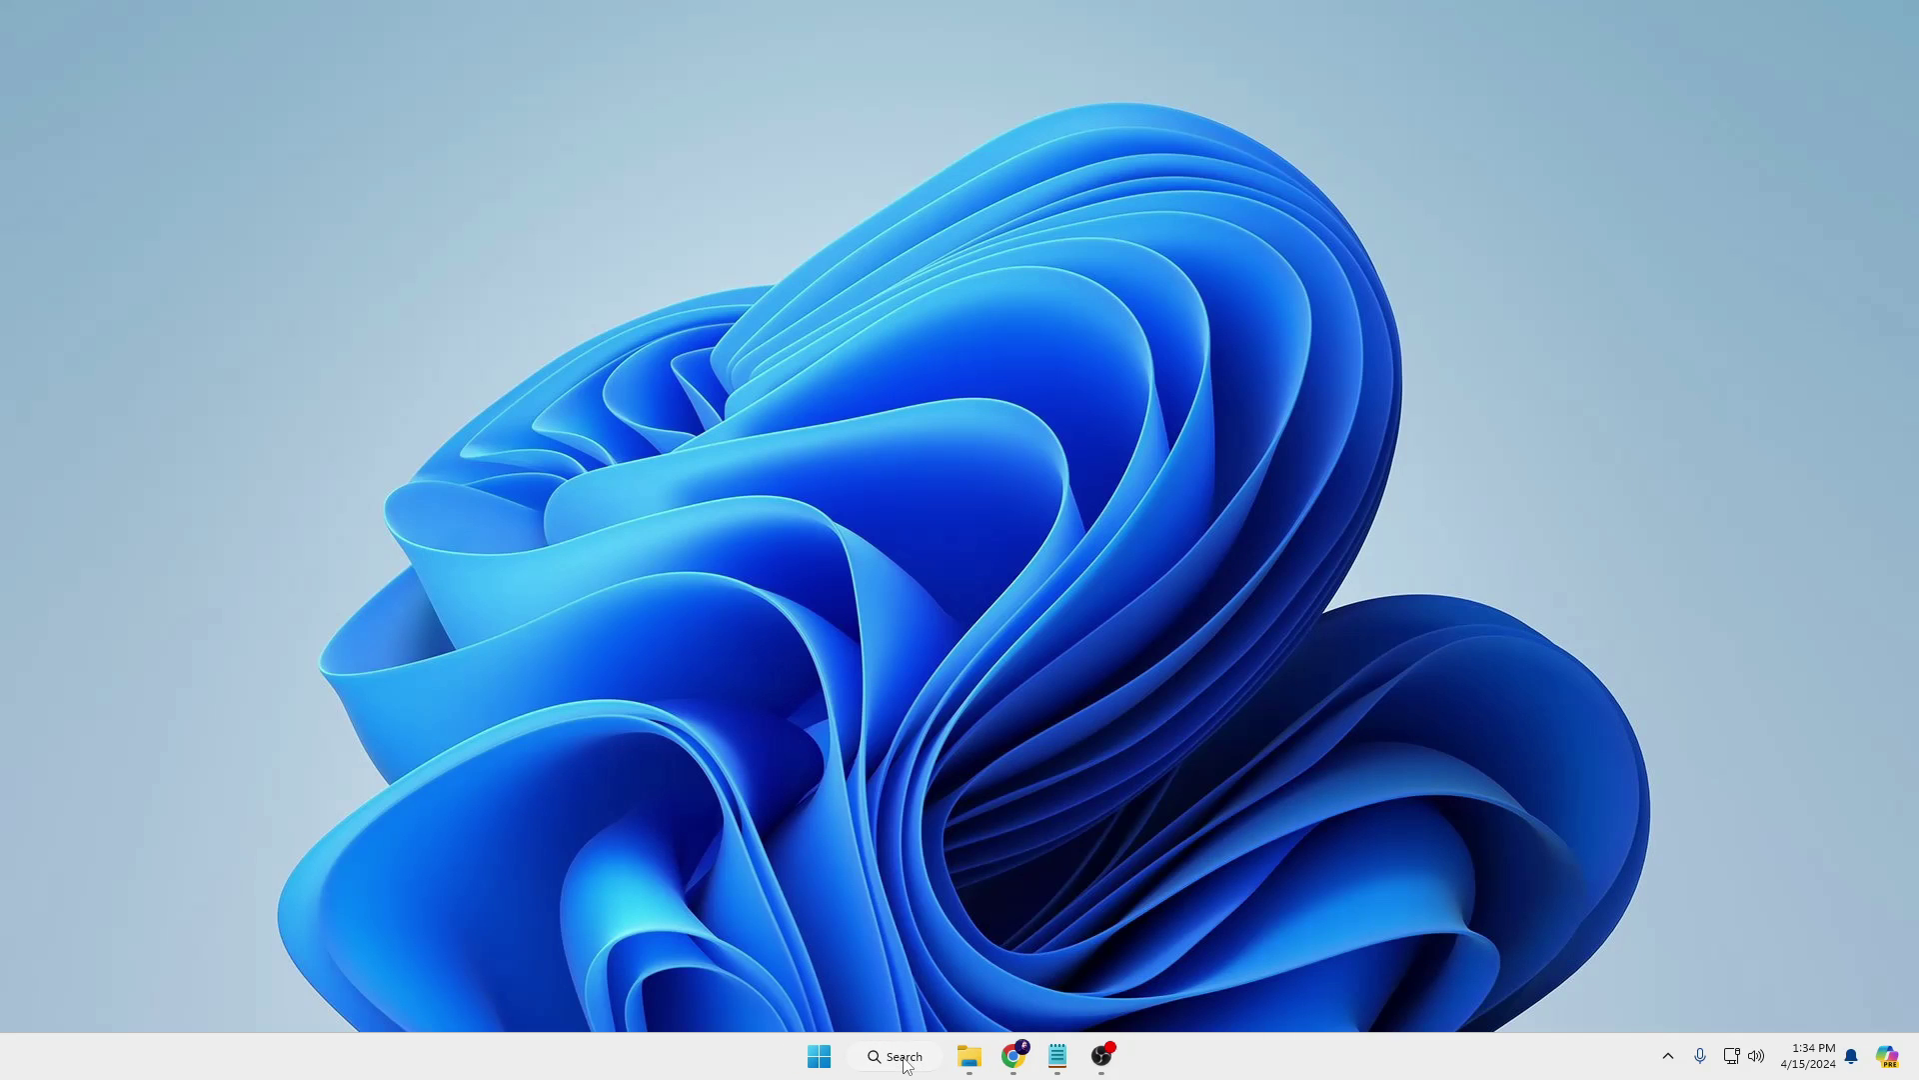
Run mrt to launch the Malicious Software Removal Tool, reposition its window and proceed to the scan type choice.
{"action": "right_click", "coordinate": [833, 1057]}
{"action": "left_click", "coordinate": [813, 953]}
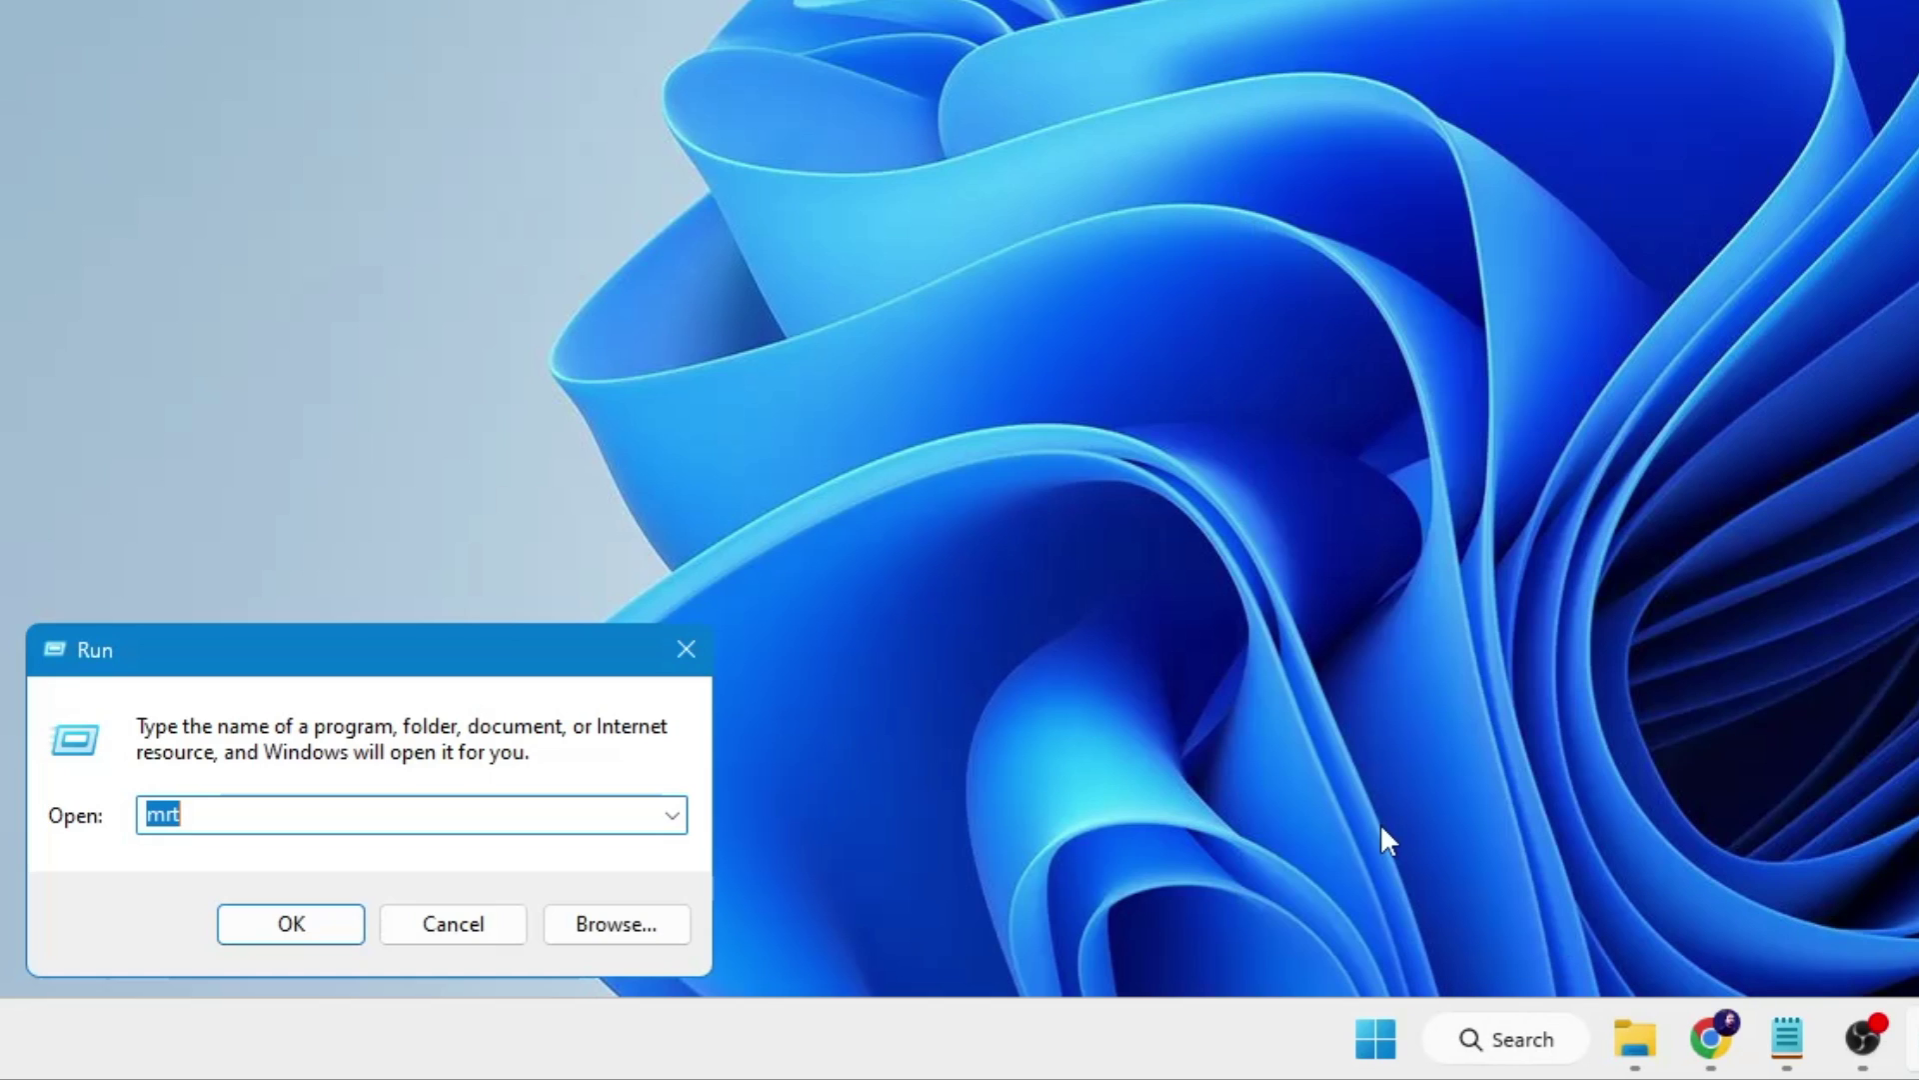
{"action": "type", "text": "mrt"}
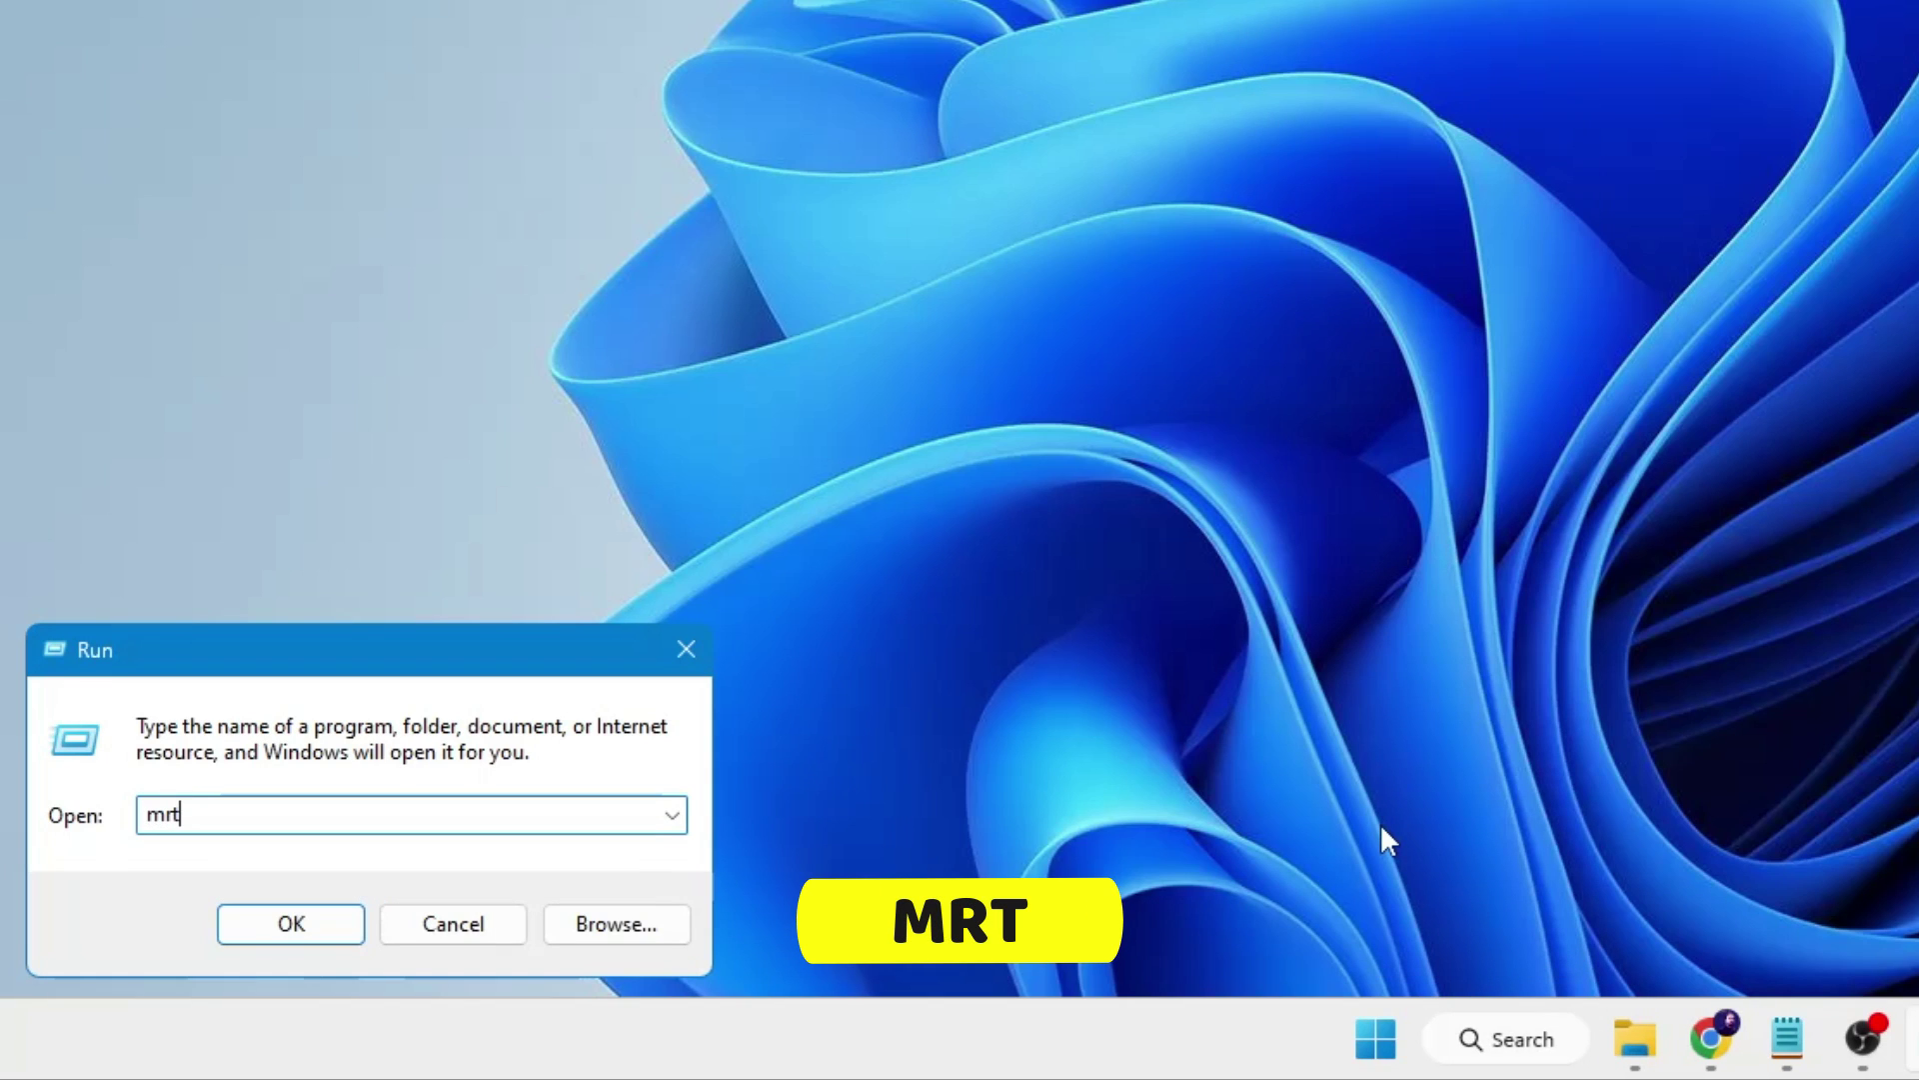
{"action": "left_click", "coordinate": [317, 922]}
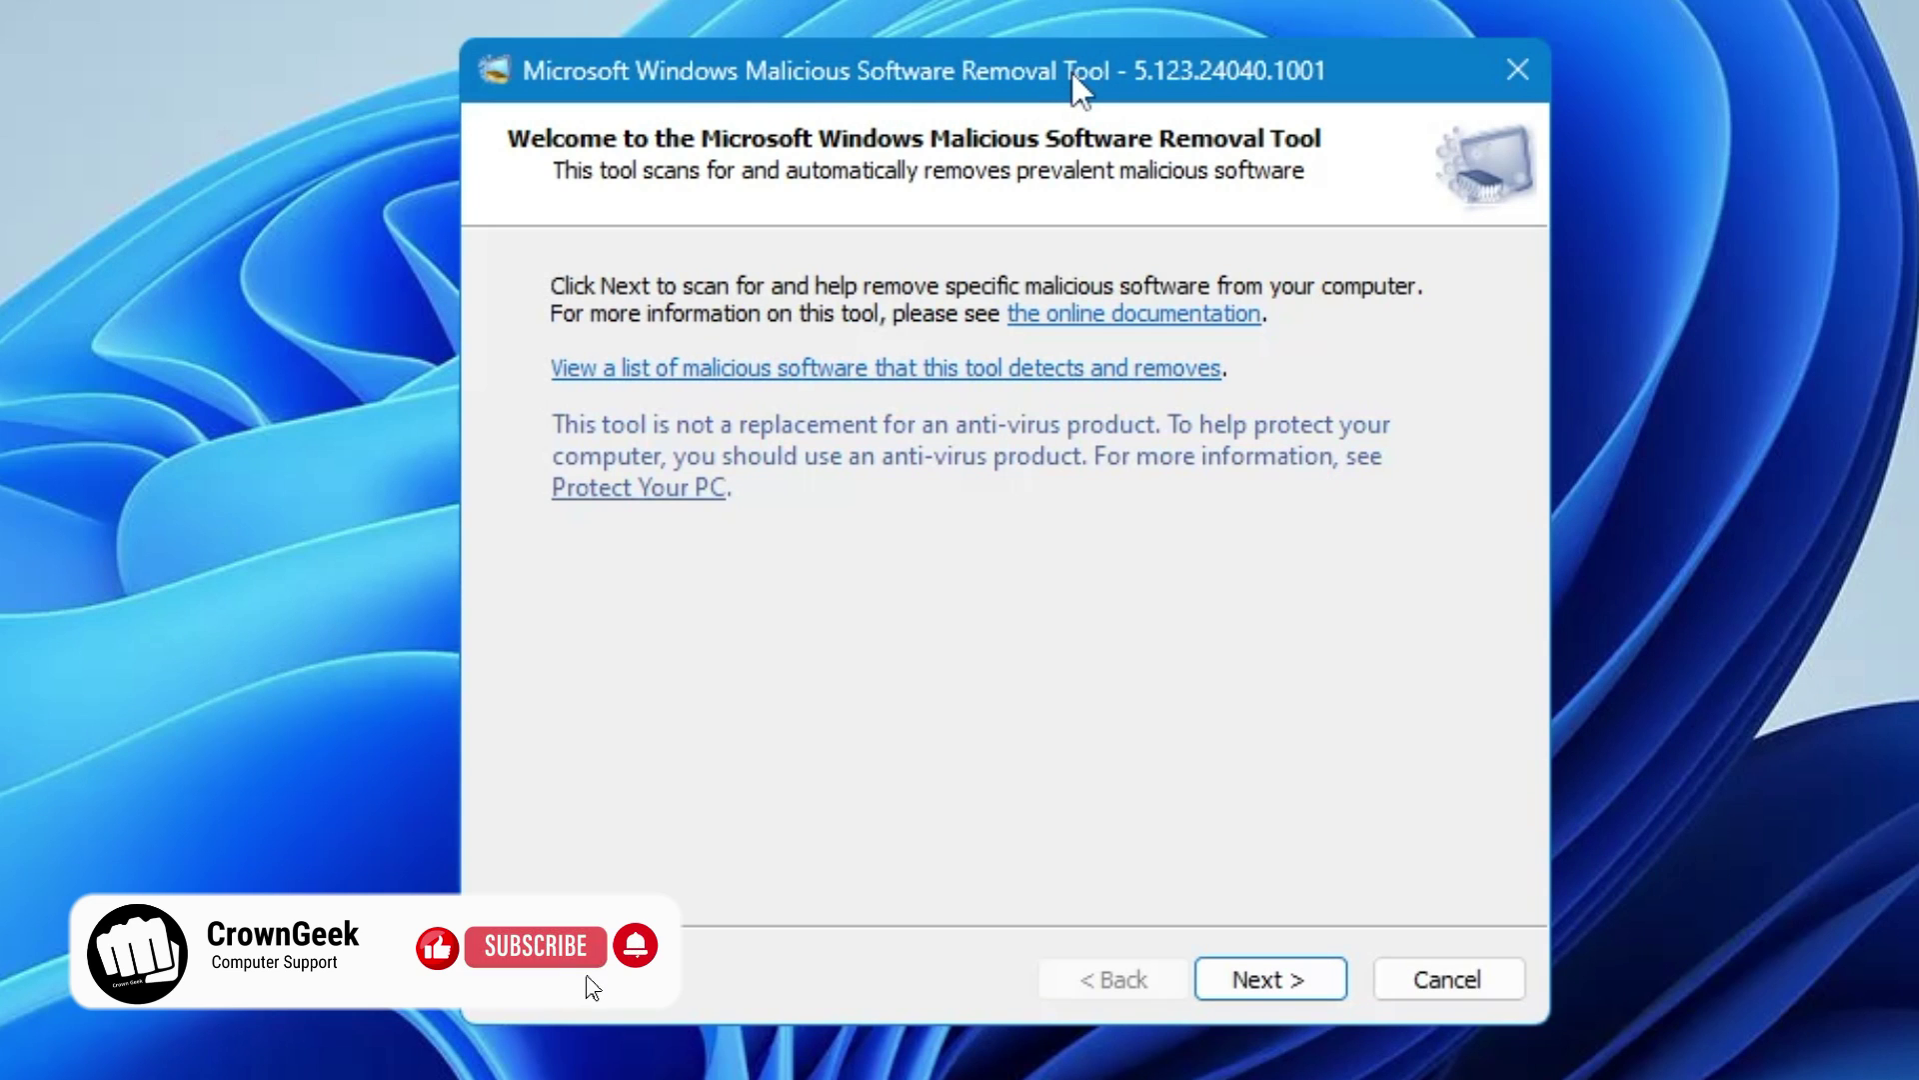
{"action": "left_click_drag", "start_coordinate": [1069, 86], "coordinate": [1120, 164]}
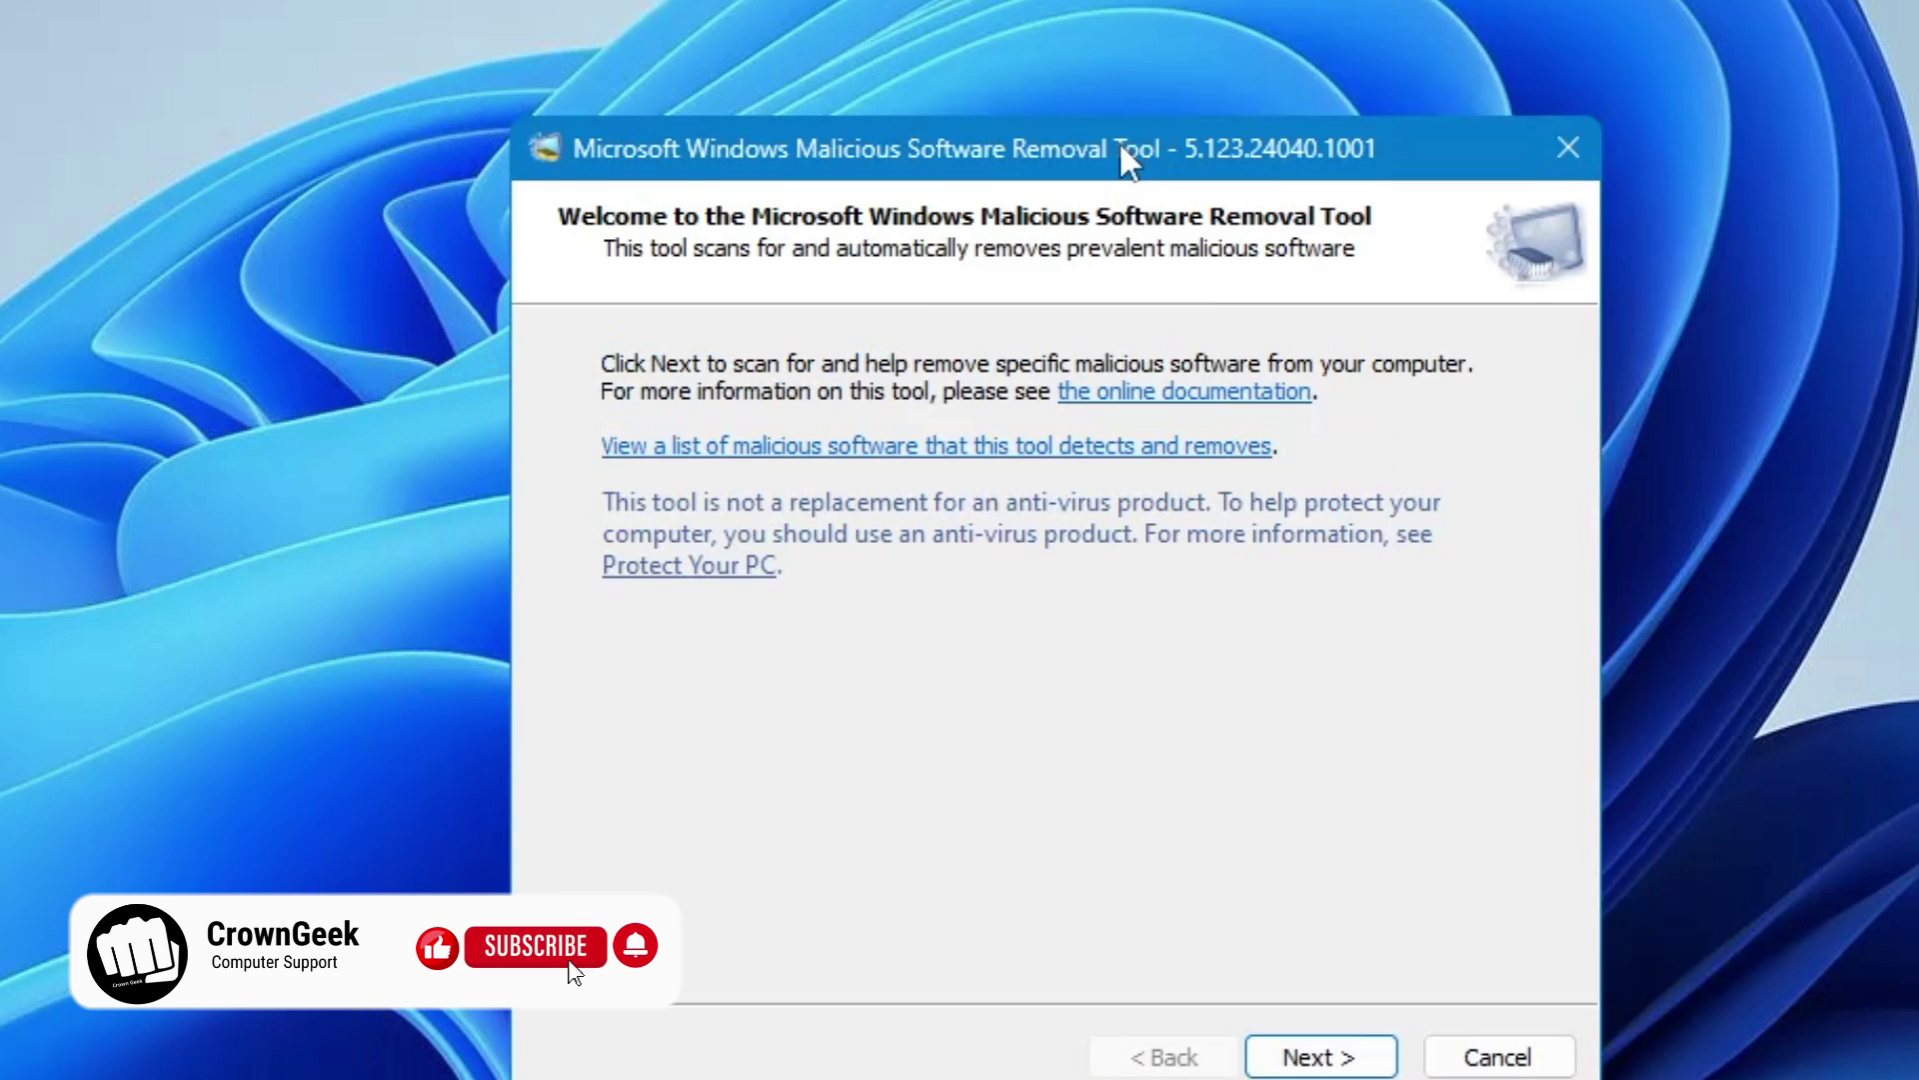
{"action": "key", "text": "Return"}
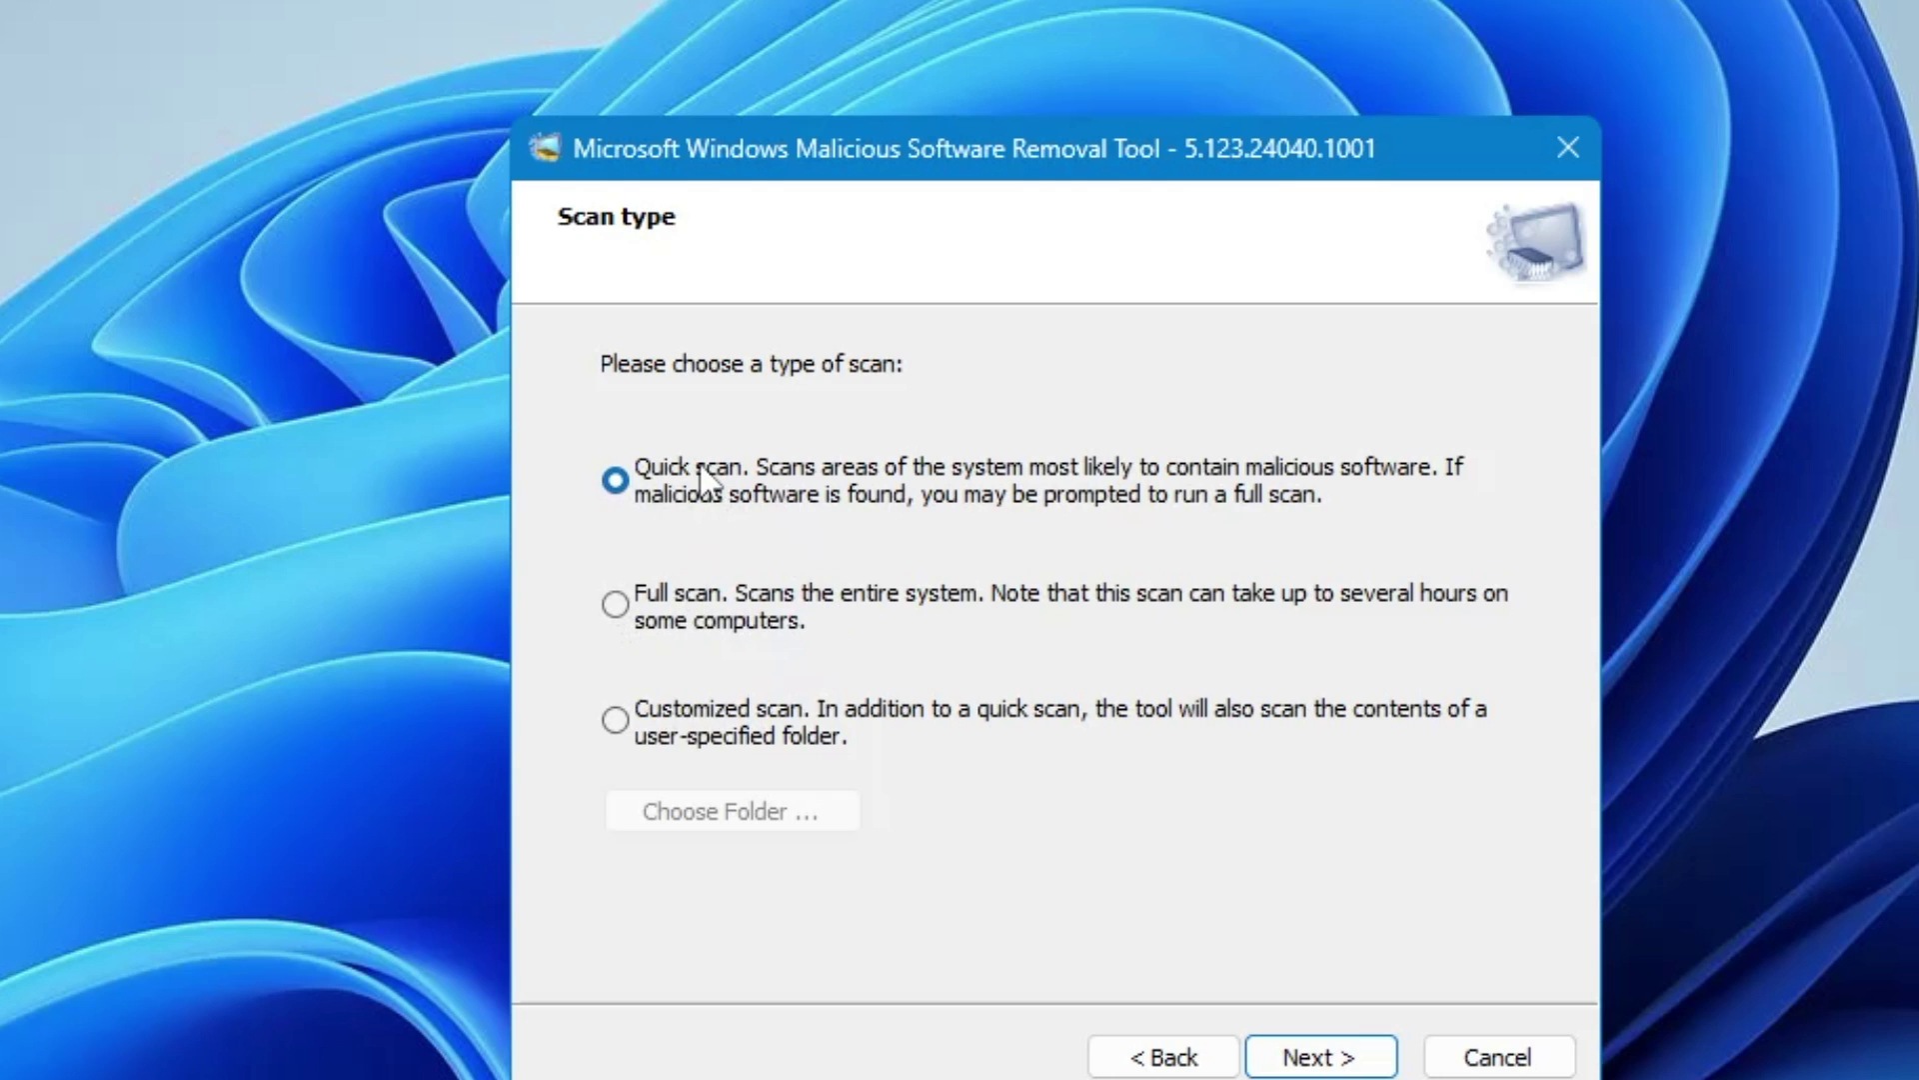
Start the quick scan in the Malicious Software Removal Tool and run temp to open the Windows Temp folder.
{"action": "left_click", "coordinate": [1299, 1055]}
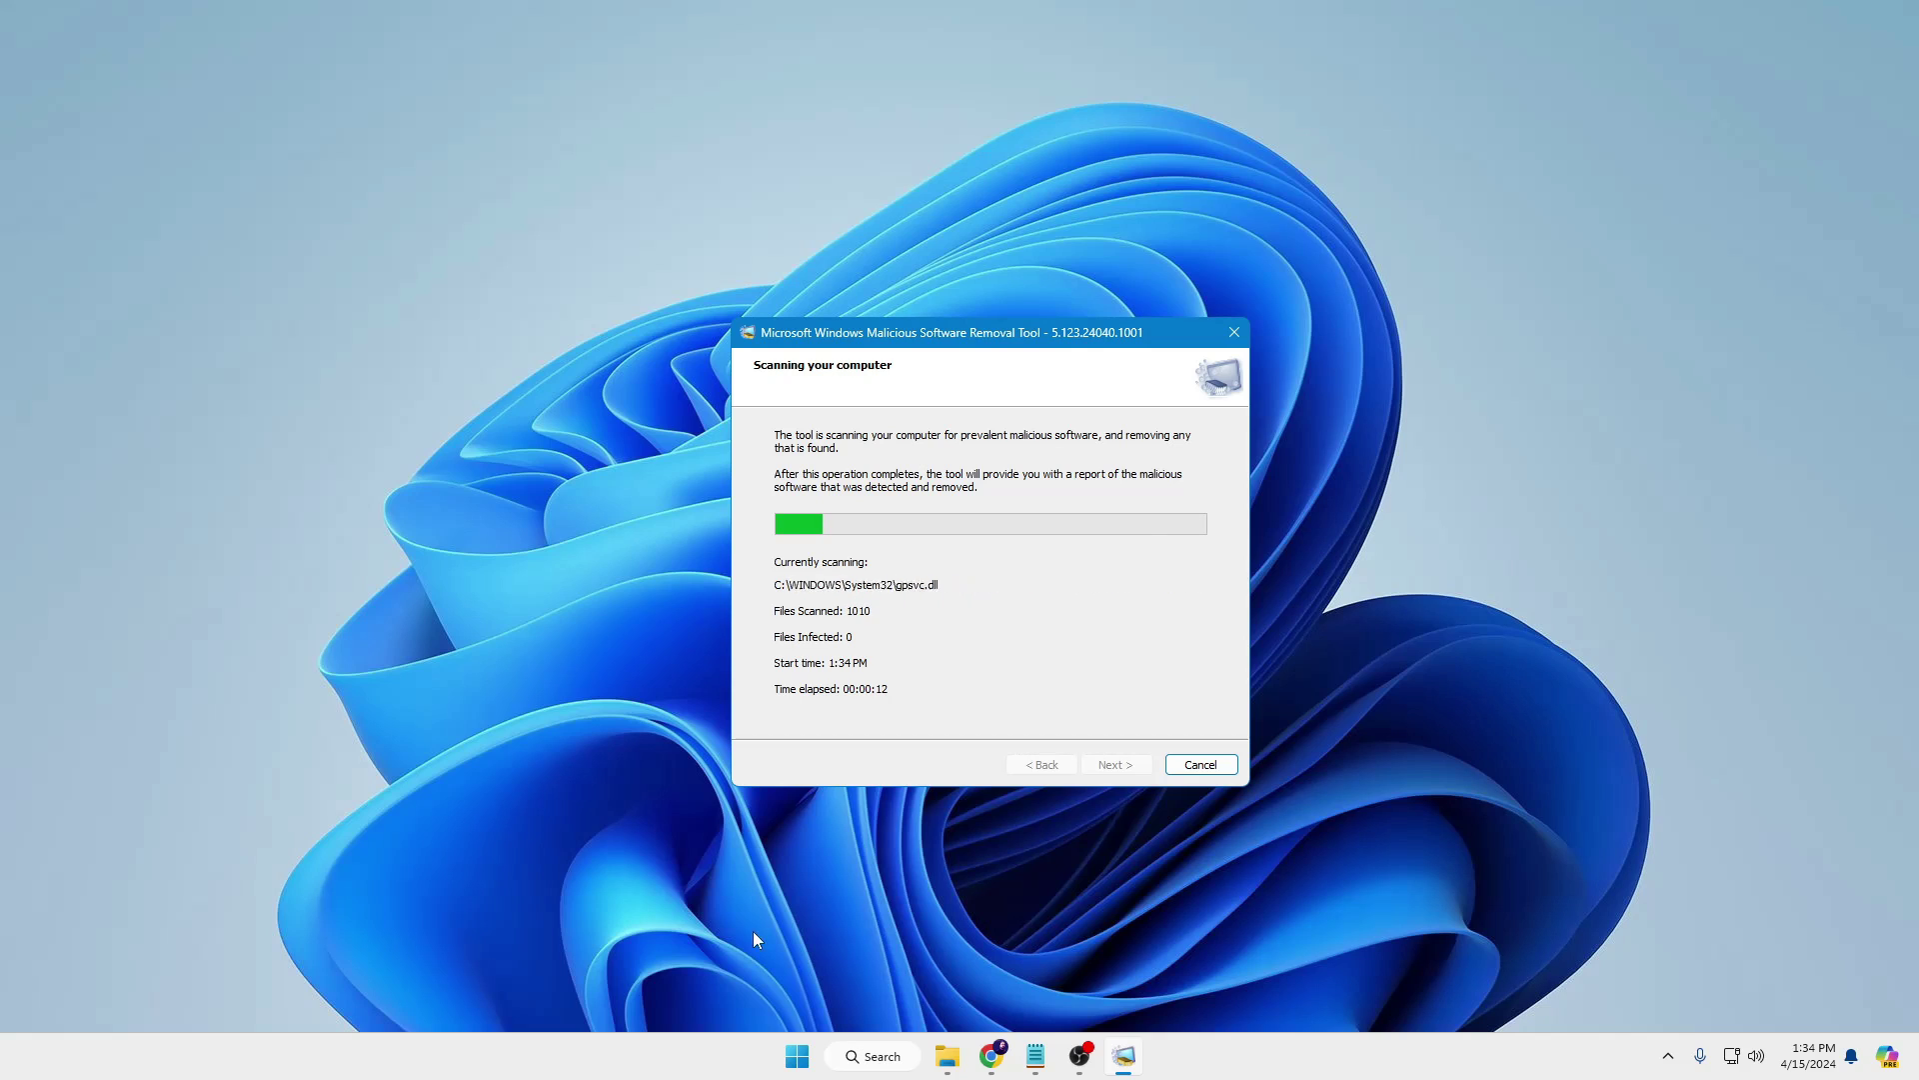
{"action": "right_click", "coordinate": [797, 1046]}
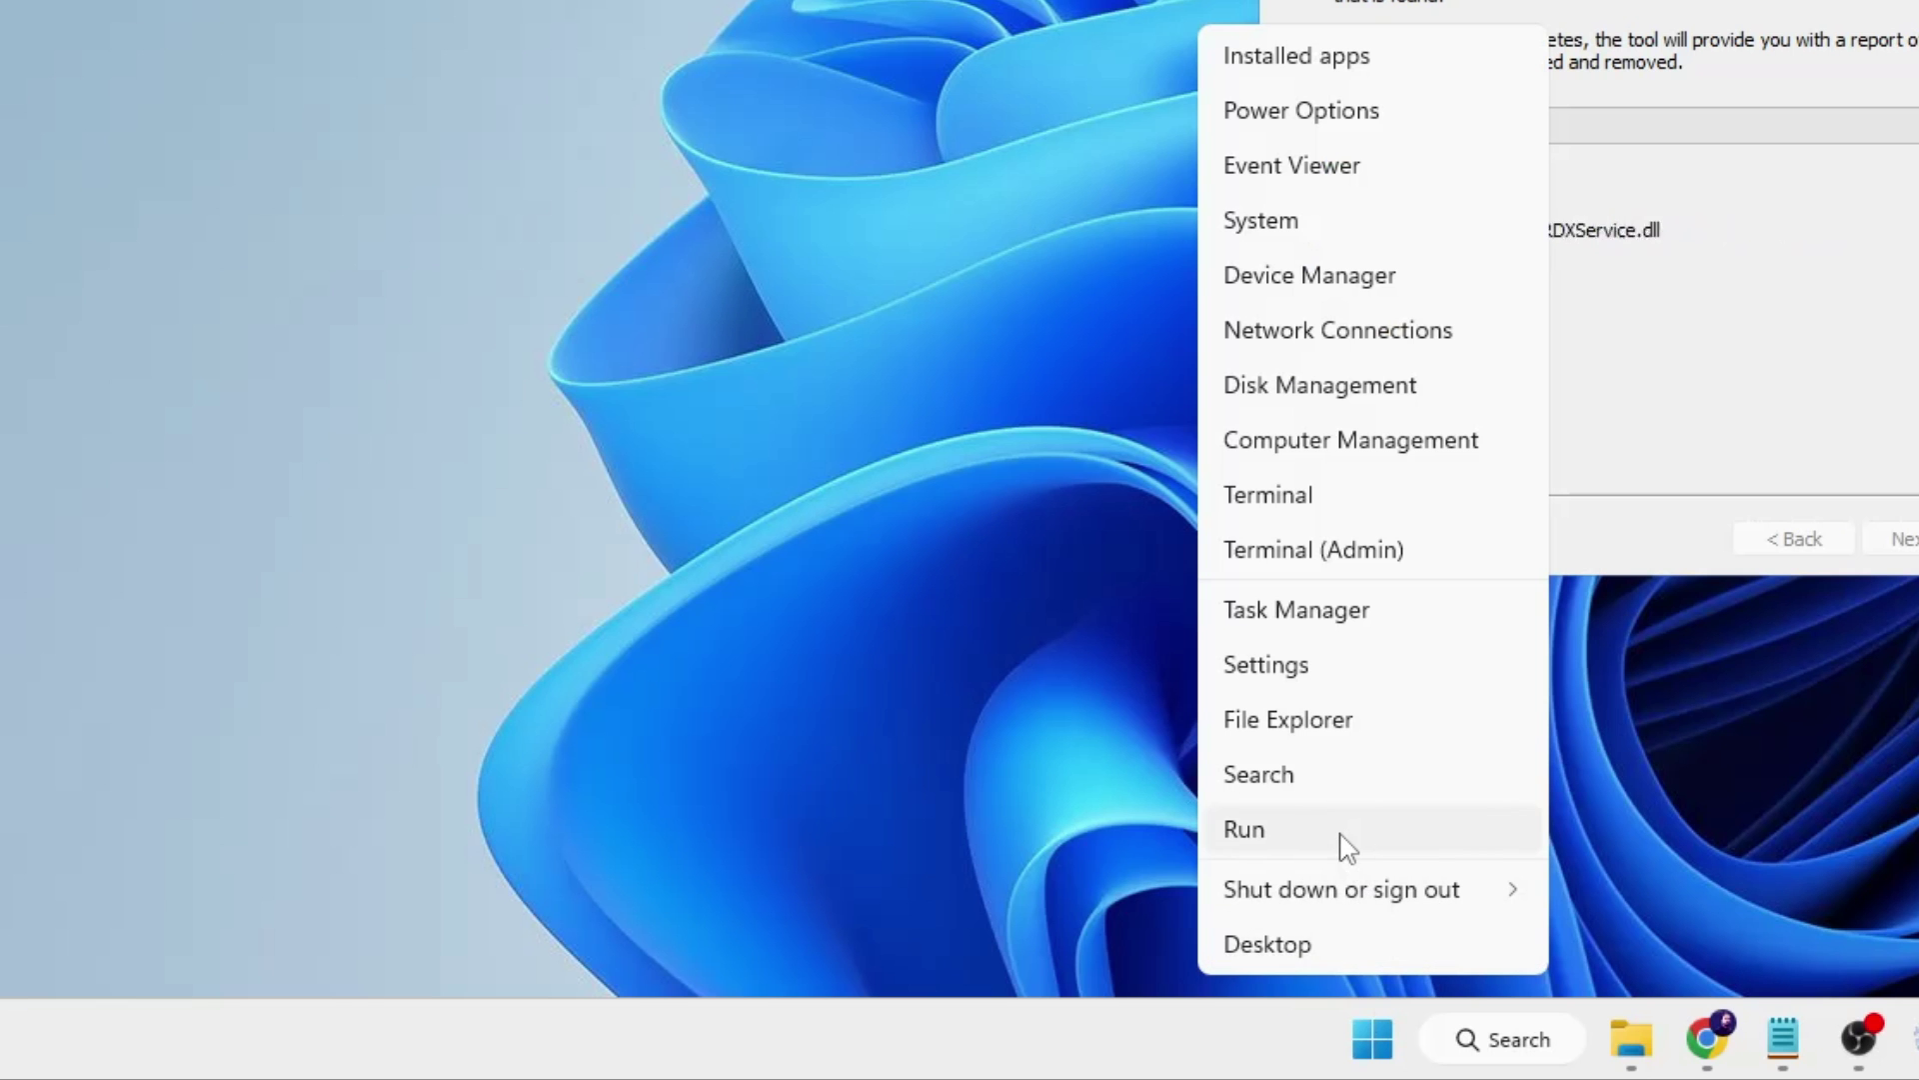
{"action": "left_click", "coordinate": [780, 936]}
{"action": "type", "text": "temp"}
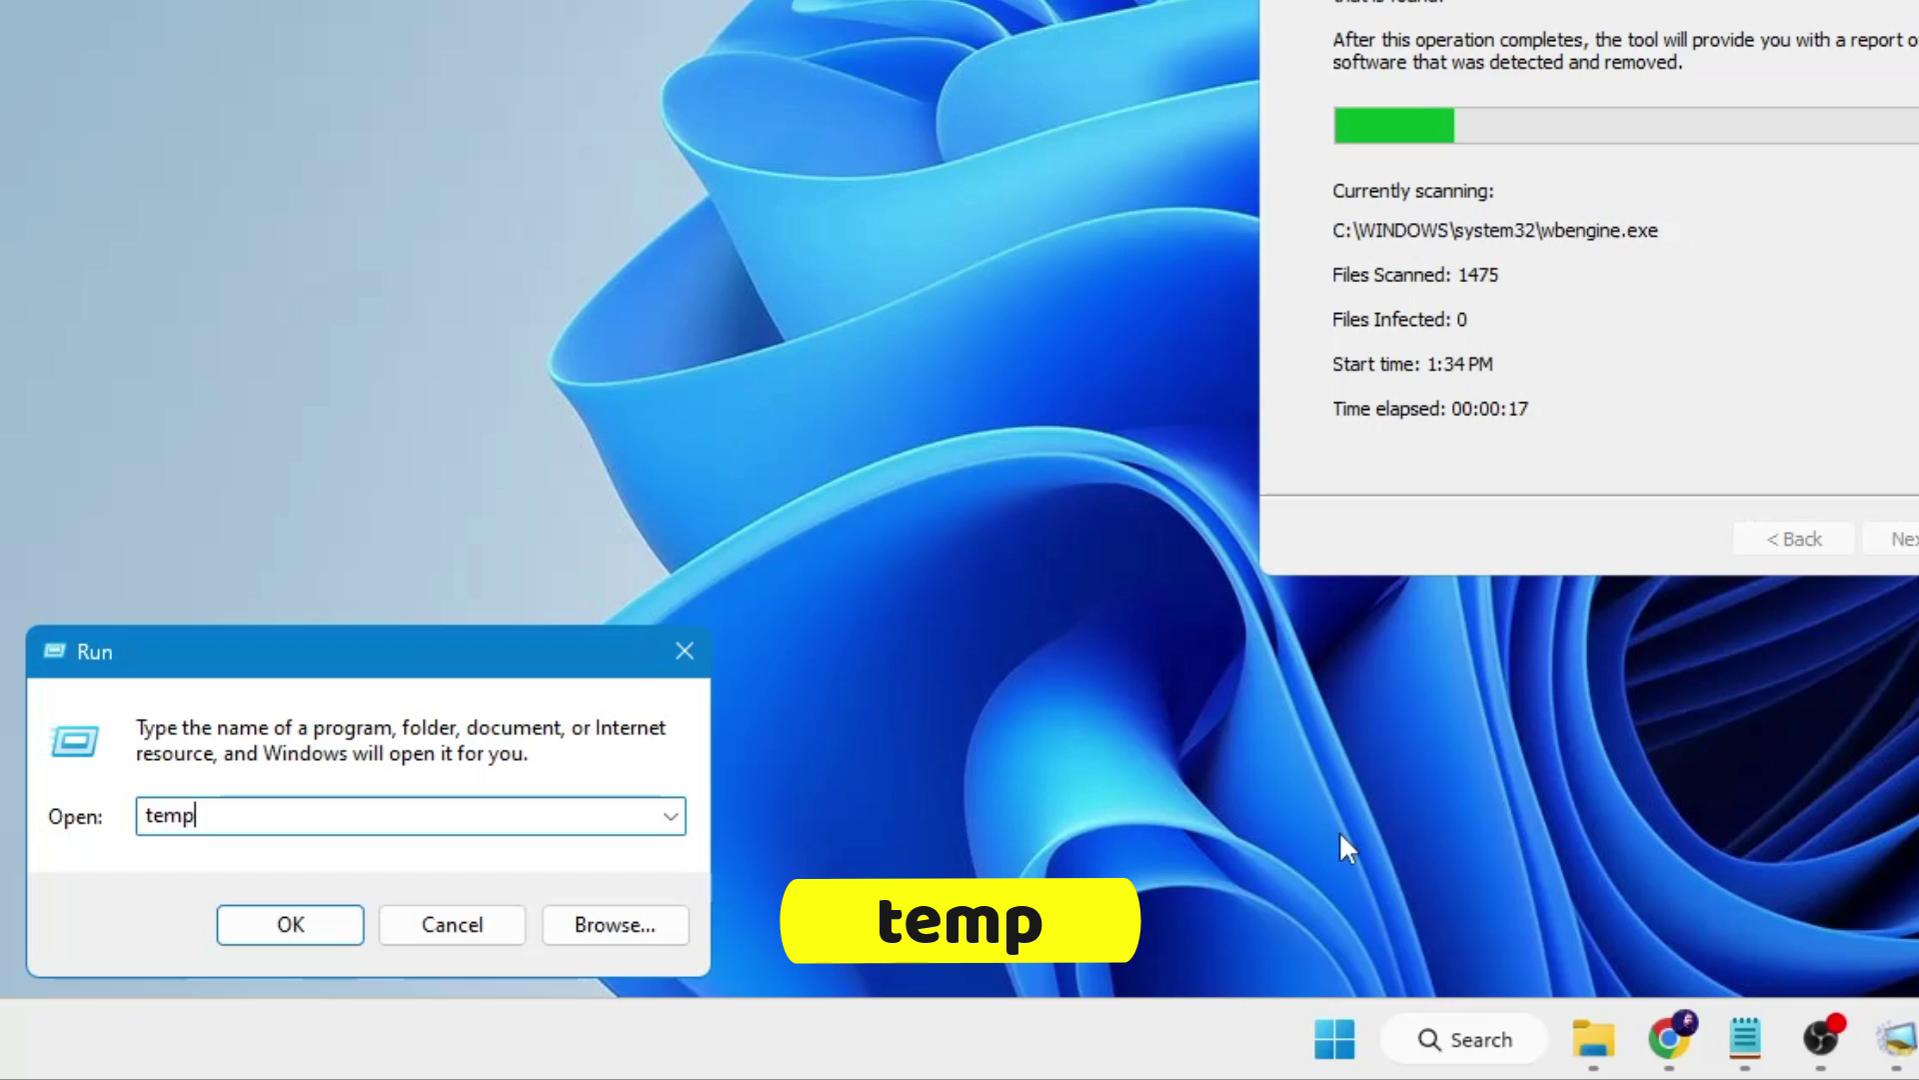
{"action": "key", "text": "Return"}
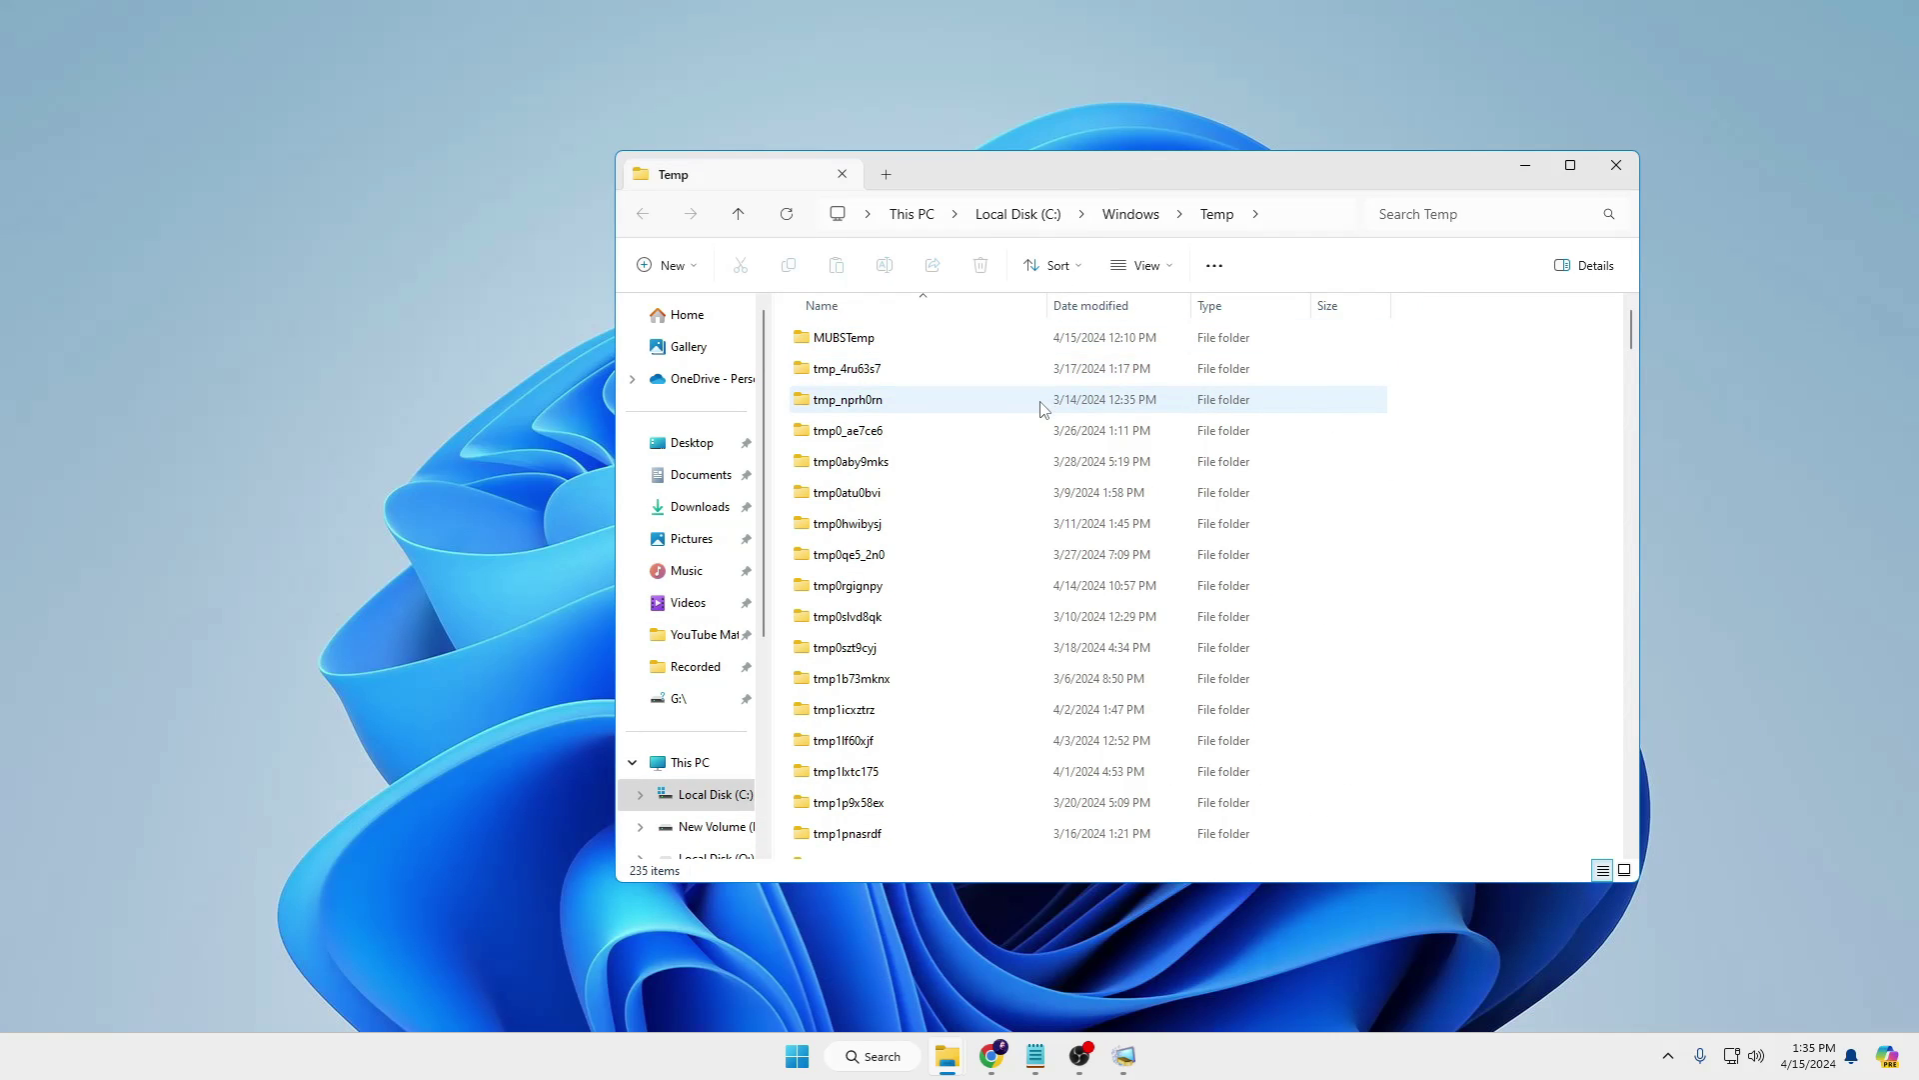
Permanently delete everything in the Windows Temp folder, granting administrator permission for all current items, and close the folder.
{"action": "key", "text": "ctrl+a"}
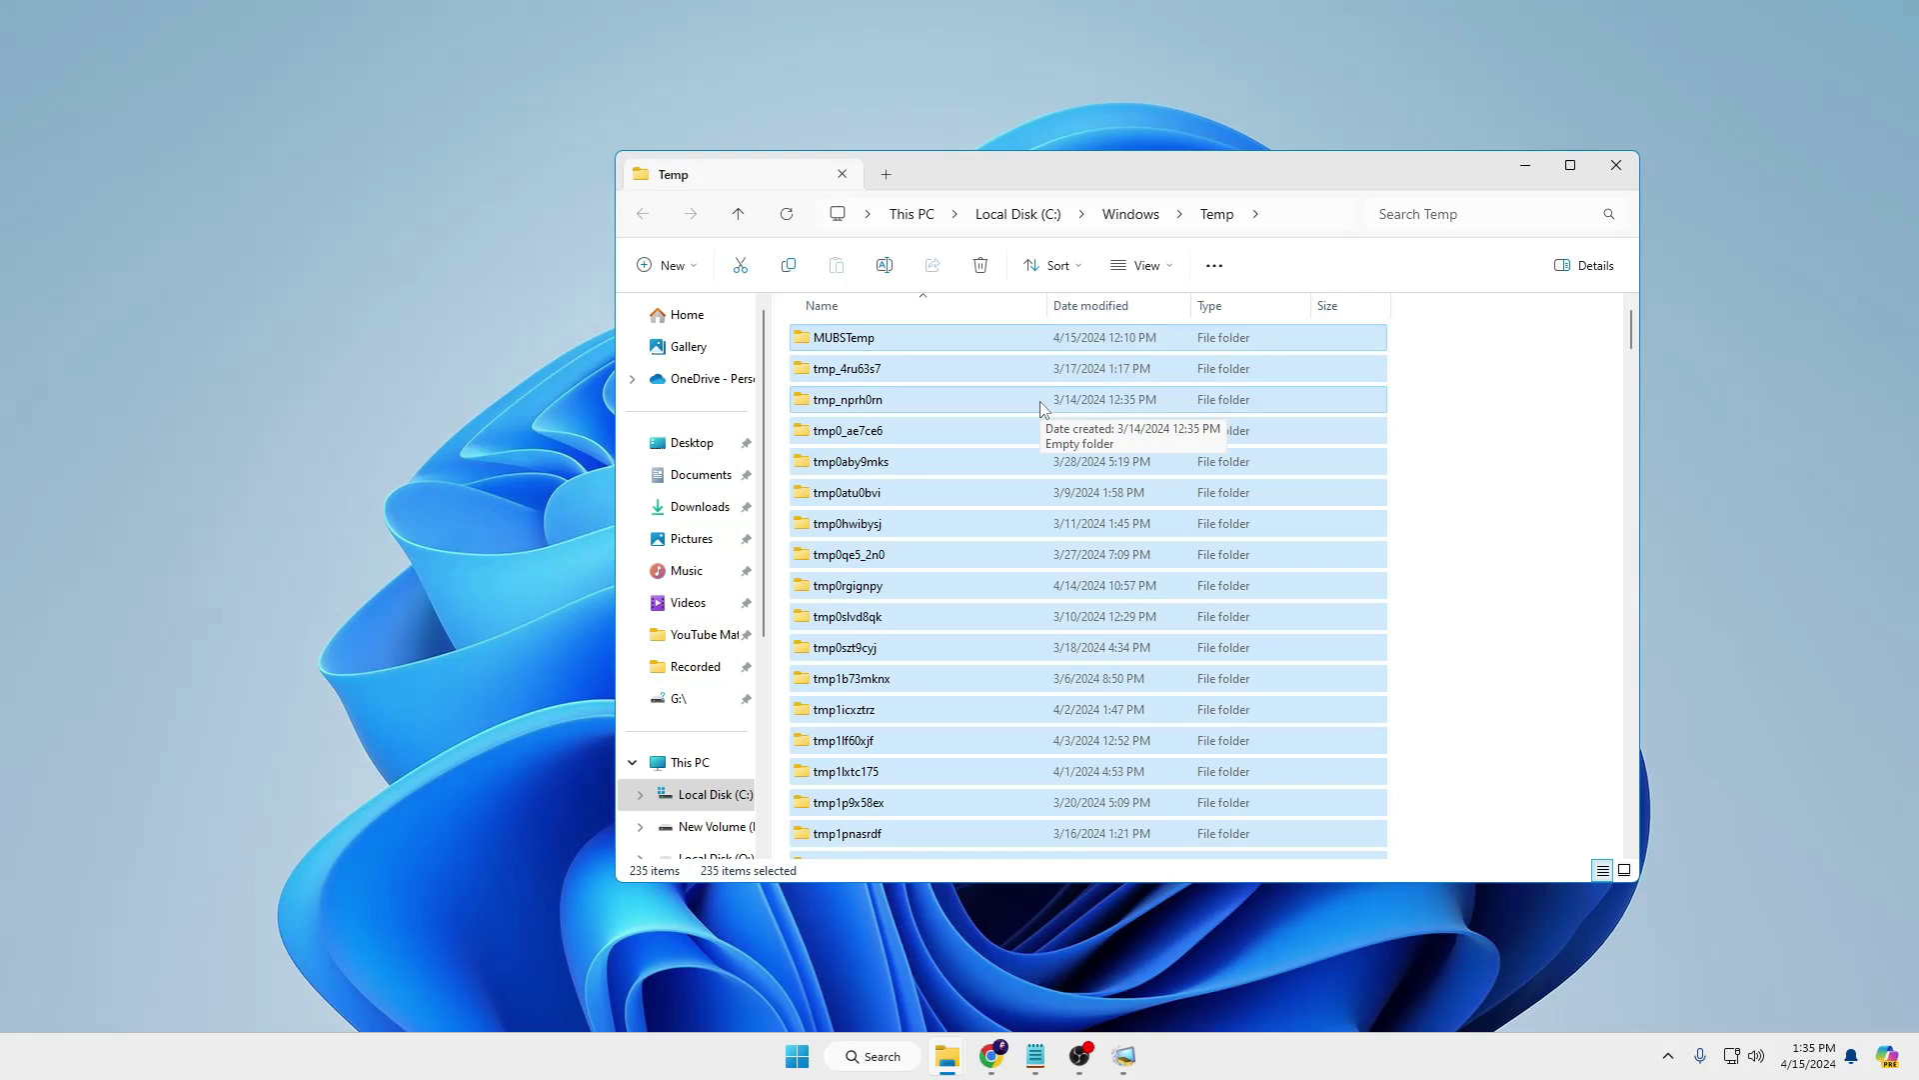
{"action": "key", "text": "shift+Delete"}
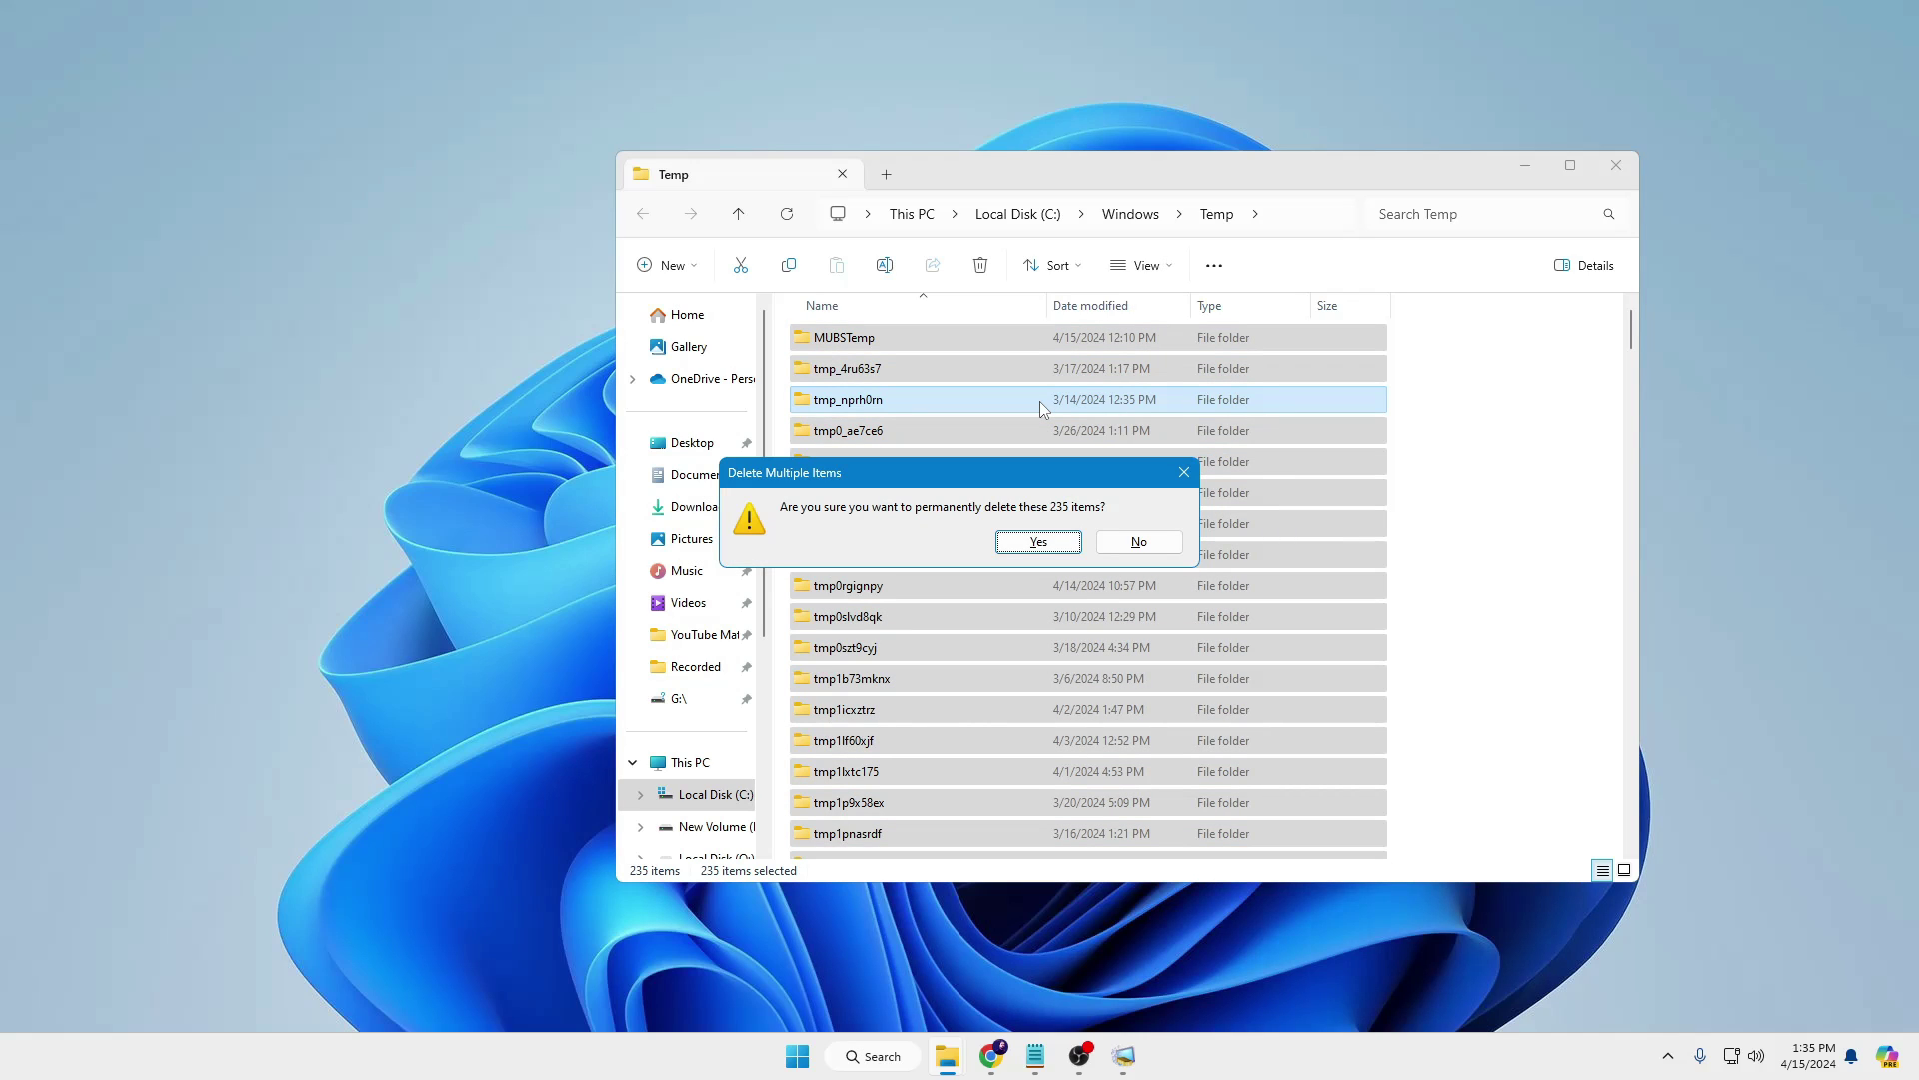
{"action": "key", "text": "Return"}
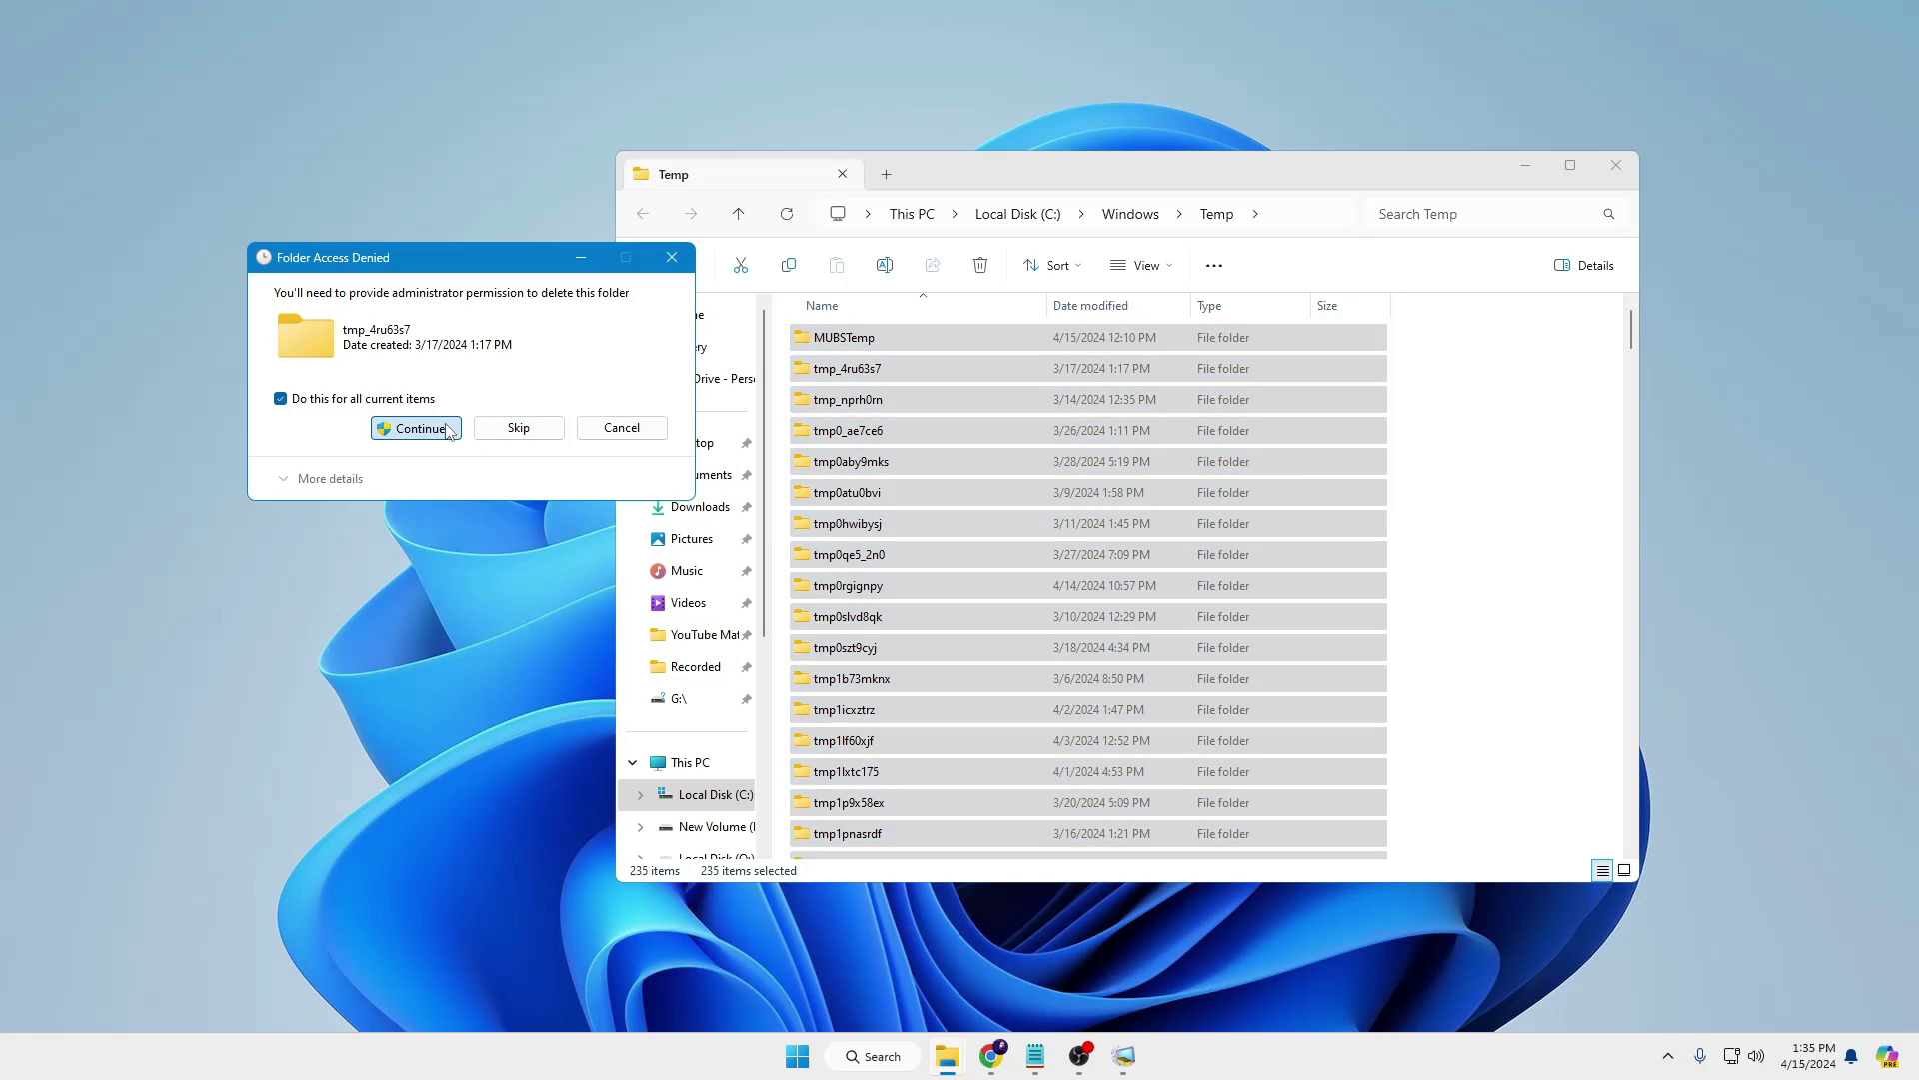
{"action": "left_click", "coordinate": [447, 427]}
{"action": "left_click", "coordinate": [1616, 165]}
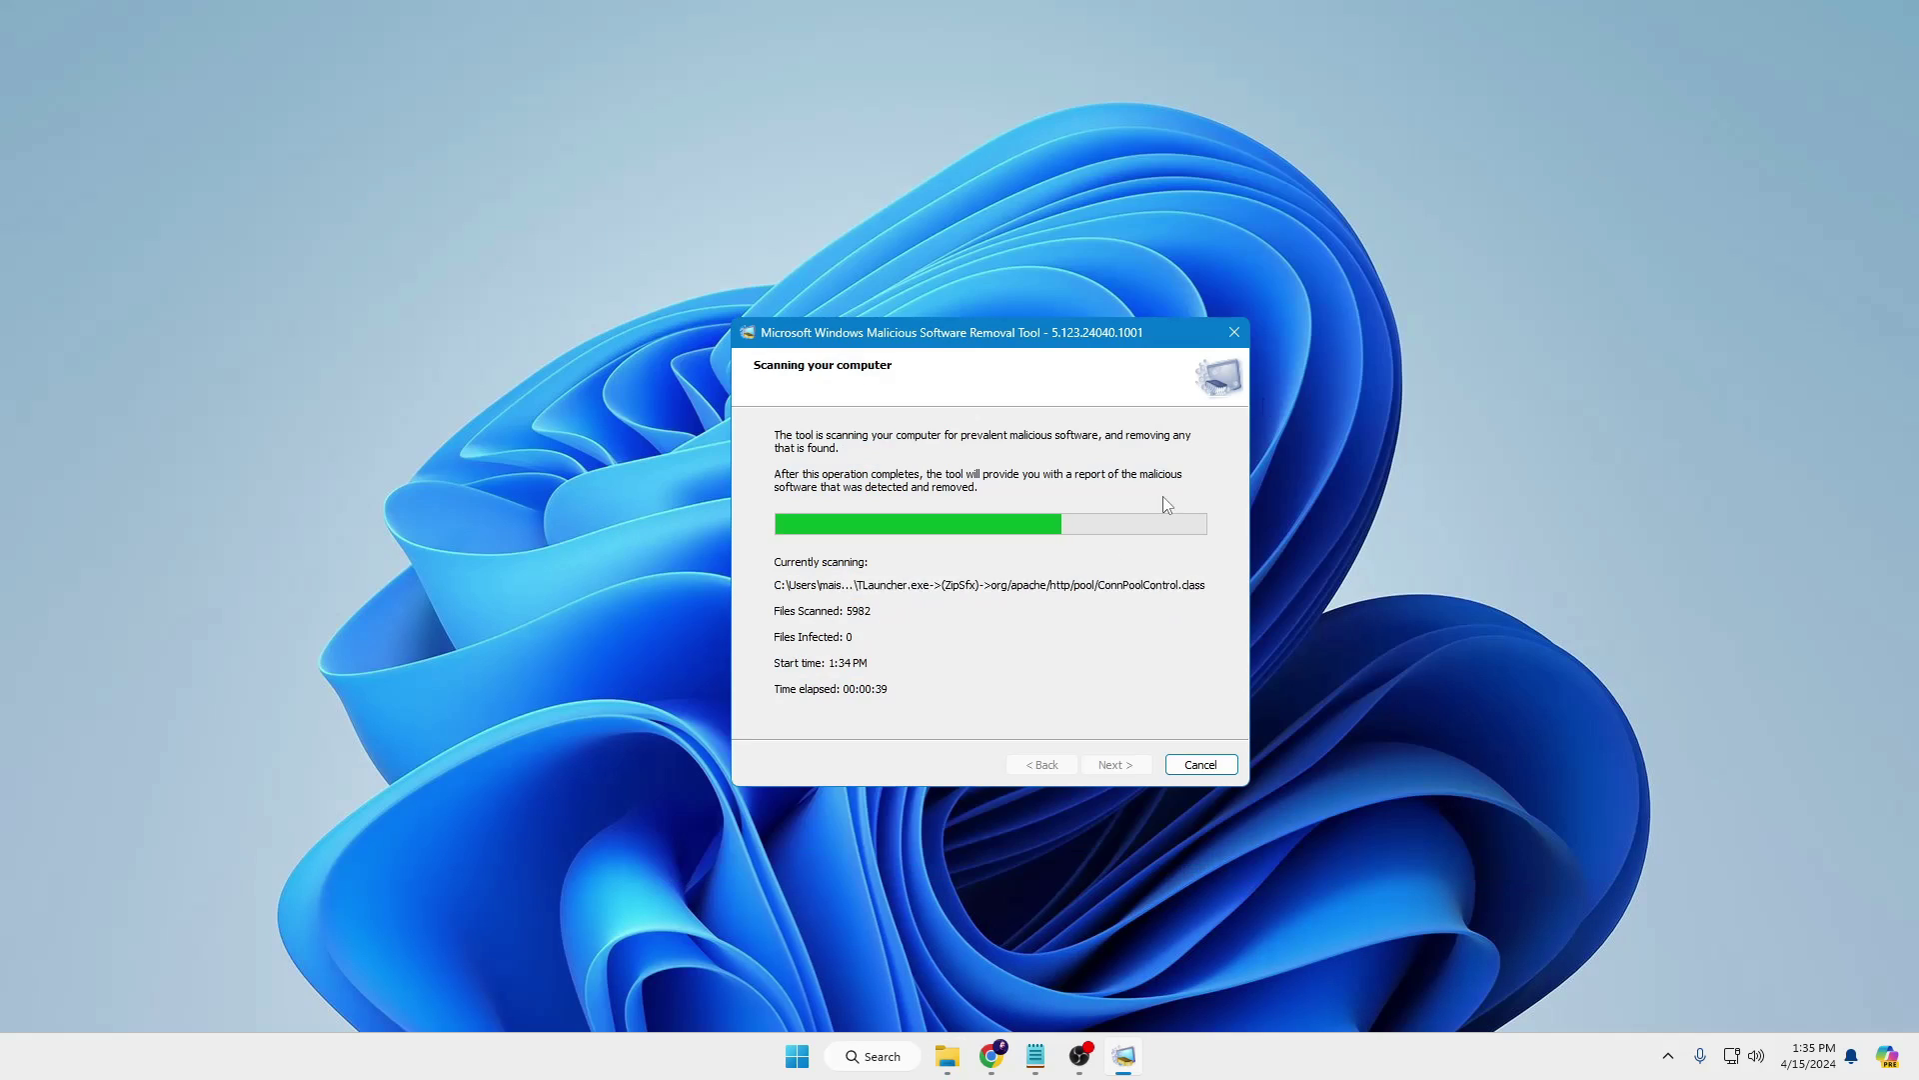
Run %temp% to open the user's Temp folder and permanently delete all of its contents.
{"action": "right_click", "coordinate": [800, 1056]}
{"action": "left_click", "coordinate": [754, 932]}
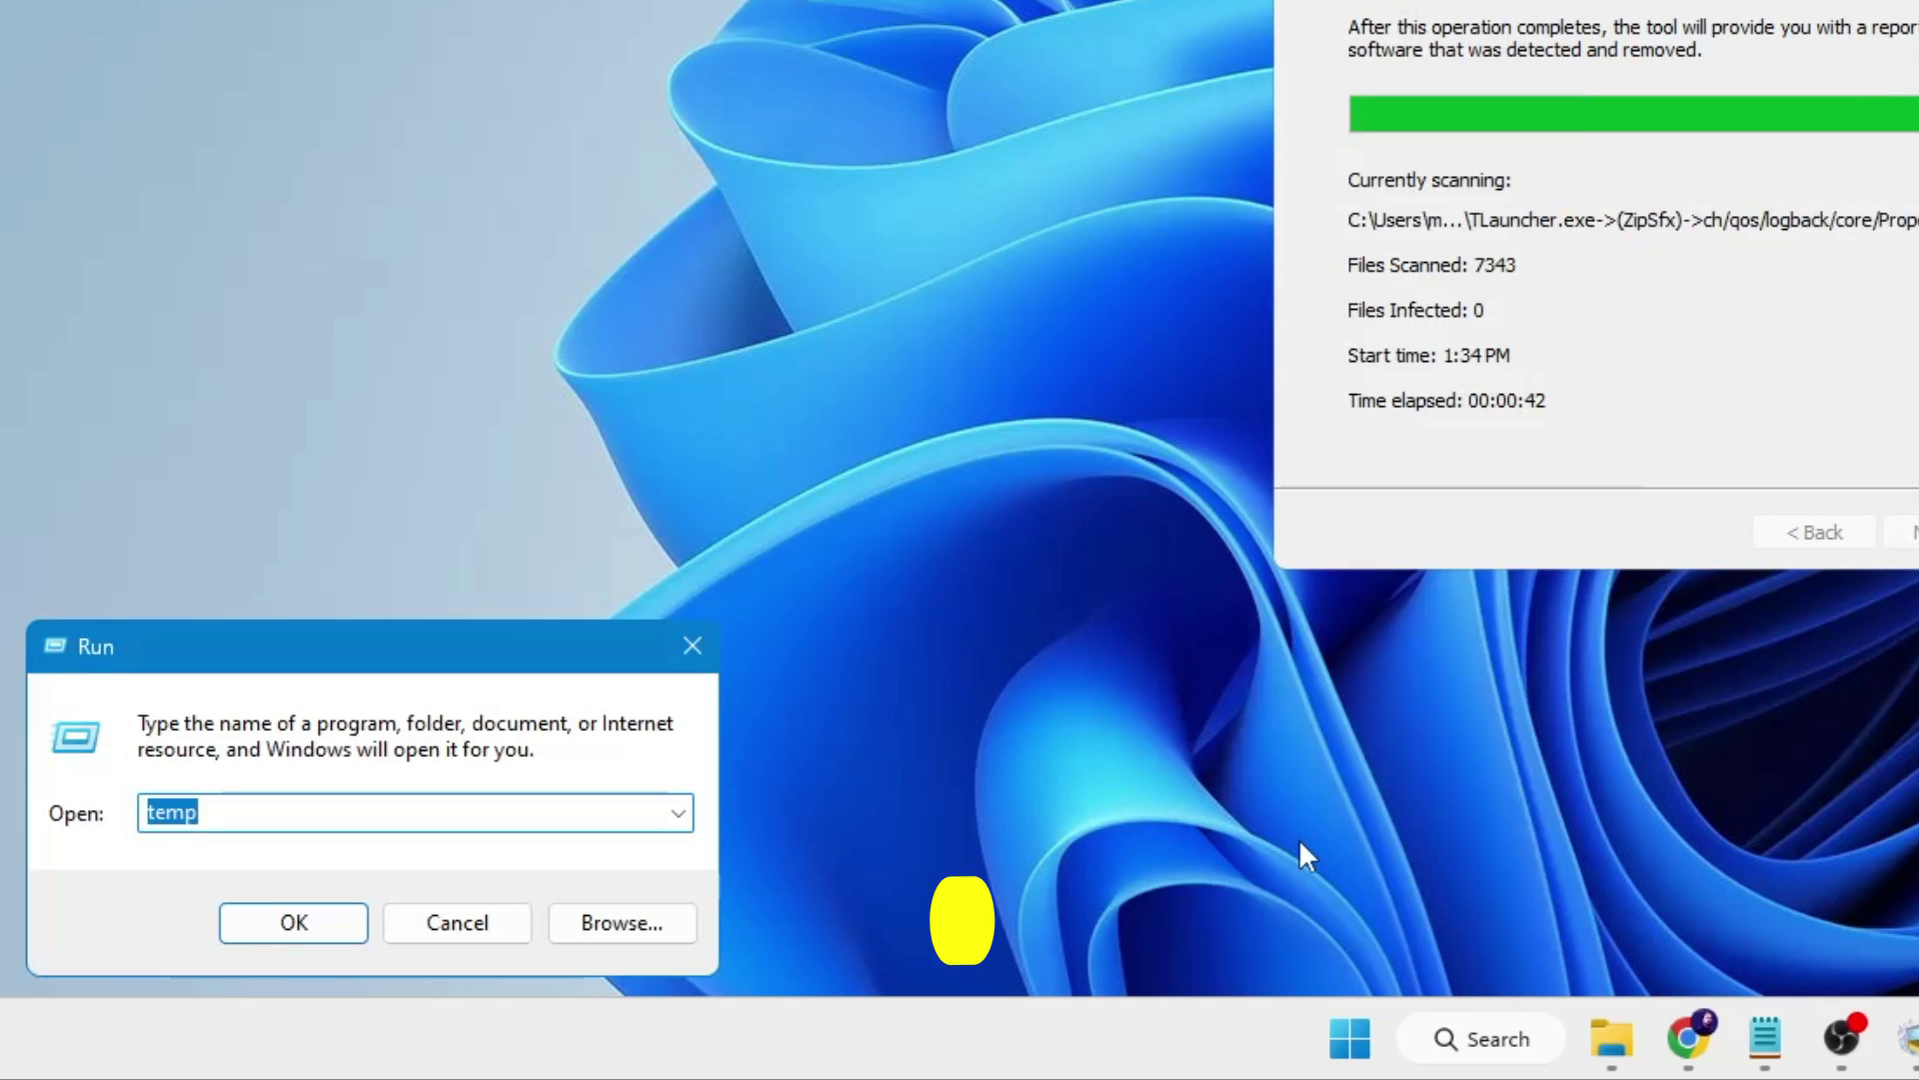
{"action": "type", "text": "%te"}
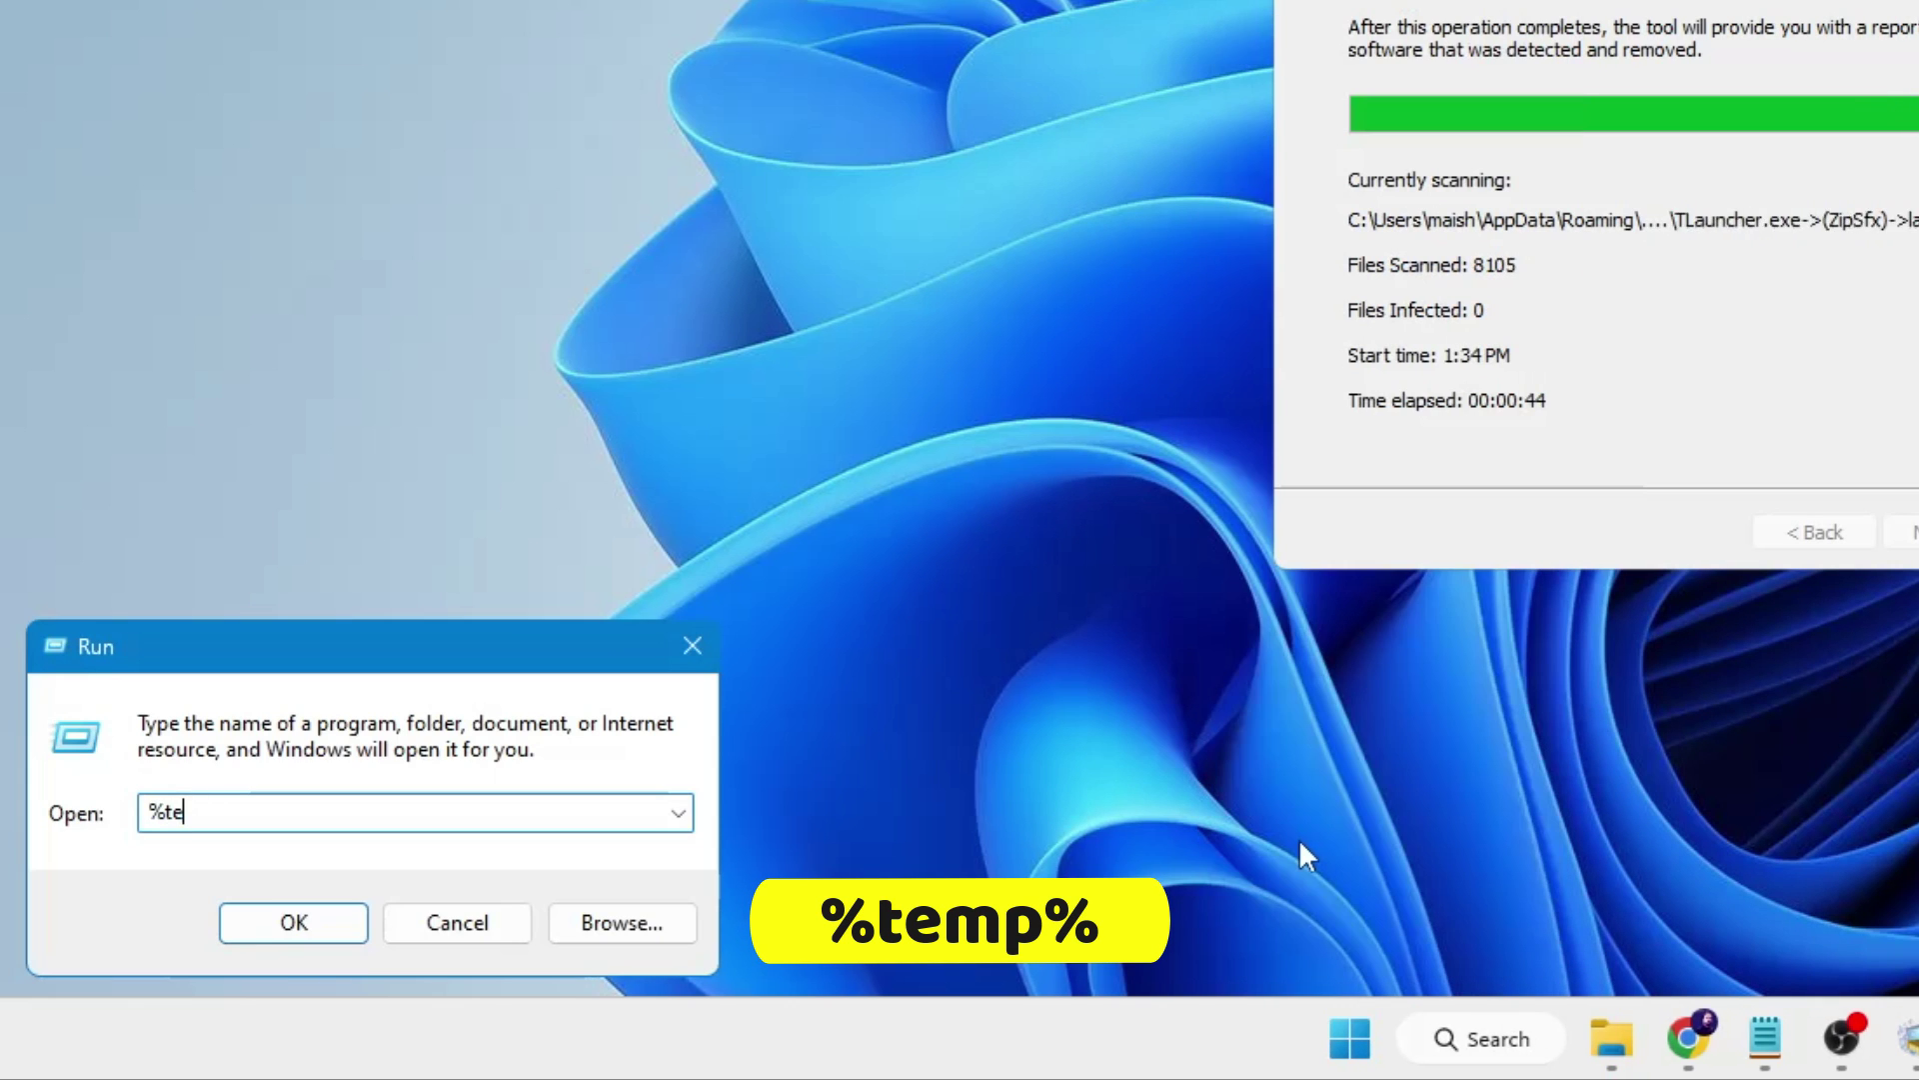
{"action": "type", "text": "mp%"}
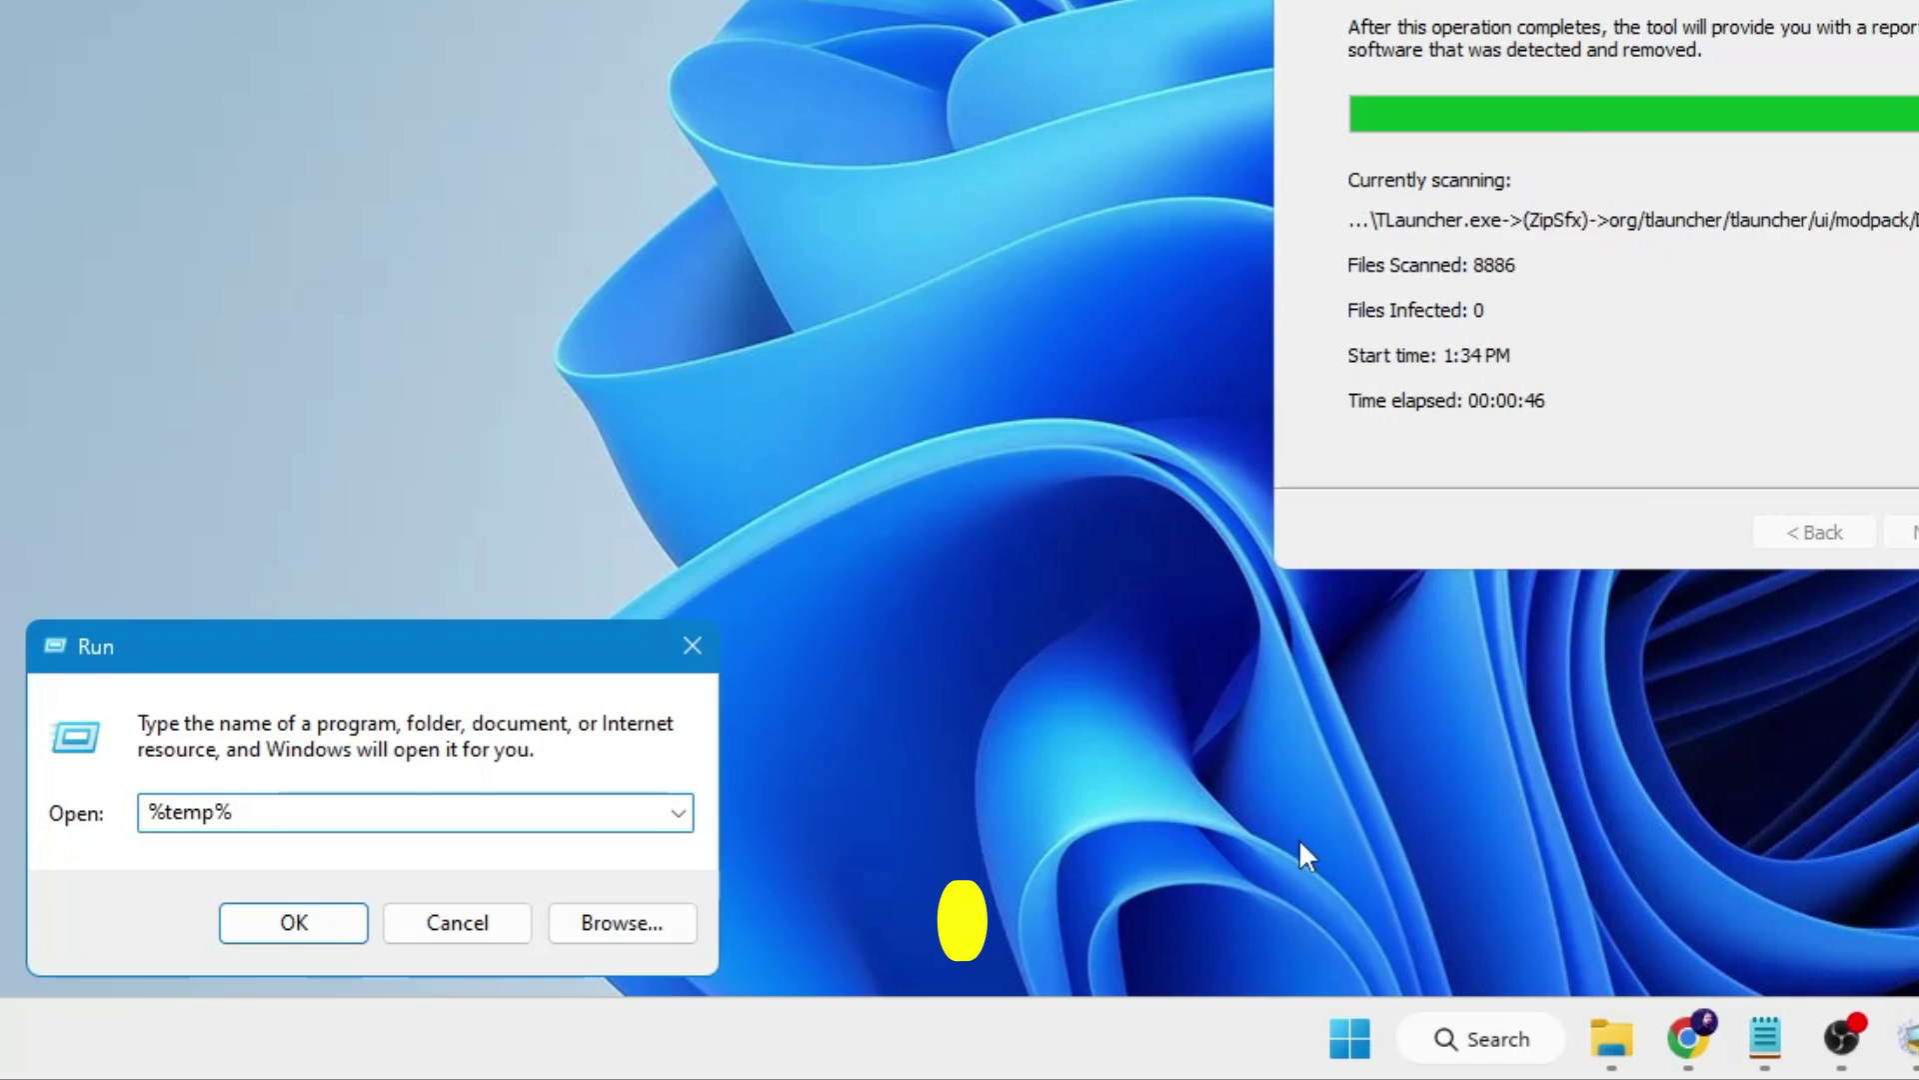
{"action": "key", "text": "Return"}
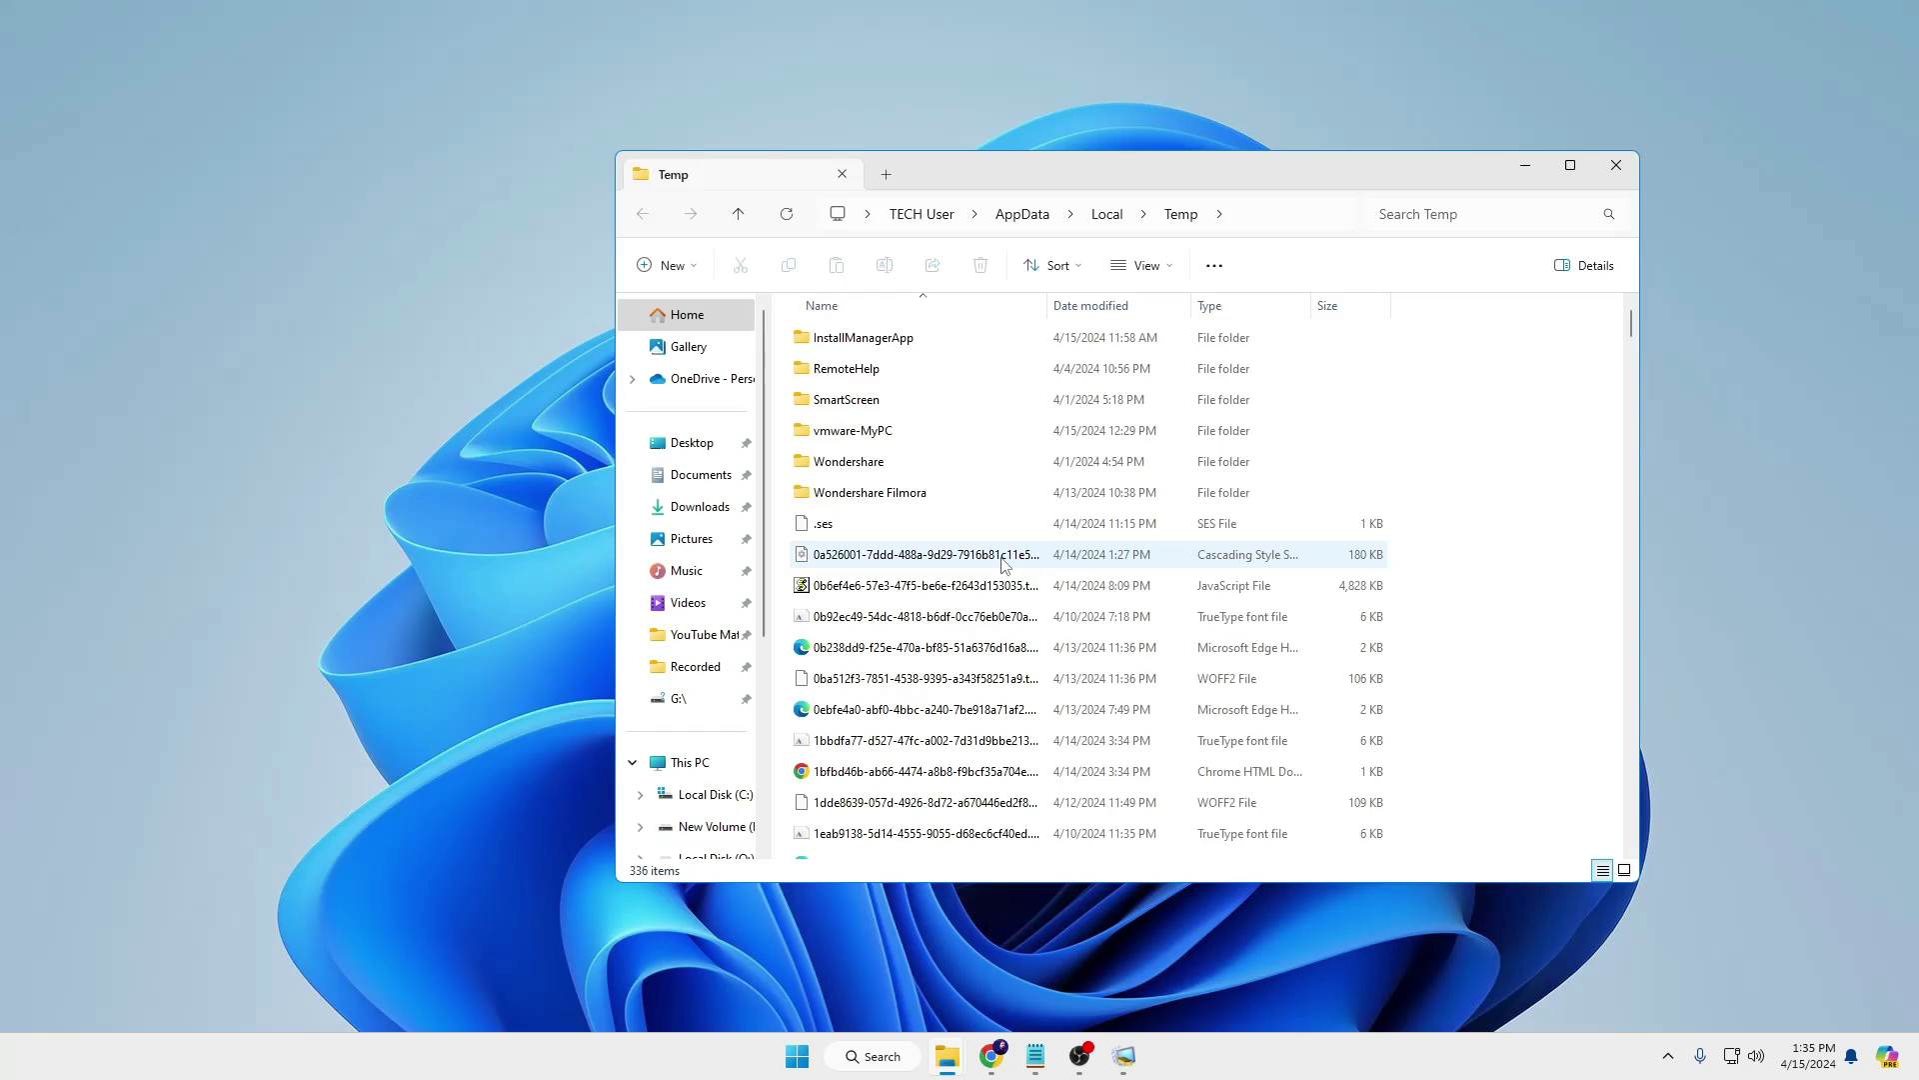
{"action": "key", "text": "ctrl+a"}
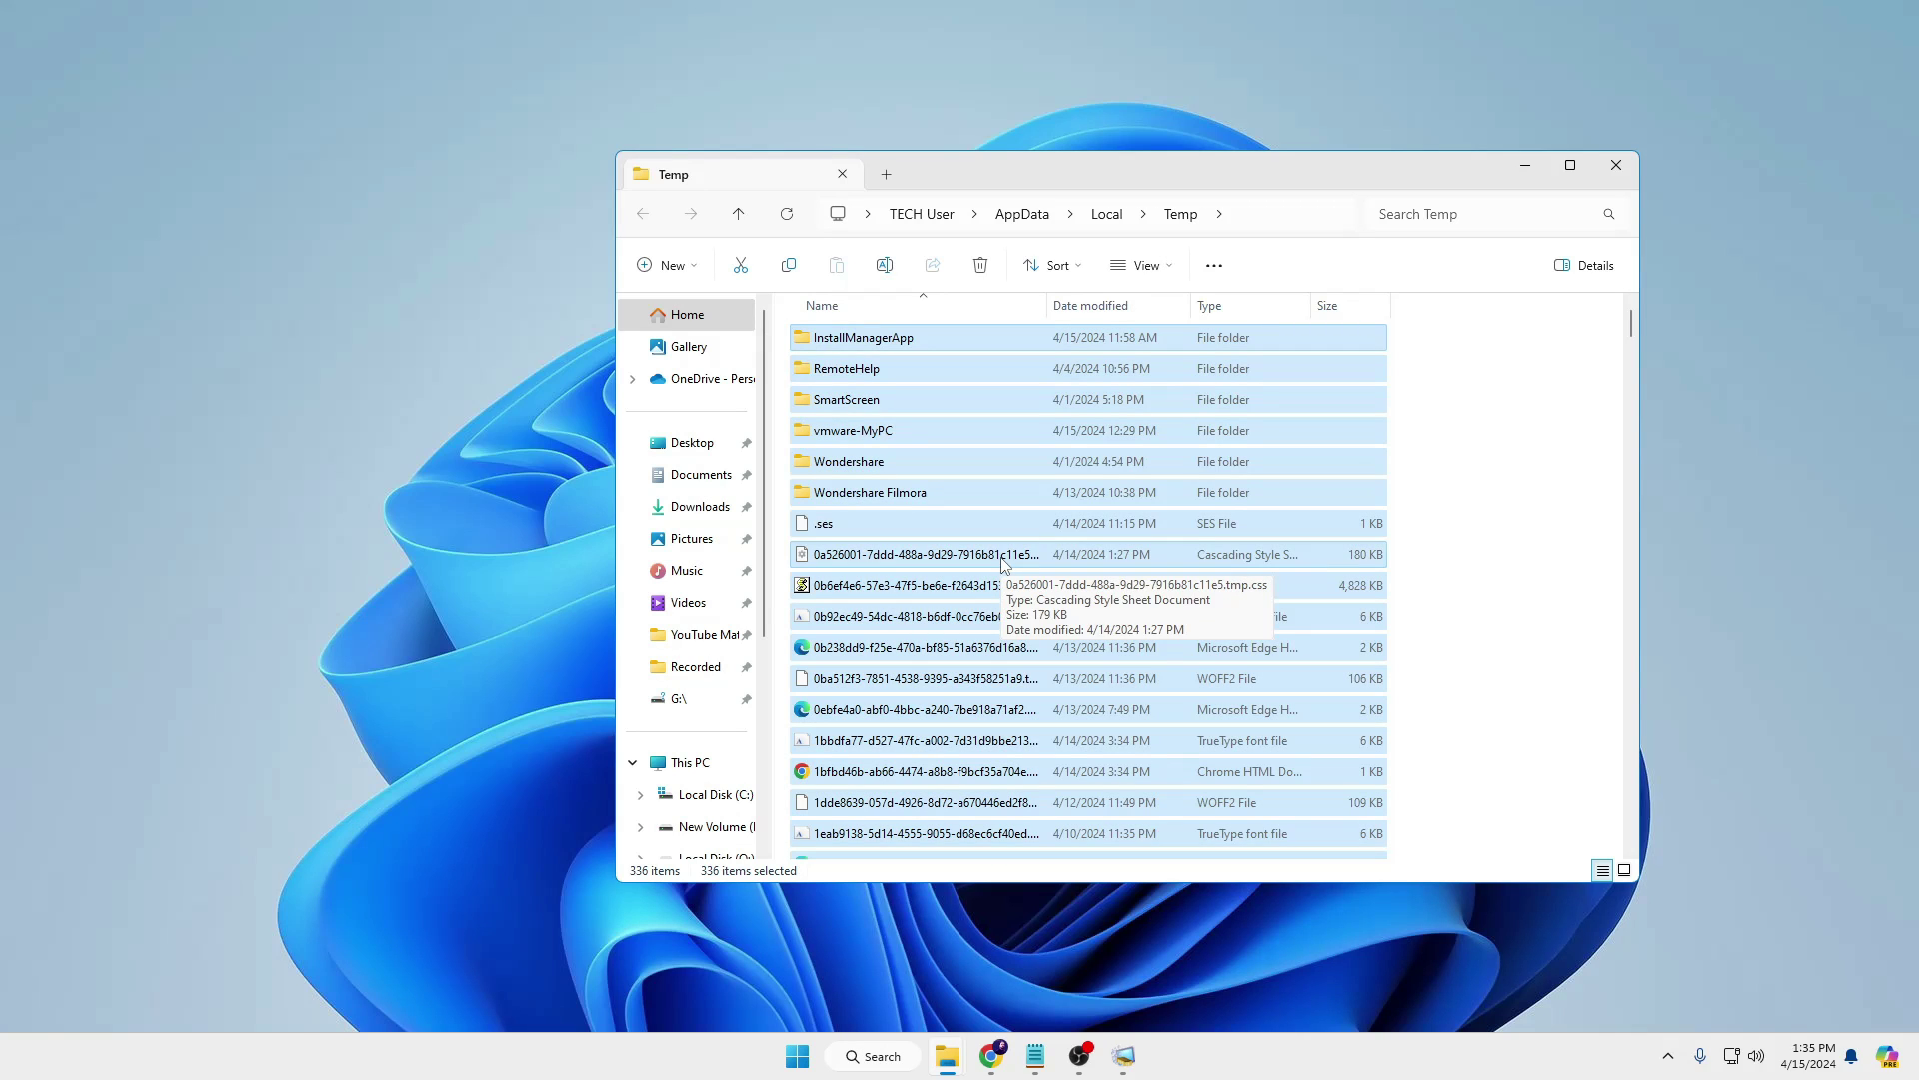
{"action": "key", "text": "shift+Delete"}
{"action": "key", "text": "Return"}
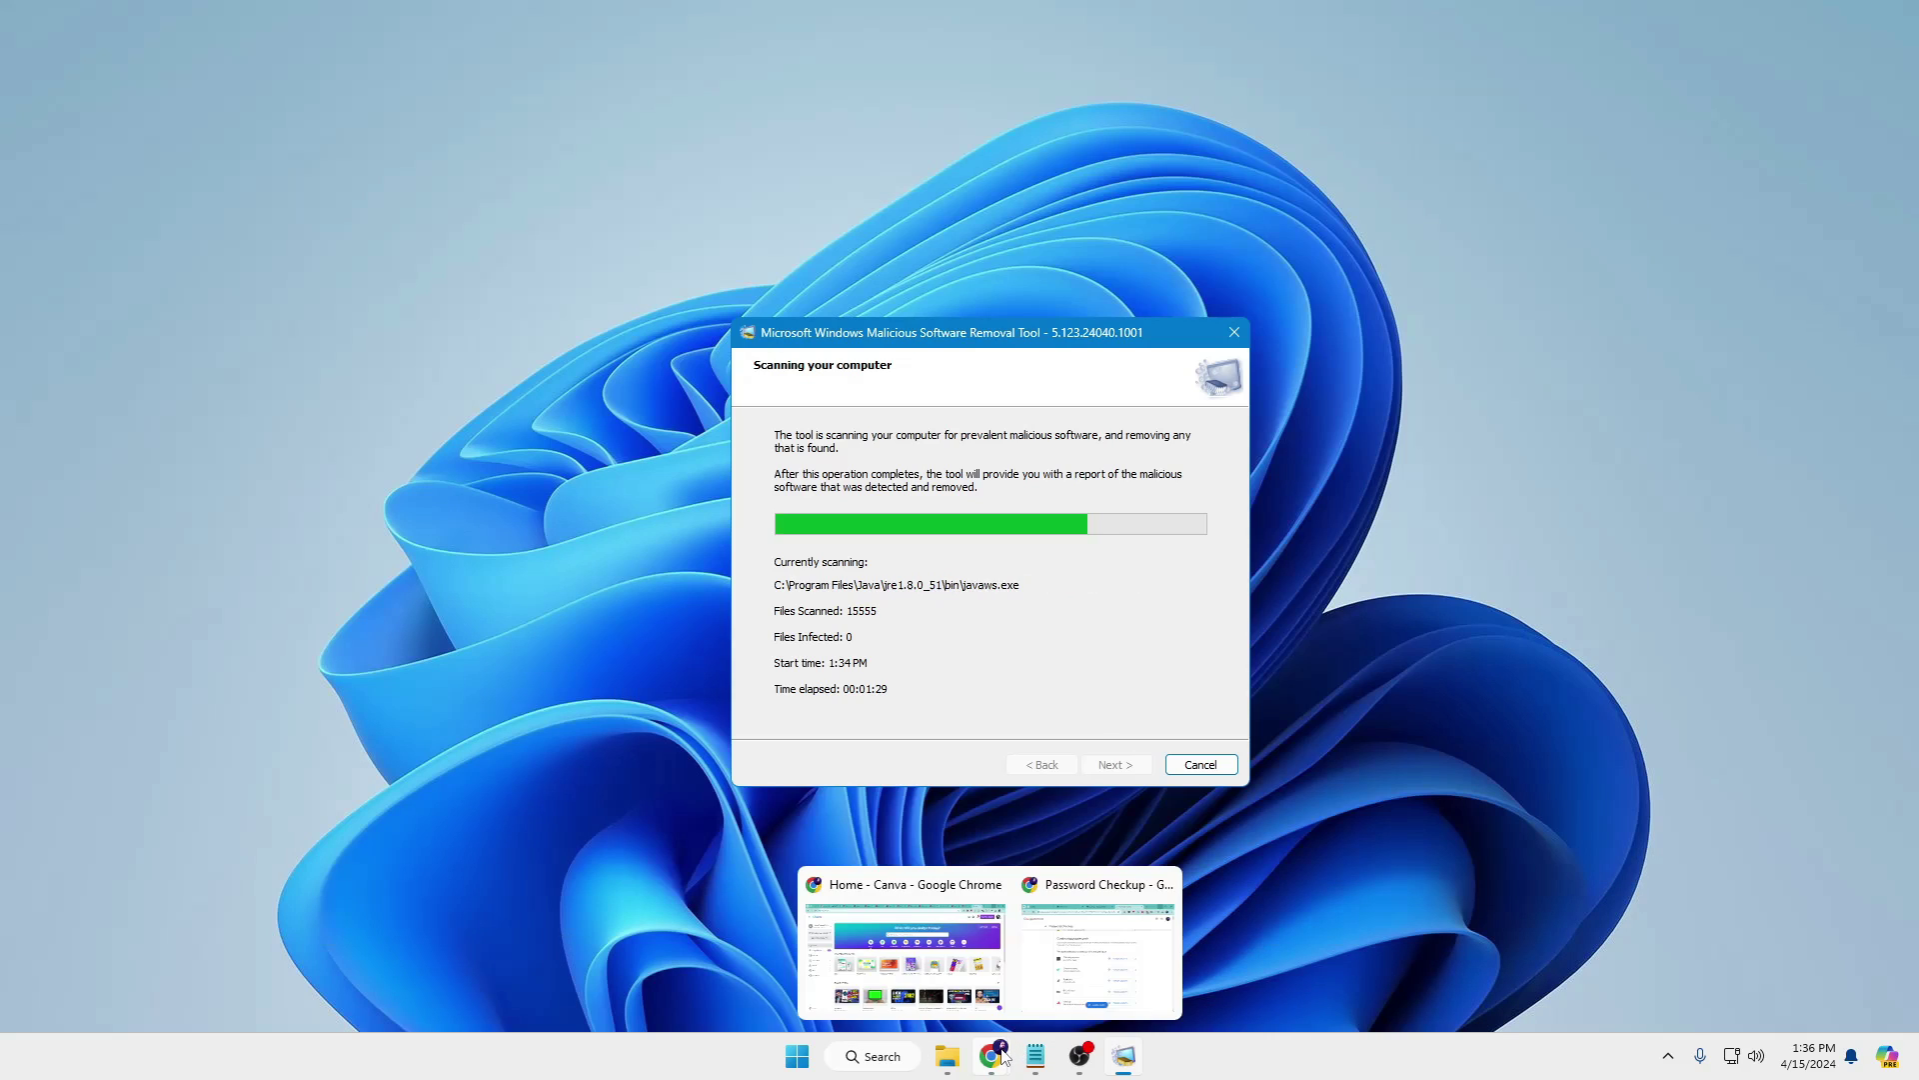
Switch to the Chrome window with Password Checkup, search for hitmanpro in a new tab and open the official HitmanPro site.
{"action": "left_click", "coordinate": [1093, 909]}
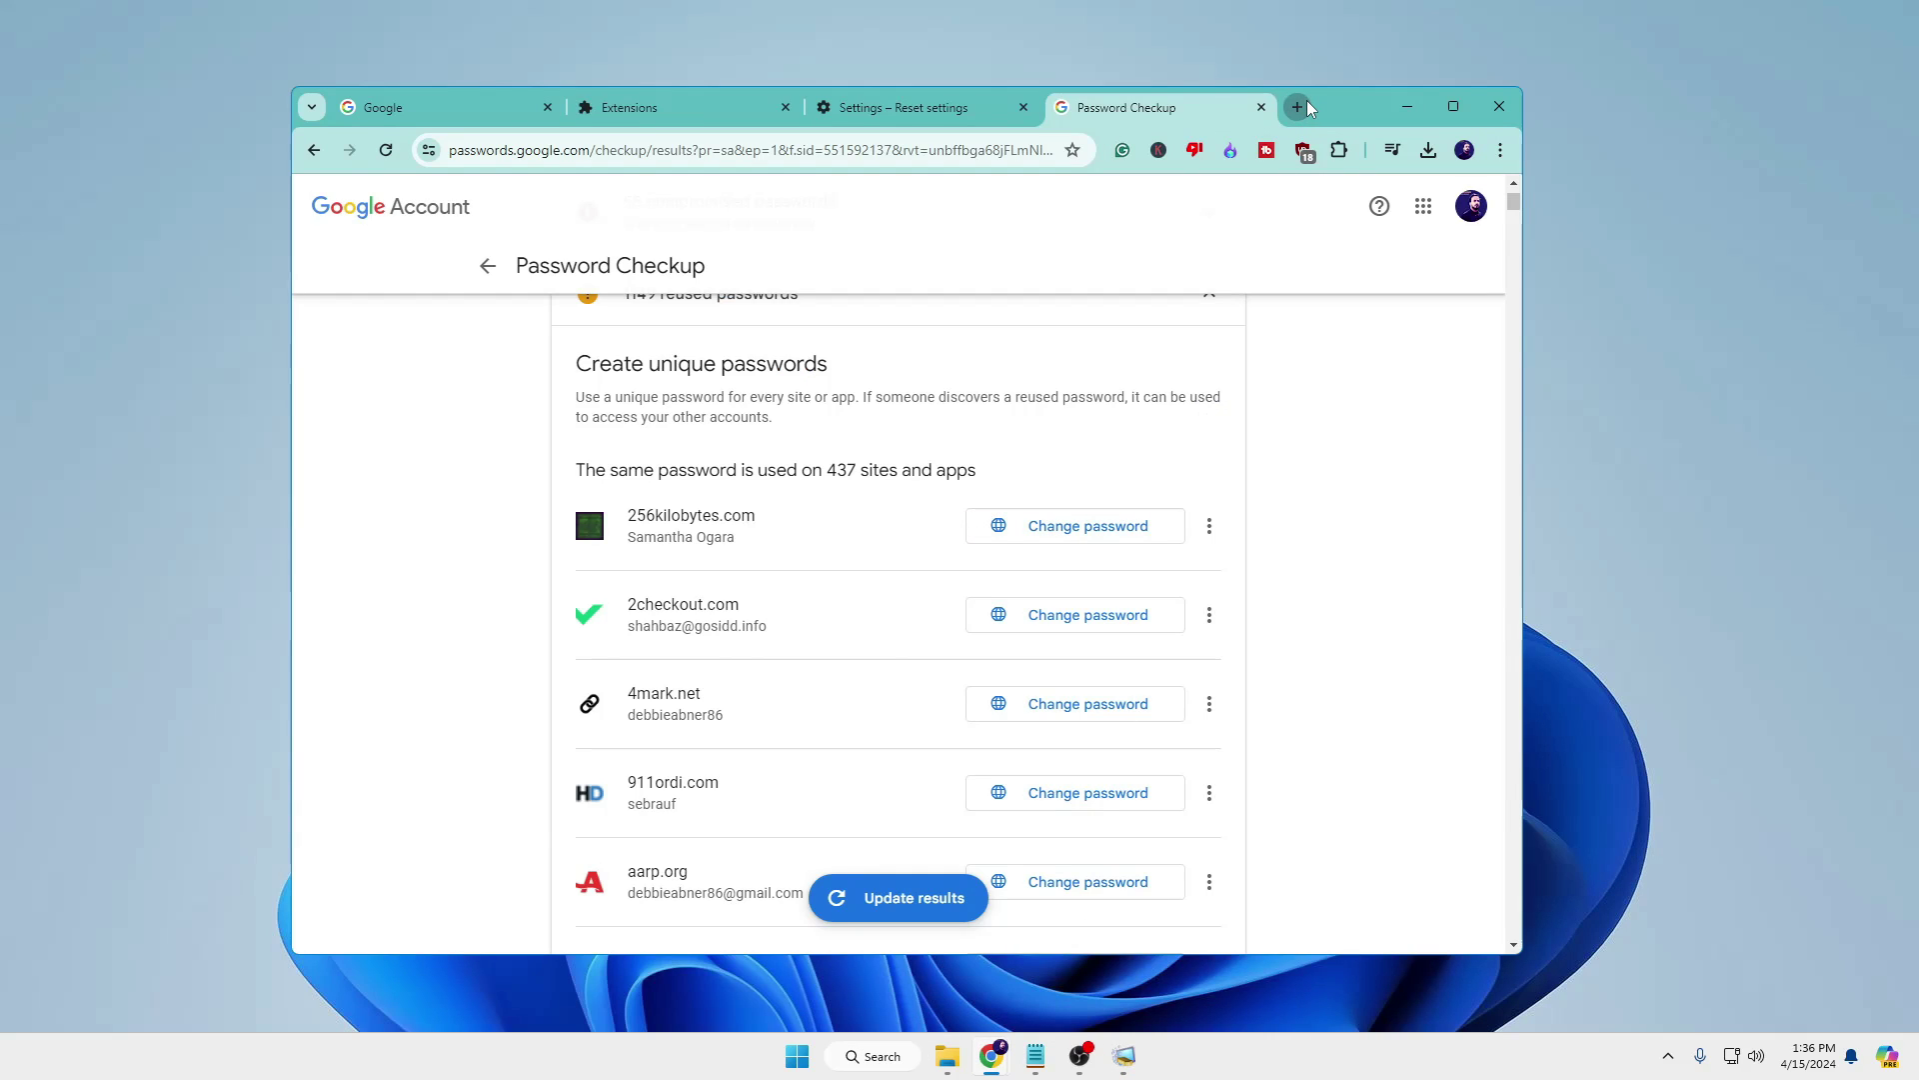
{"action": "left_click", "coordinate": [1300, 105]}
{"action": "type", "text": "hitman"}
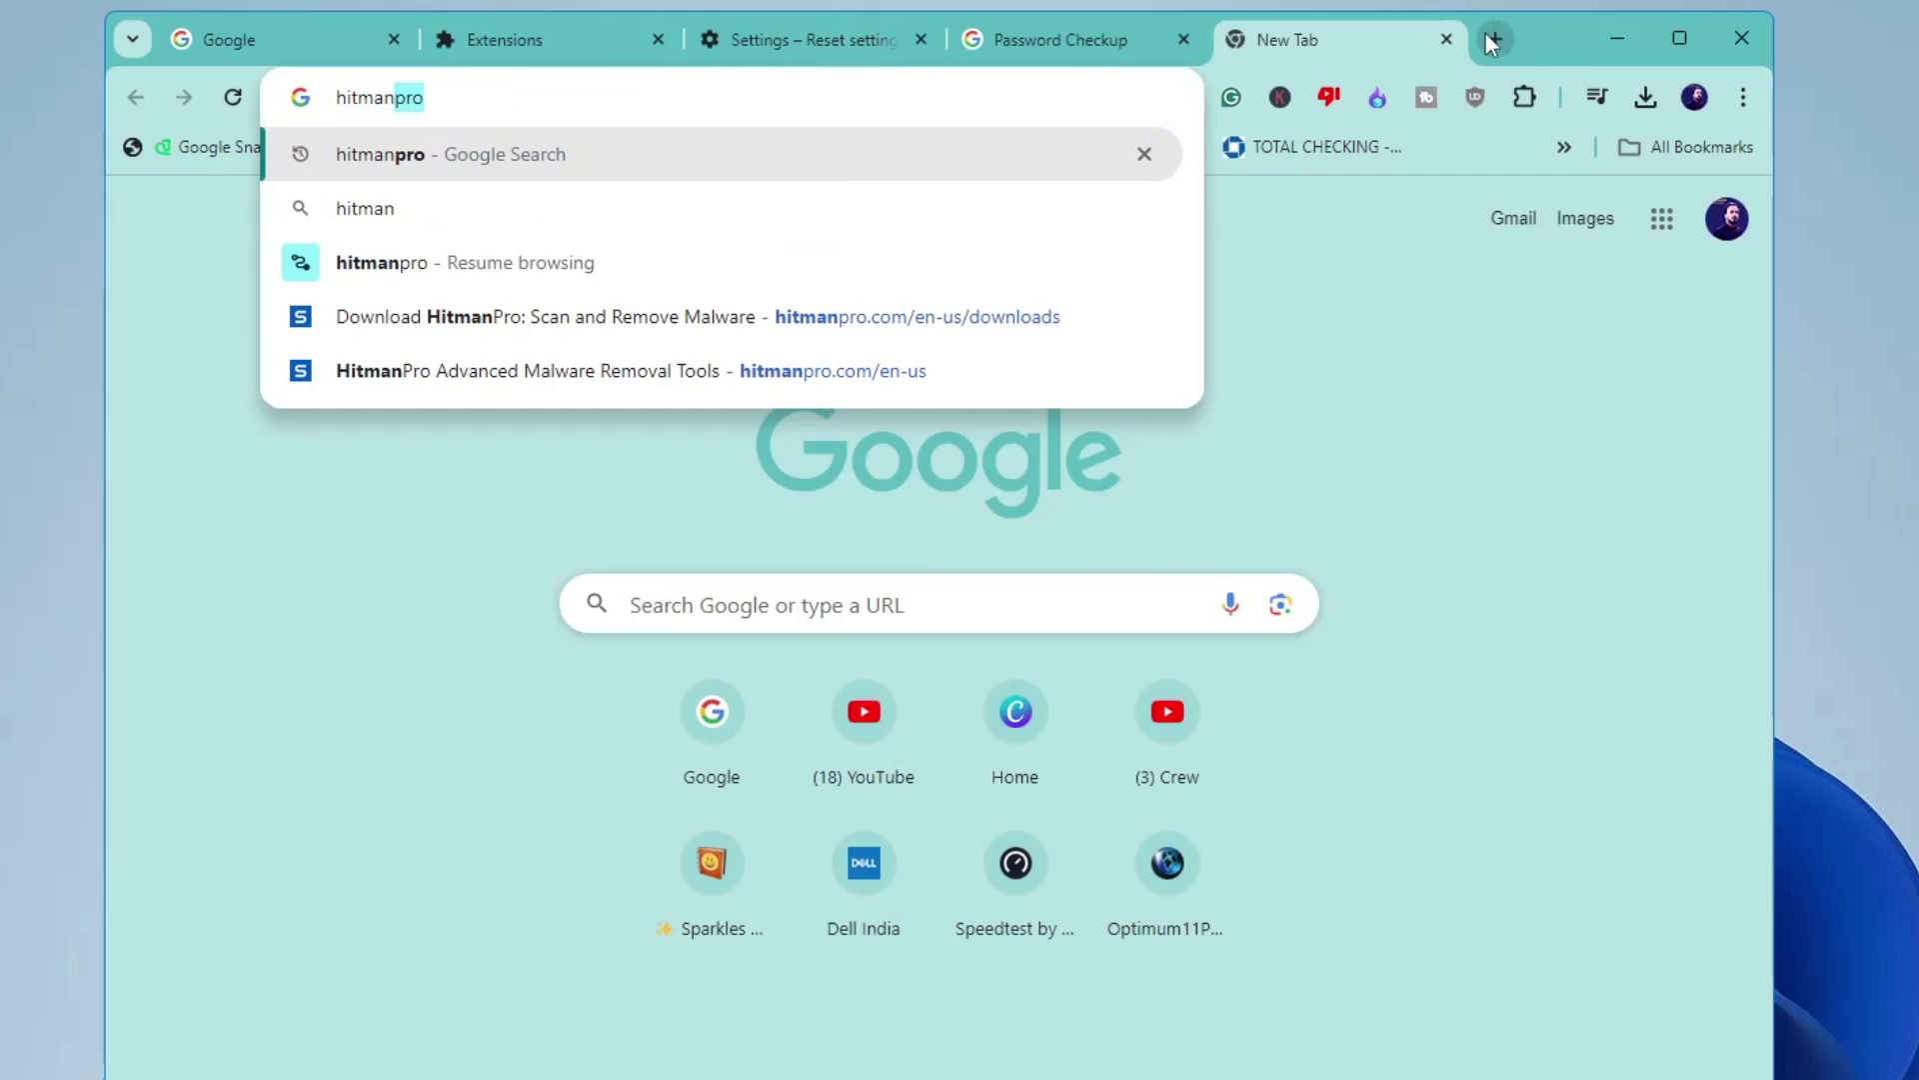
{"action": "key", "text": "Return"}
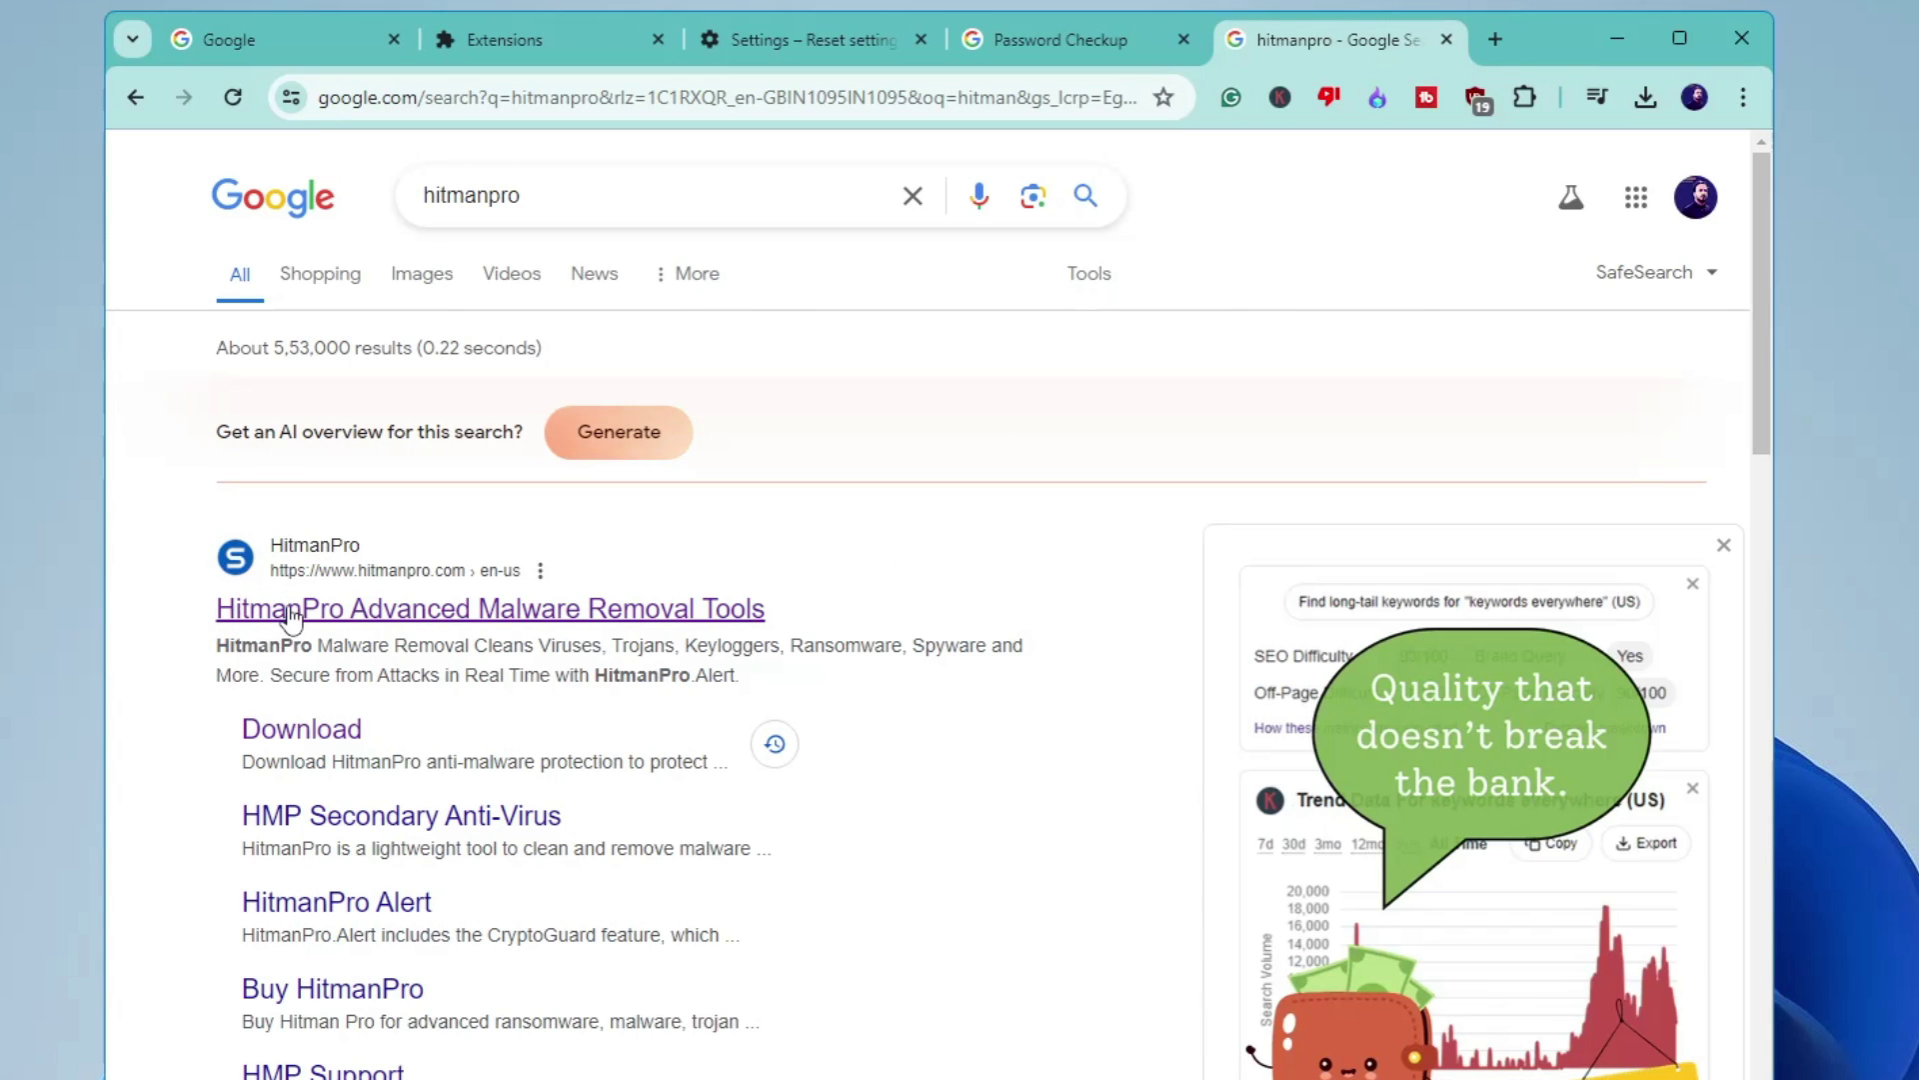
{"action": "left_click", "coordinate": [295, 614]}
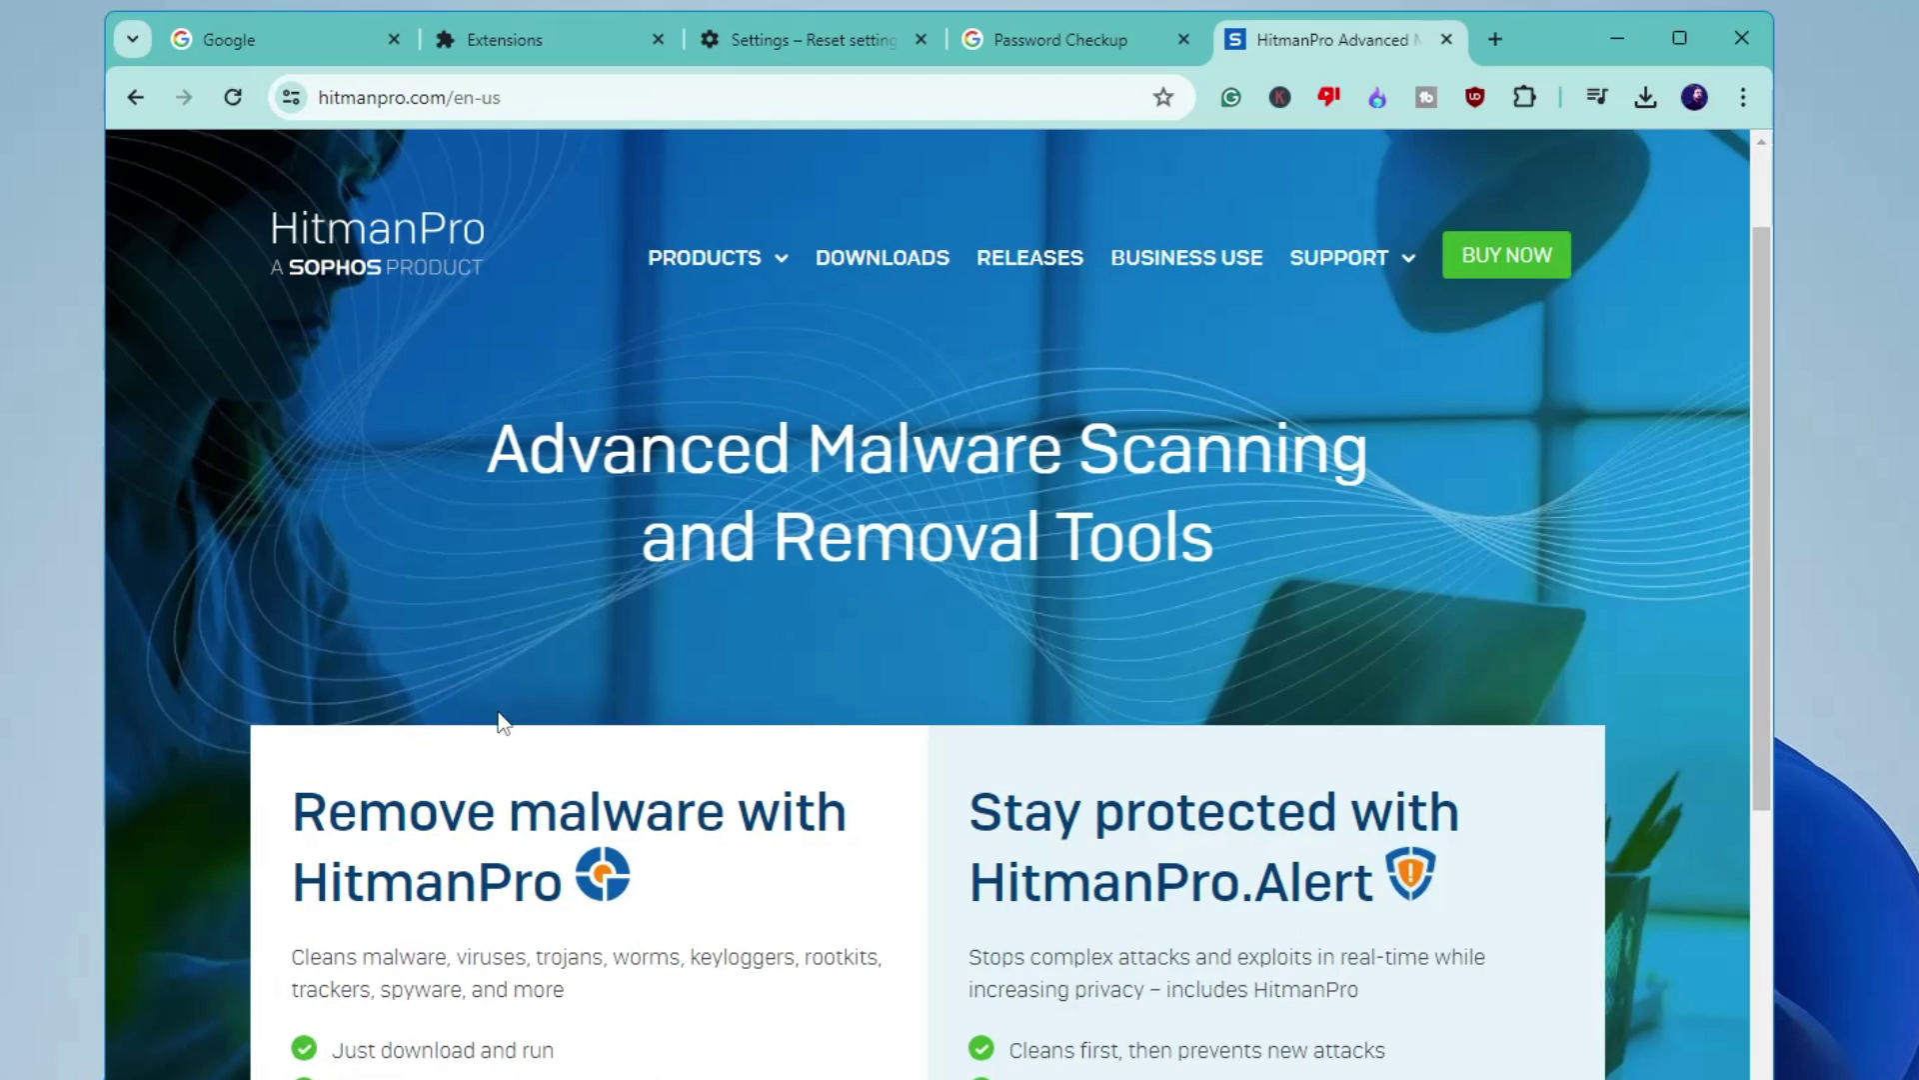
Choose the free 30-day trial of HitmanPro and download the 64-bit version.
{"action": "scroll", "coordinate": [497, 724], "scroll_direction": "down", "scroll_amount": 3}
{"action": "left_click", "coordinate": [418, 1010]}
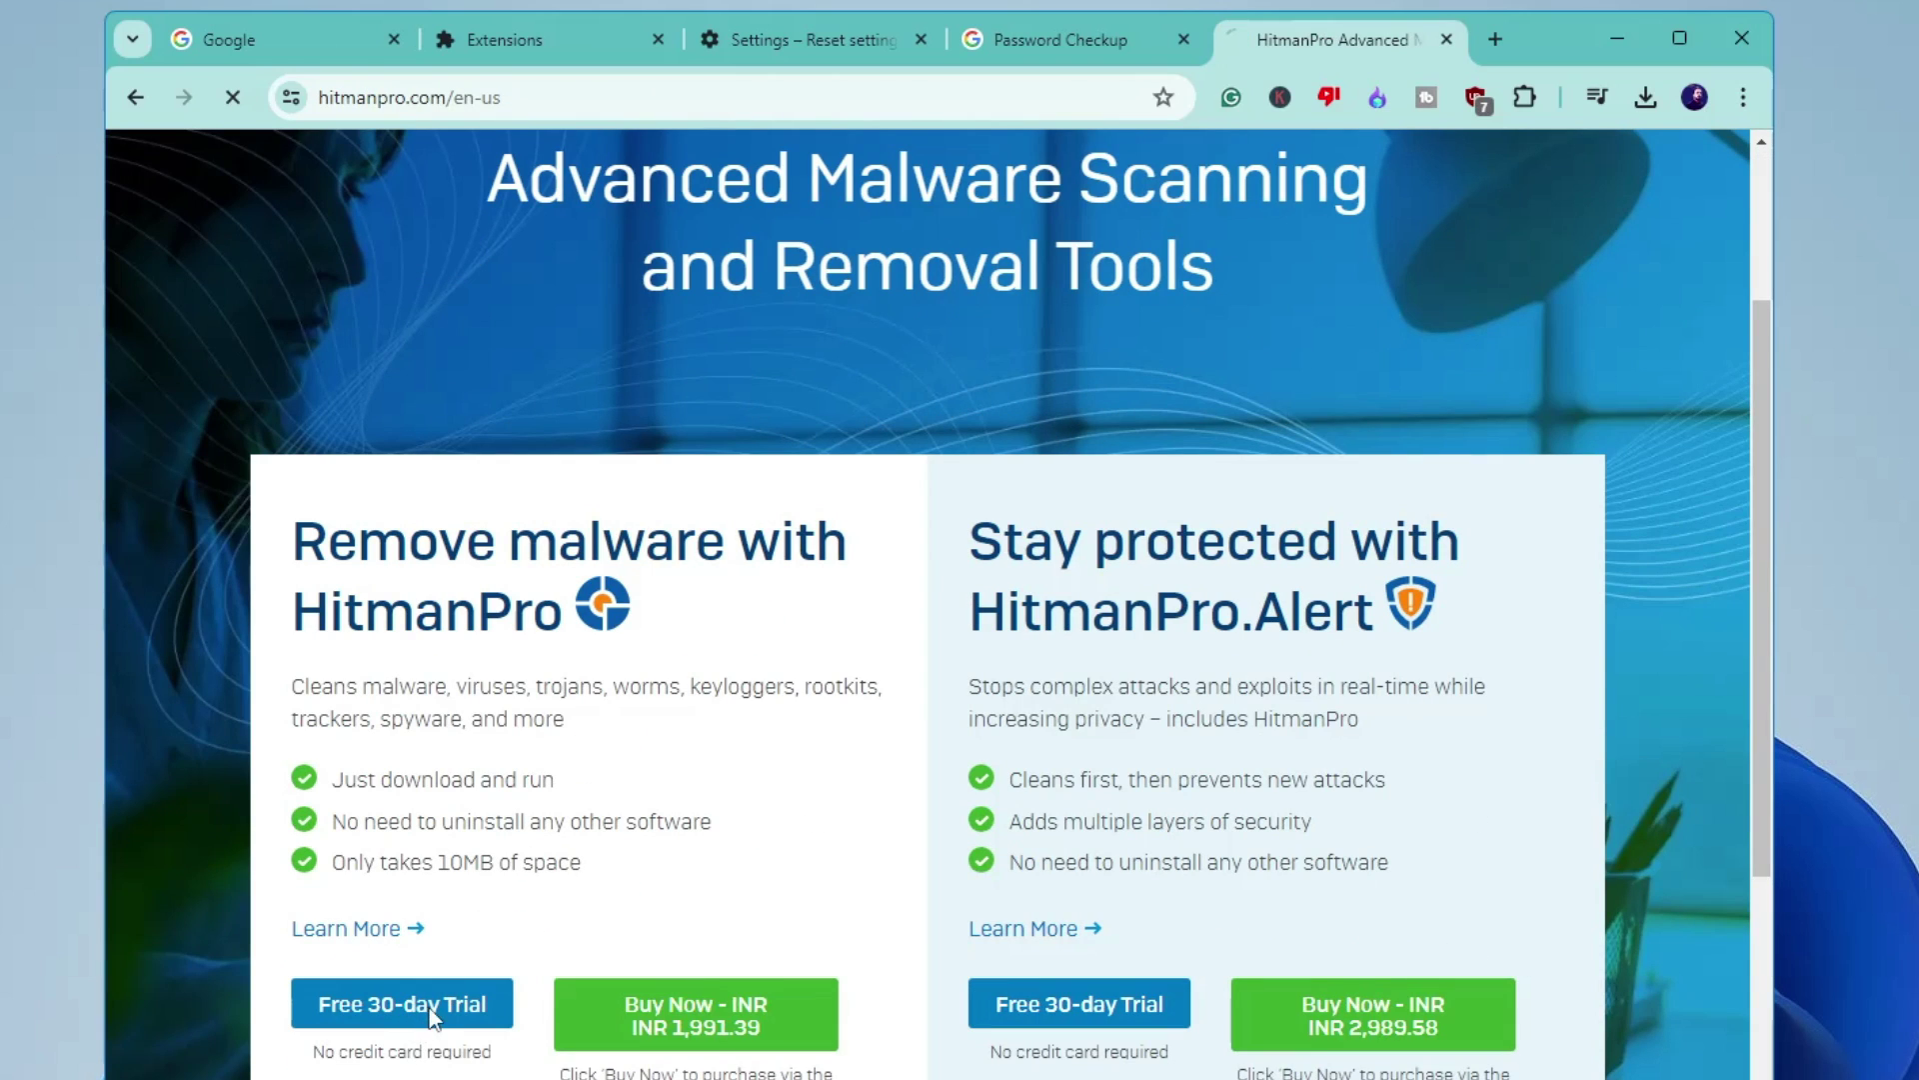
{"action": "scroll", "coordinate": [429, 1008], "scroll_direction": "down", "scroll_amount": 1}
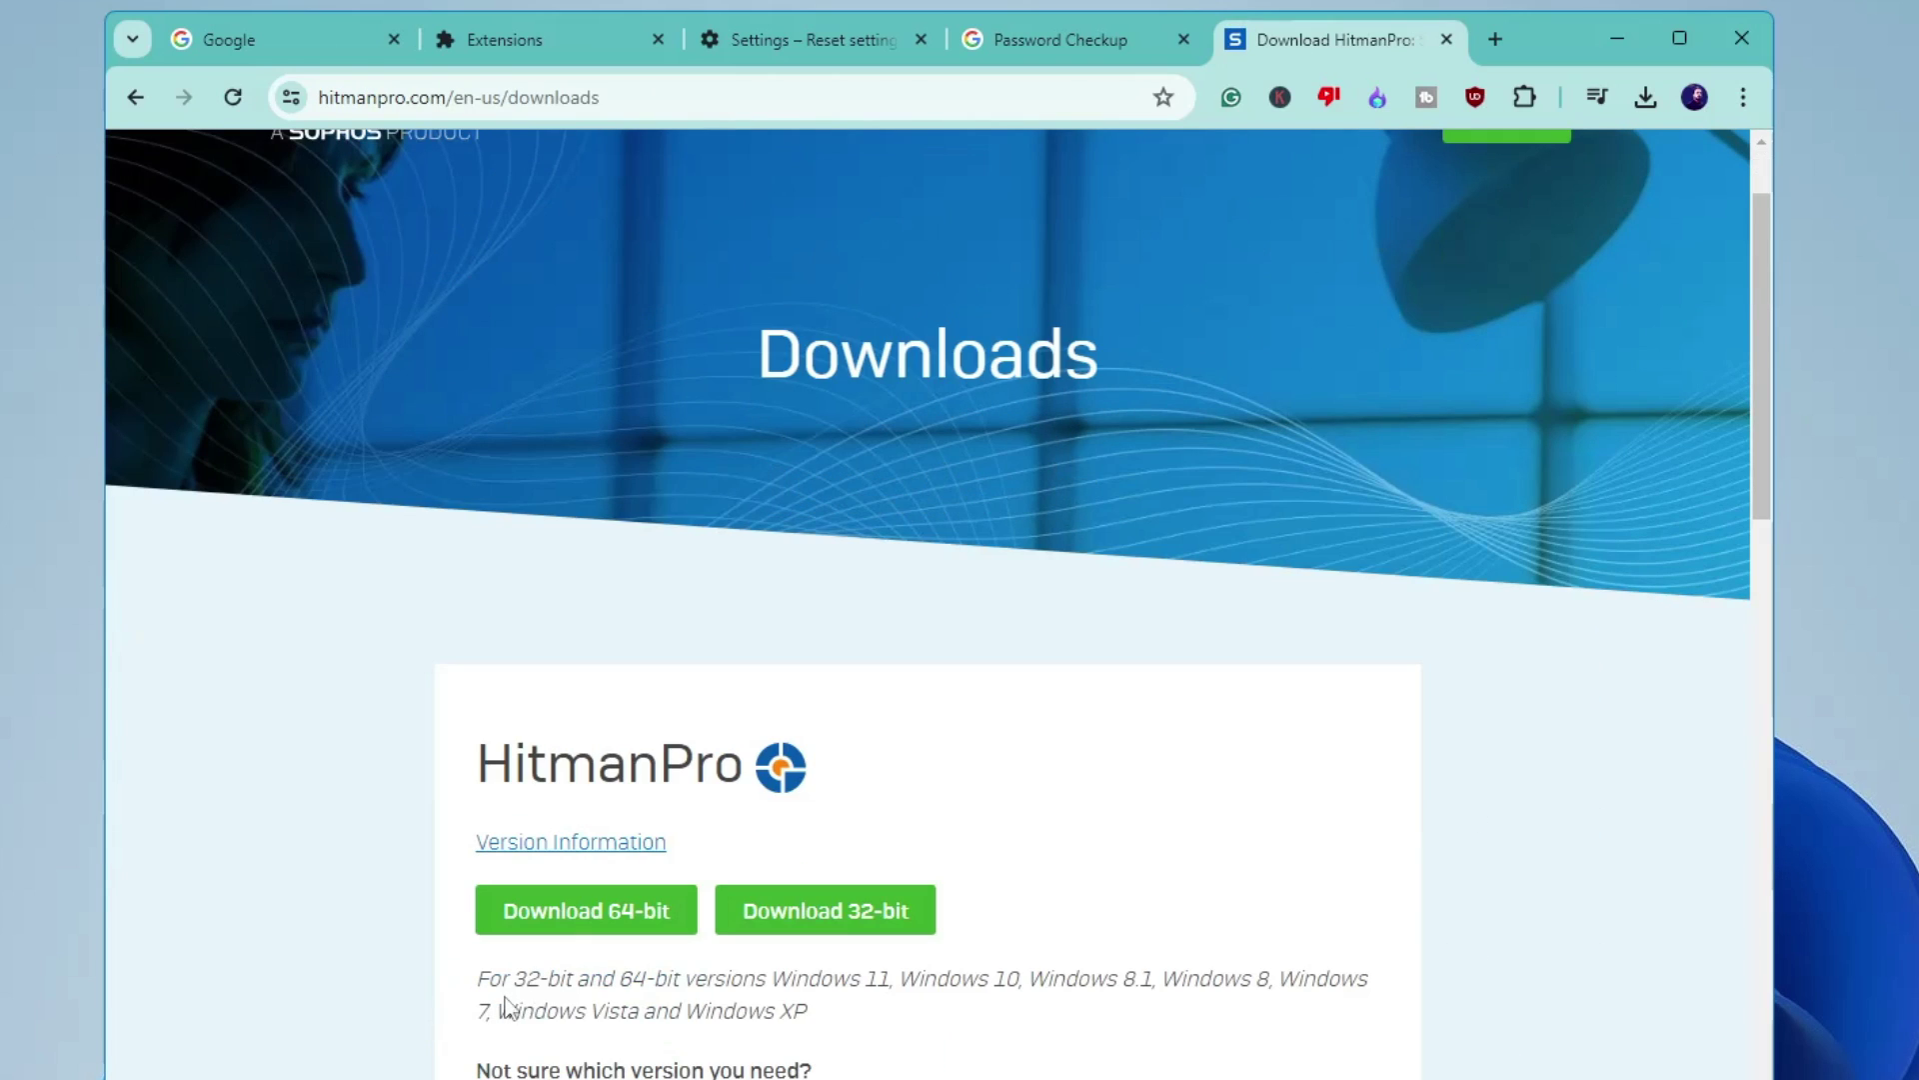
{"action": "left_click", "coordinate": [614, 908]}
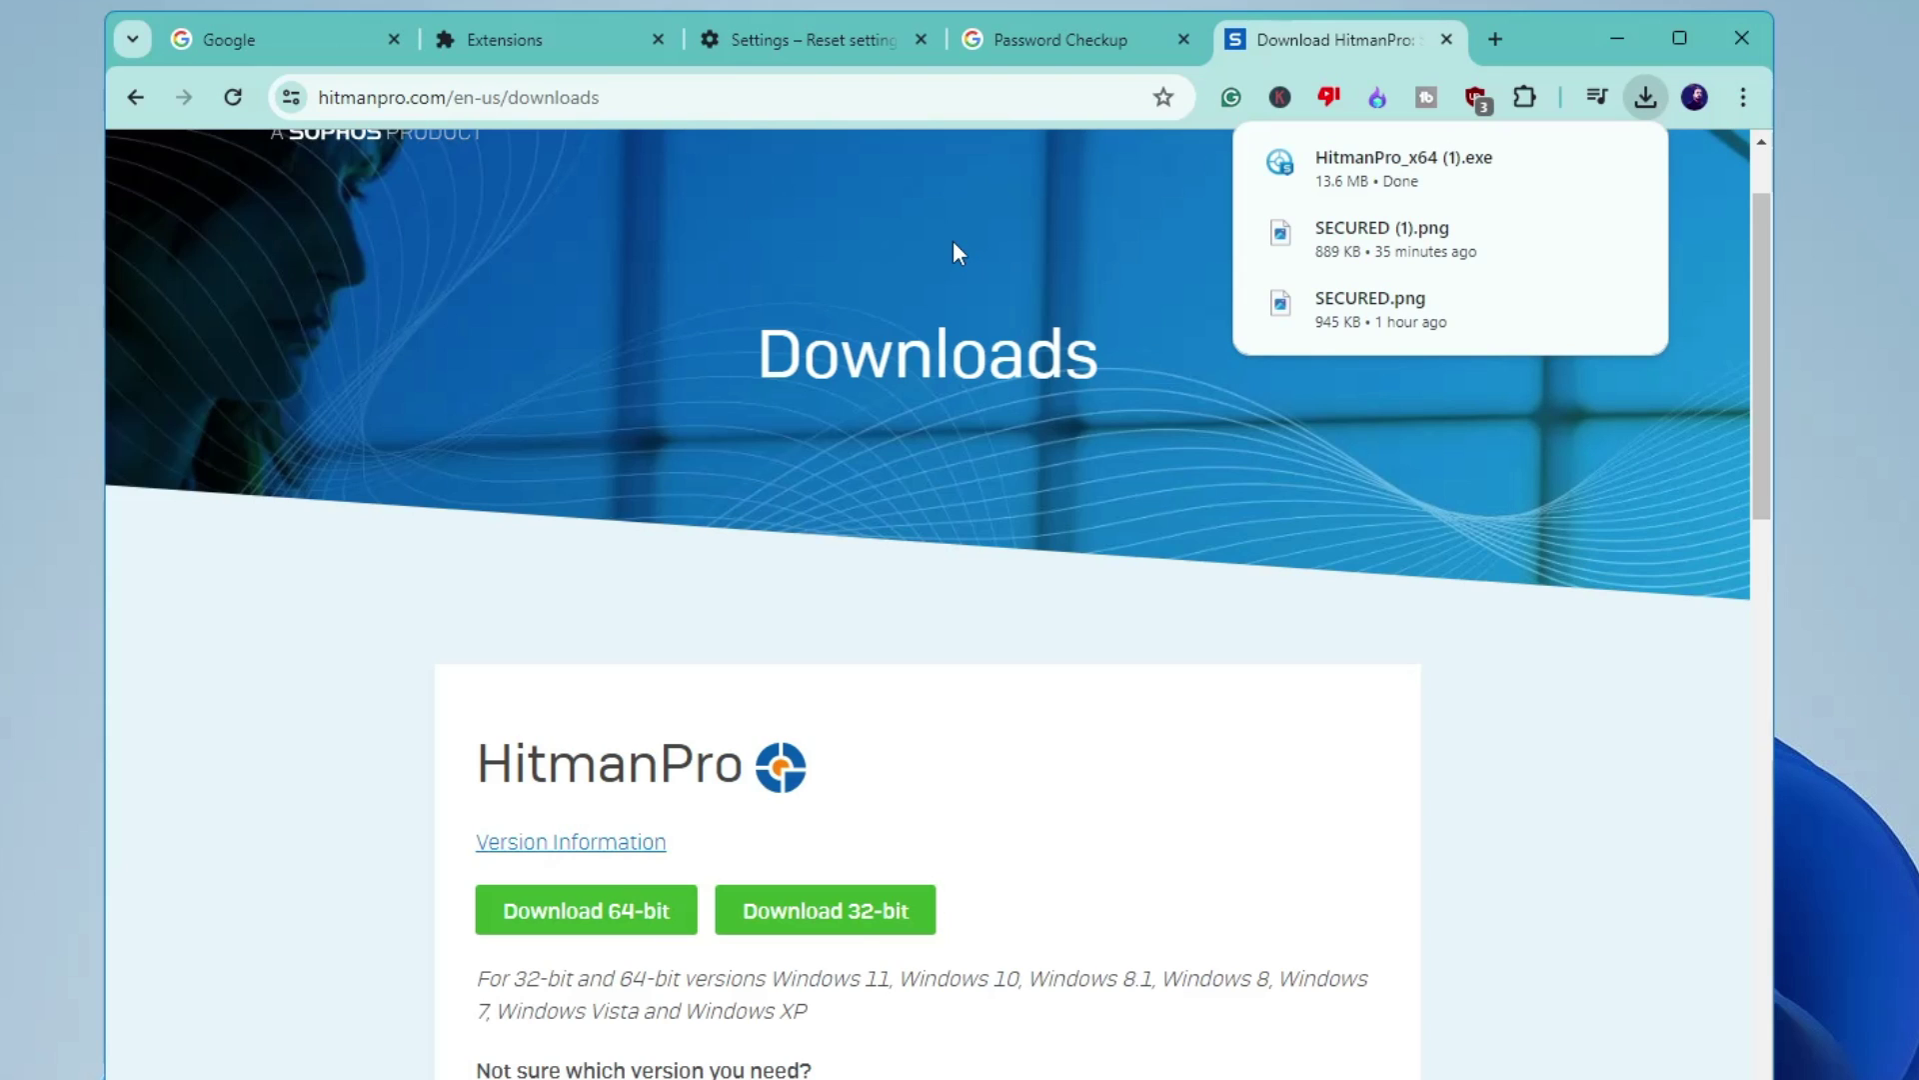
Launch the downloaded HitmanPro_x64 (1).exe and start a one-time scan without storing a copy of the program.
{"action": "left_click", "coordinate": [1409, 180]}
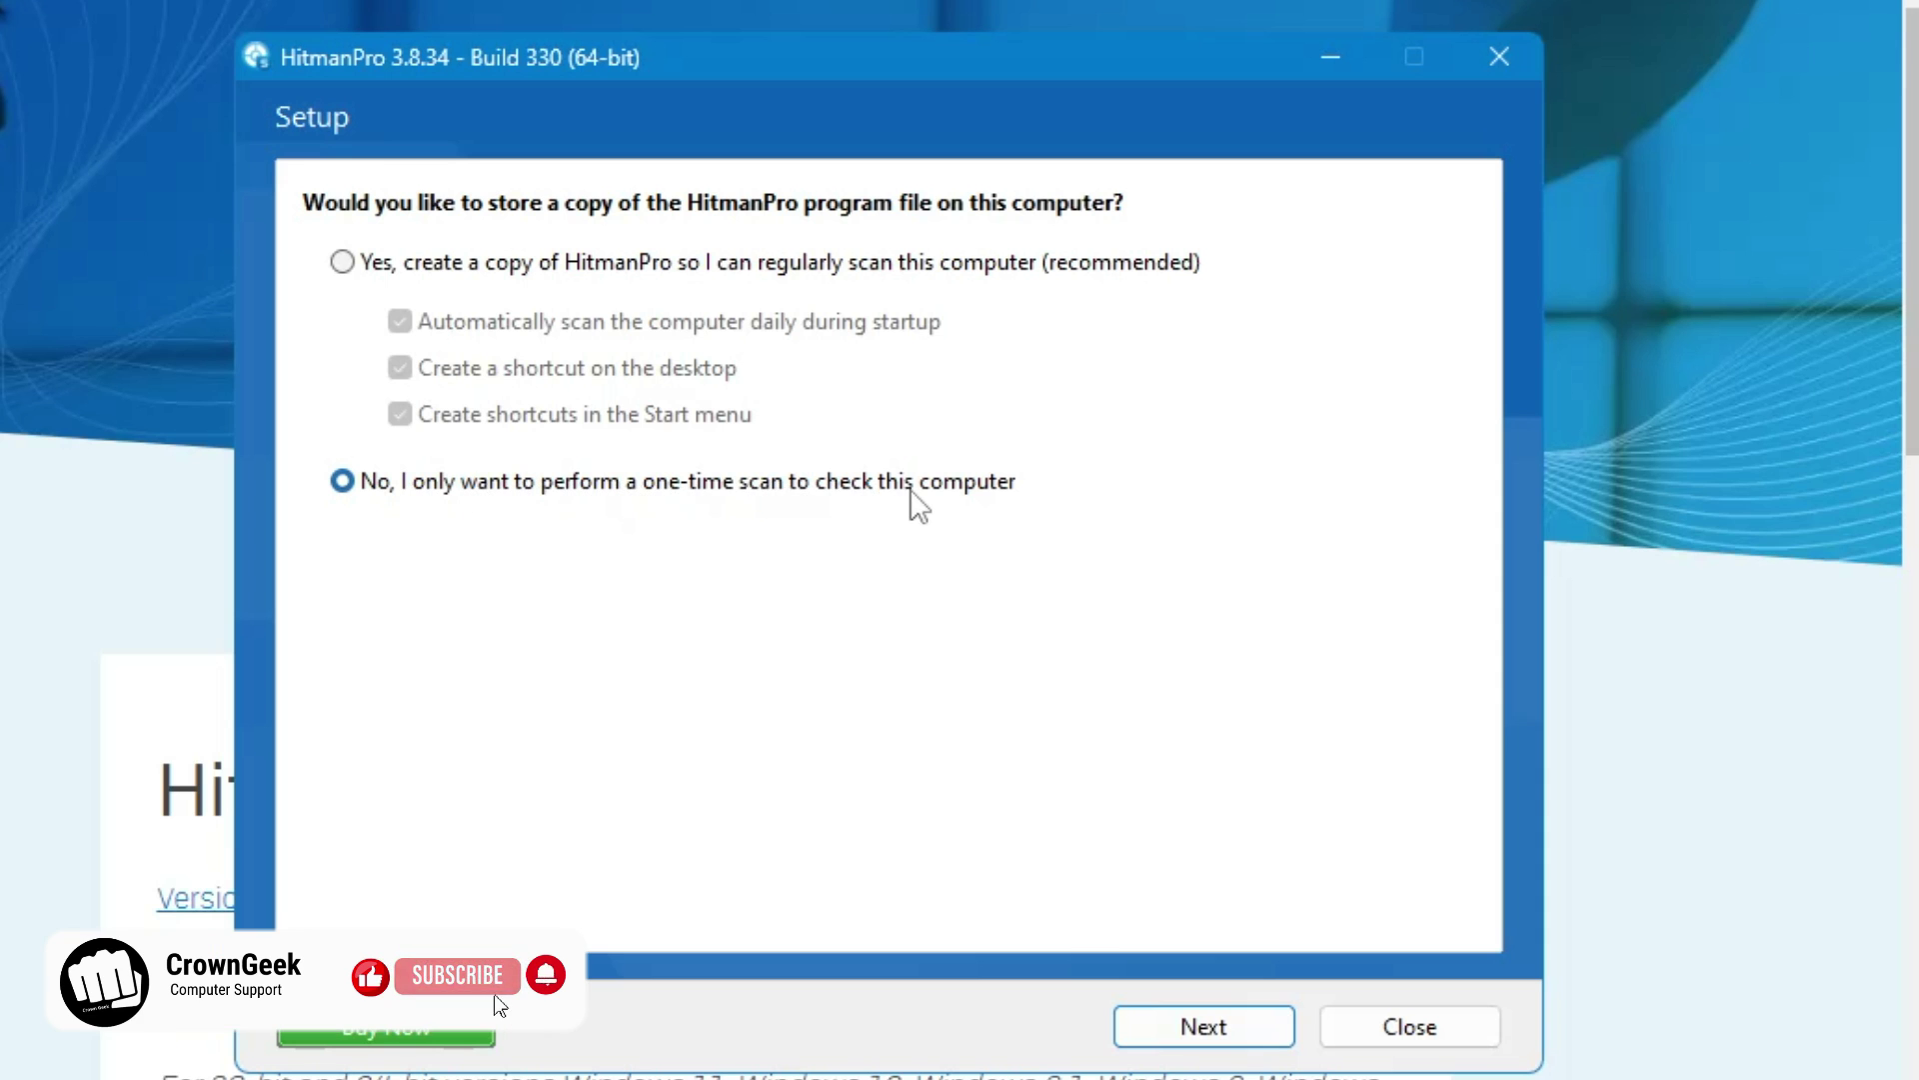
{"action": "left_click", "coordinate": [1202, 1028]}
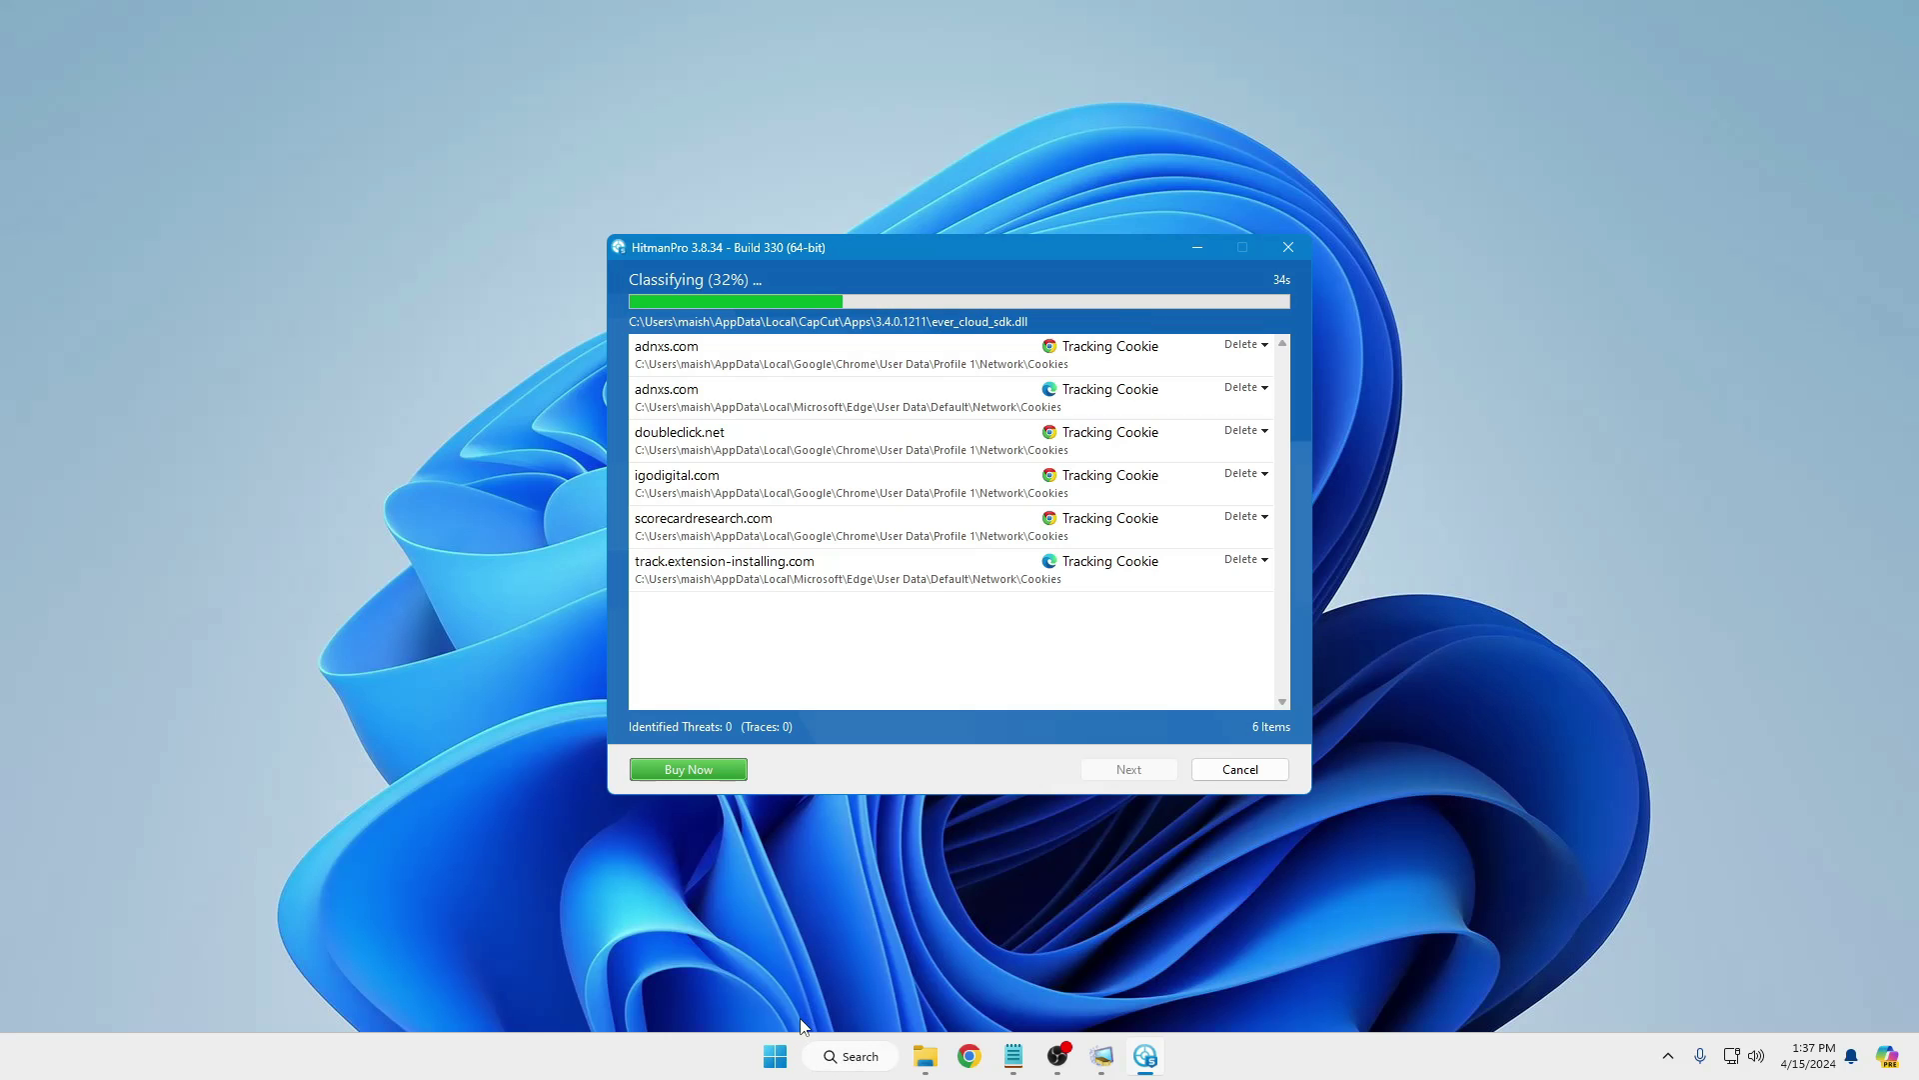
Open the sign-in options of the Accounts section in Windows Settings.
{"action": "right_click", "coordinate": [783, 1057]}
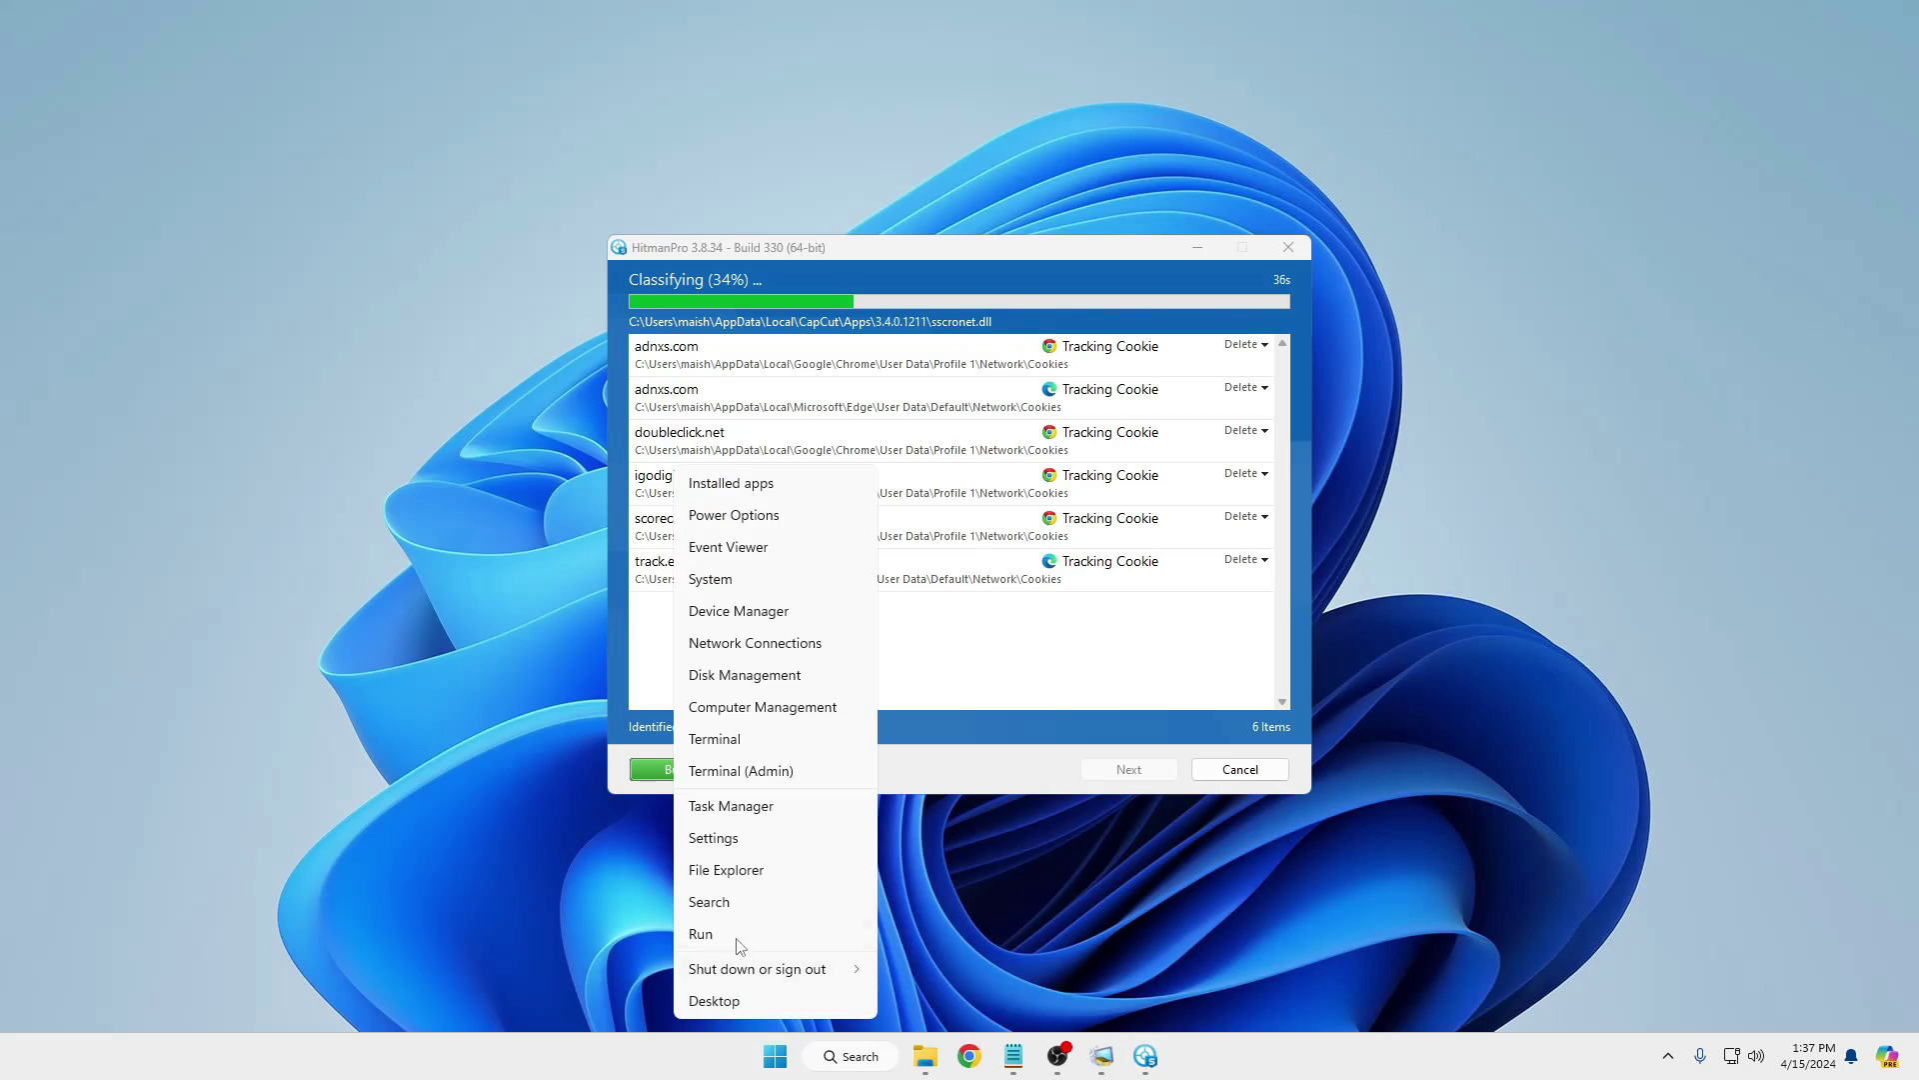
{"action": "left_click", "coordinate": [725, 840]}
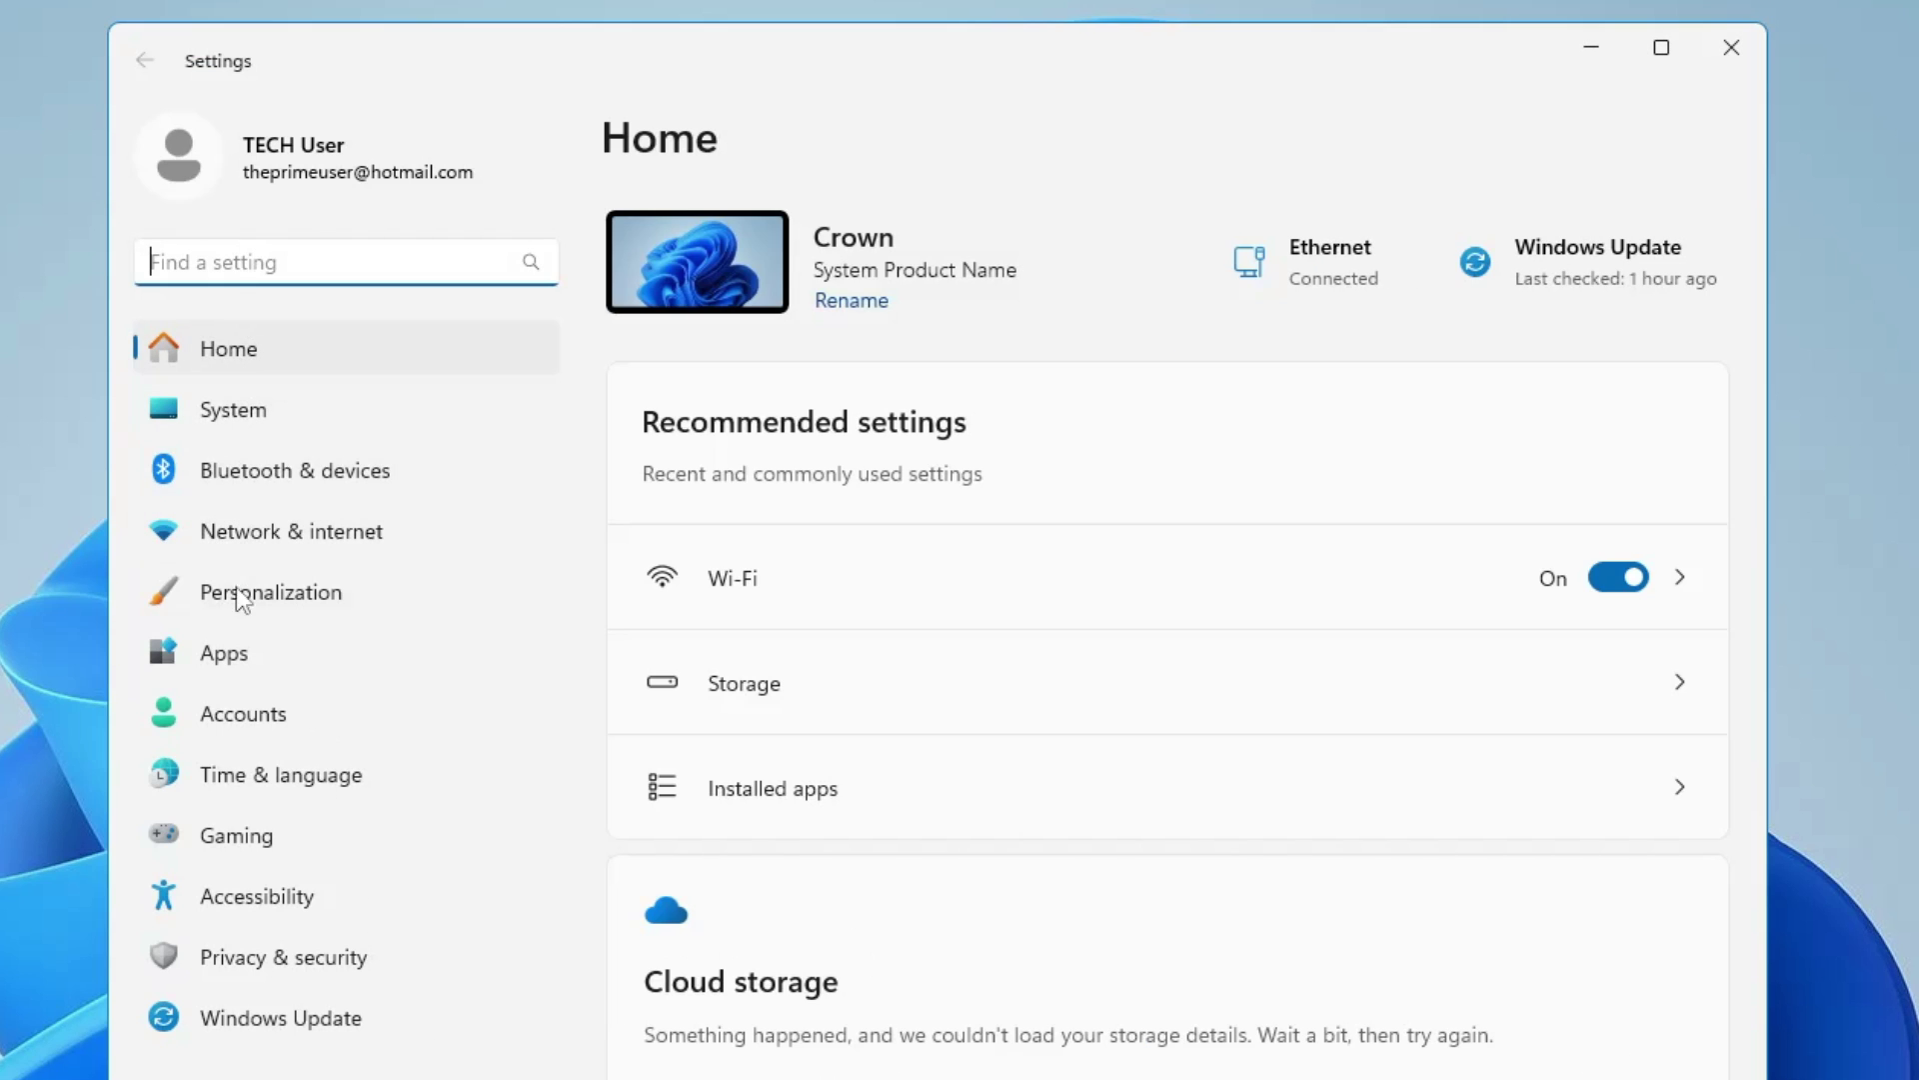
{"action": "left_click", "coordinate": [242, 712]}
{"action": "scroll", "coordinate": [855, 775], "scroll_direction": "down", "scroll_amount": 2}
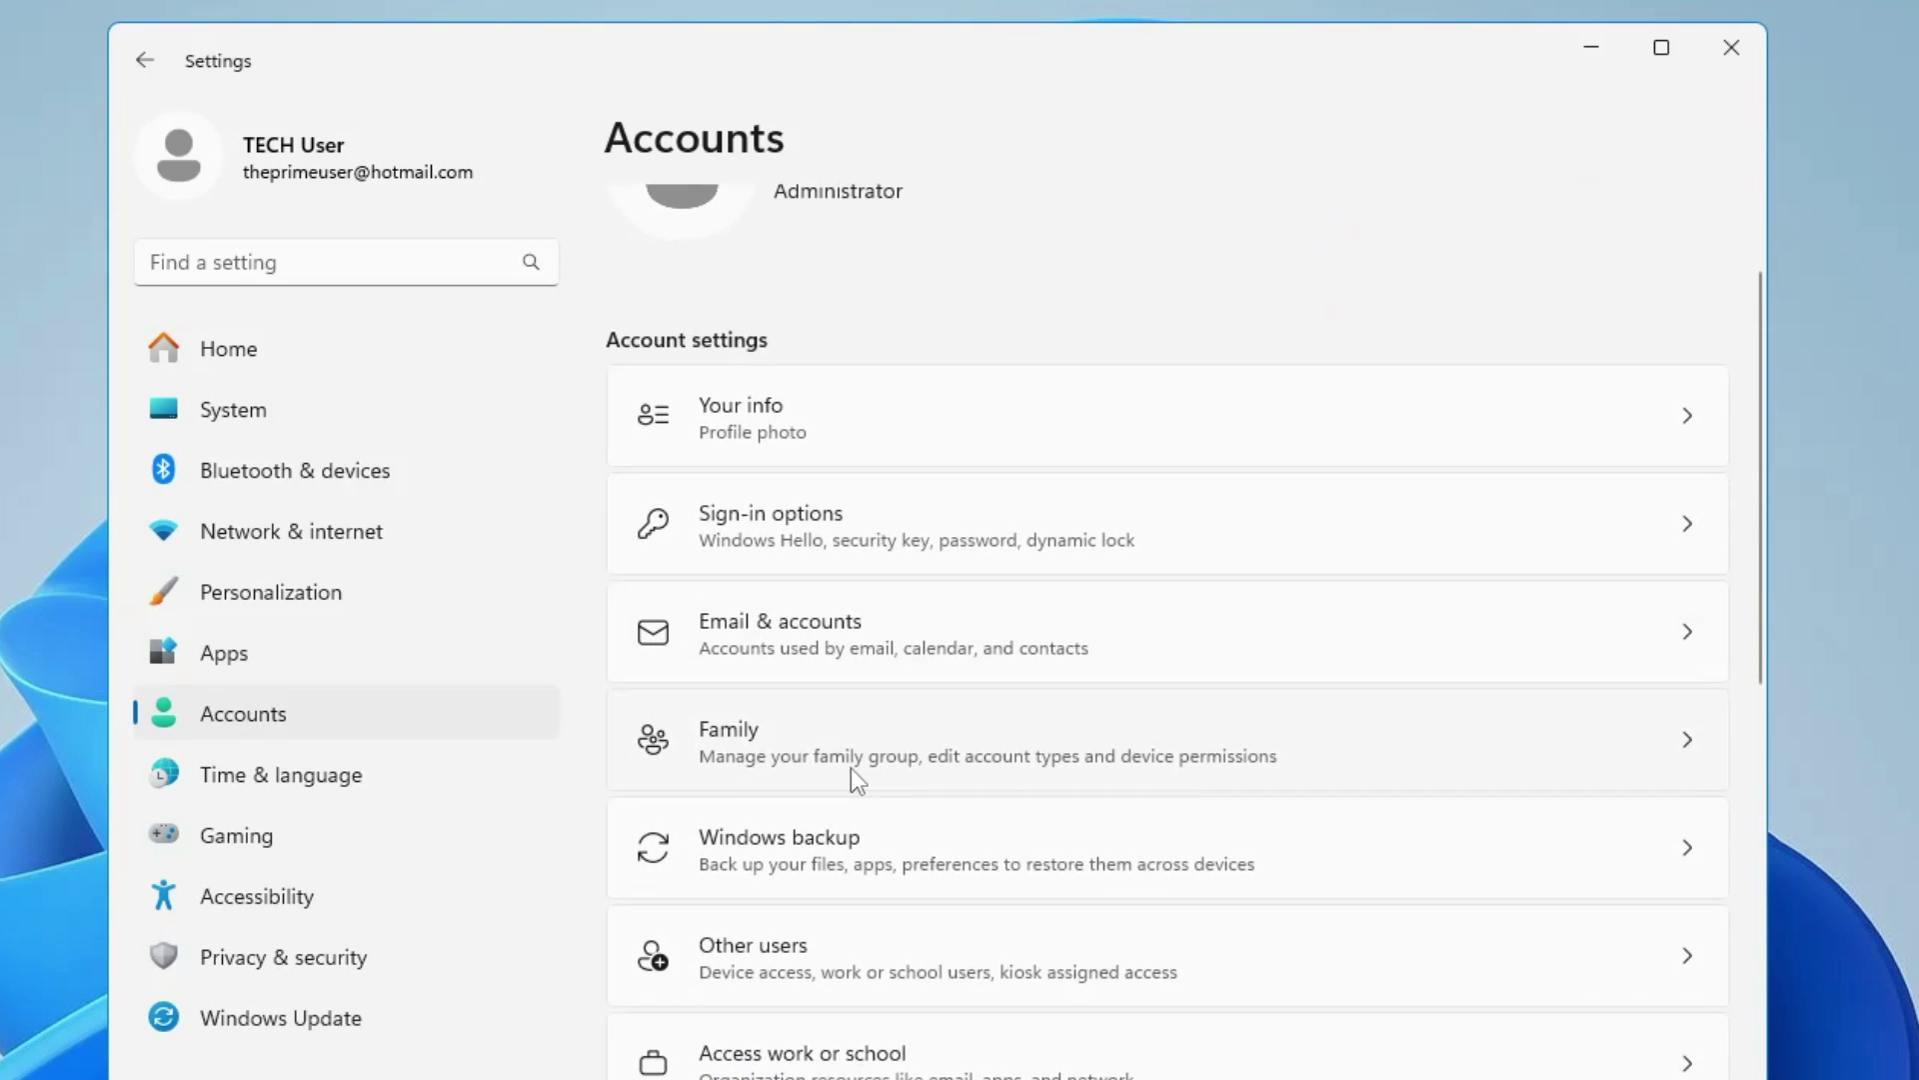
{"action": "left_click", "coordinate": [836, 556]}
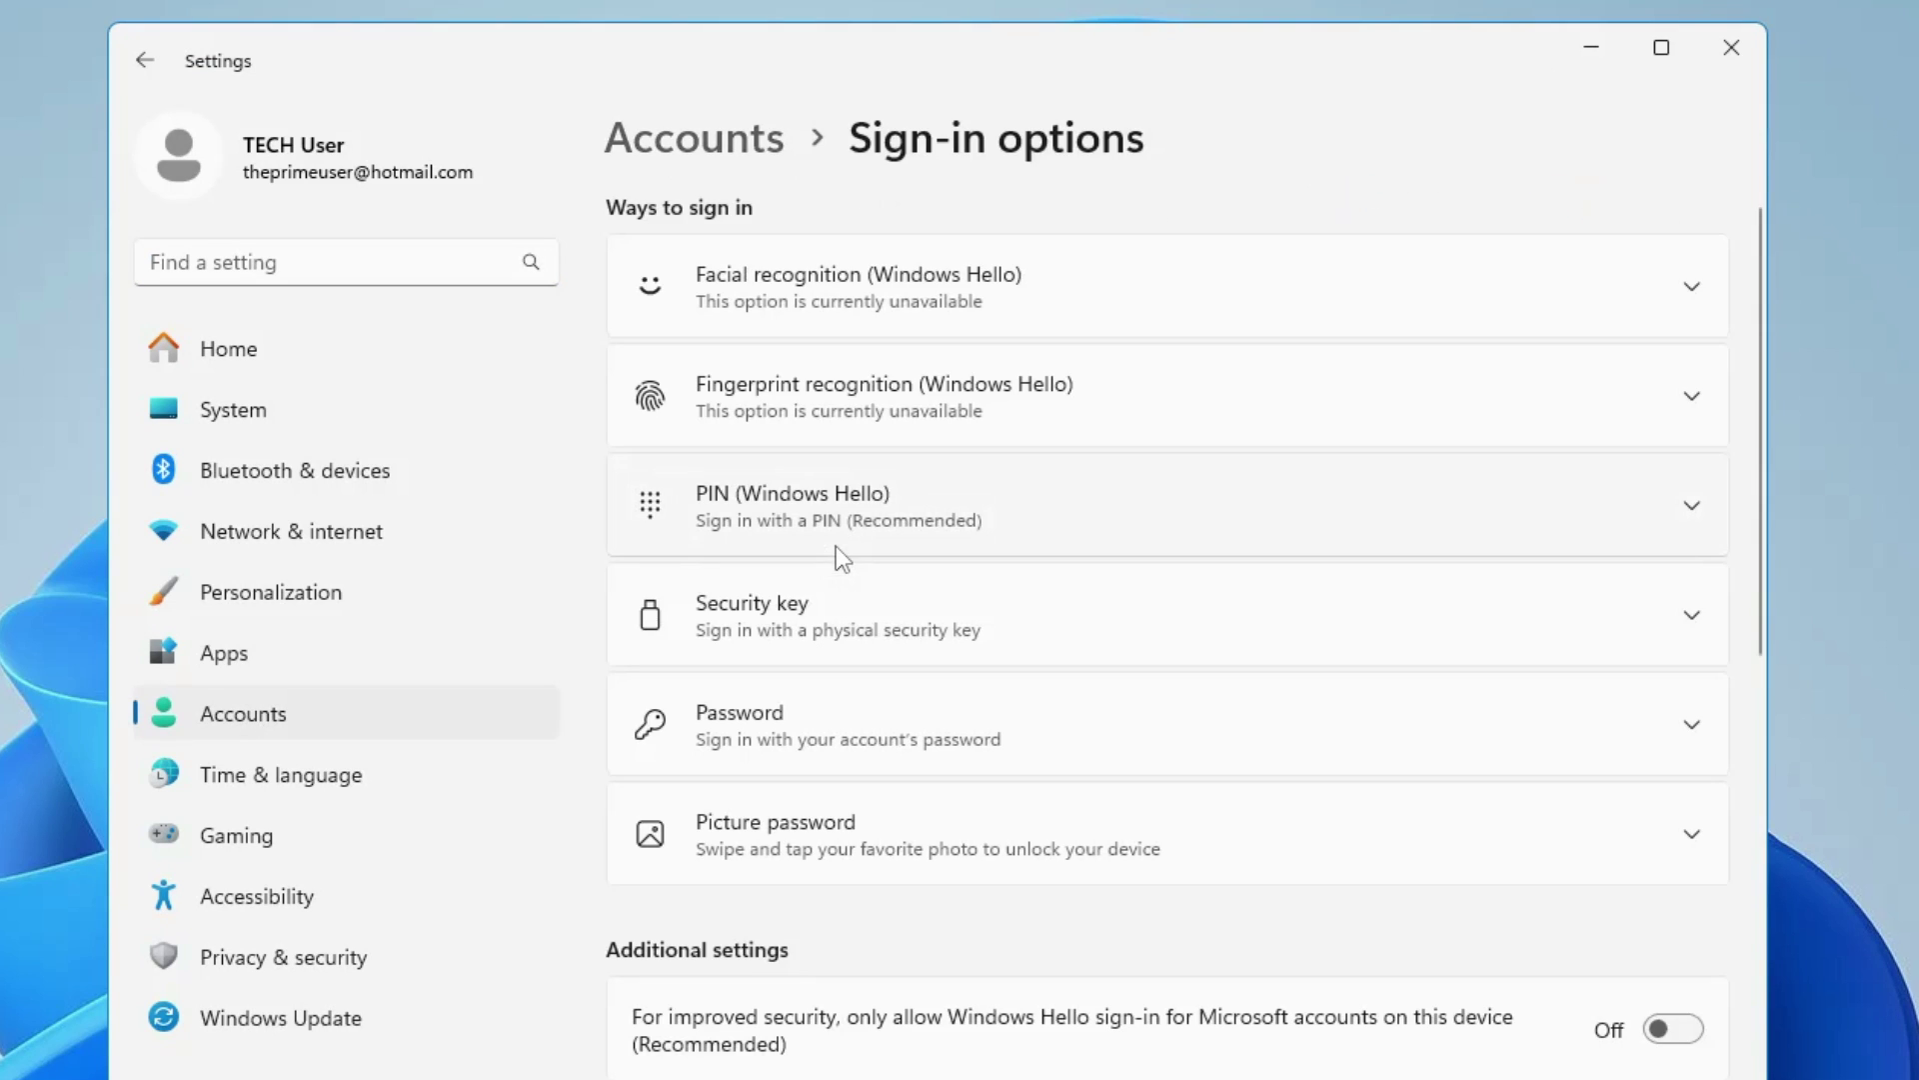